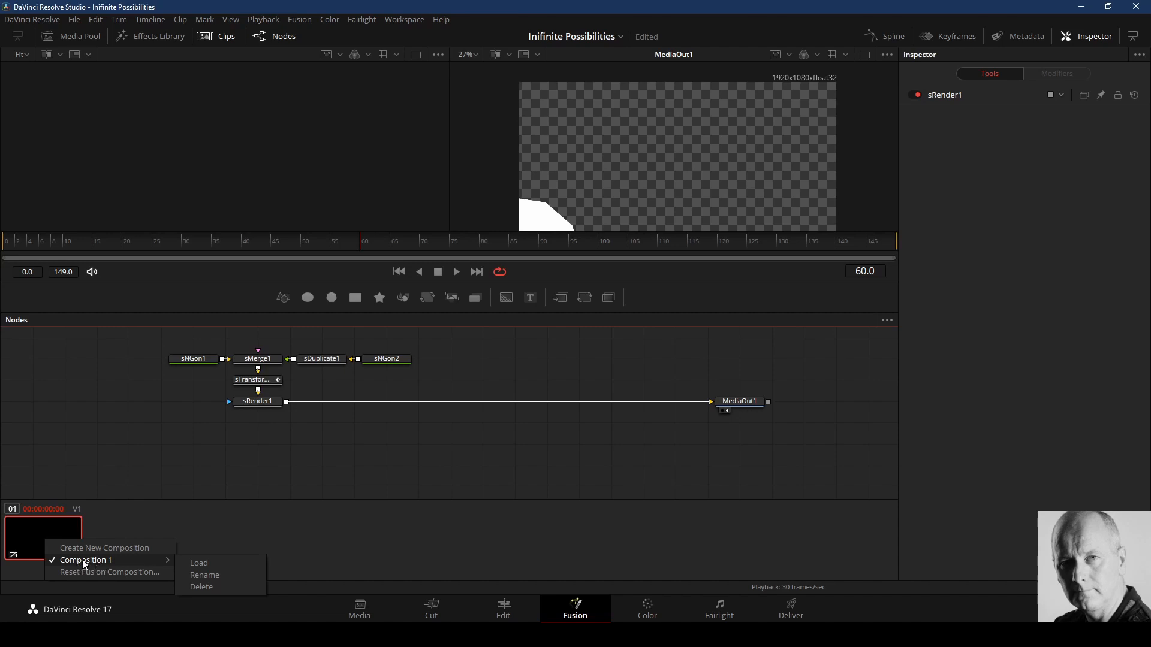
# Step: Rename the clip's composition to Version 1.0.0 and create a new composition for the clip
pyautogui.click(204, 574)
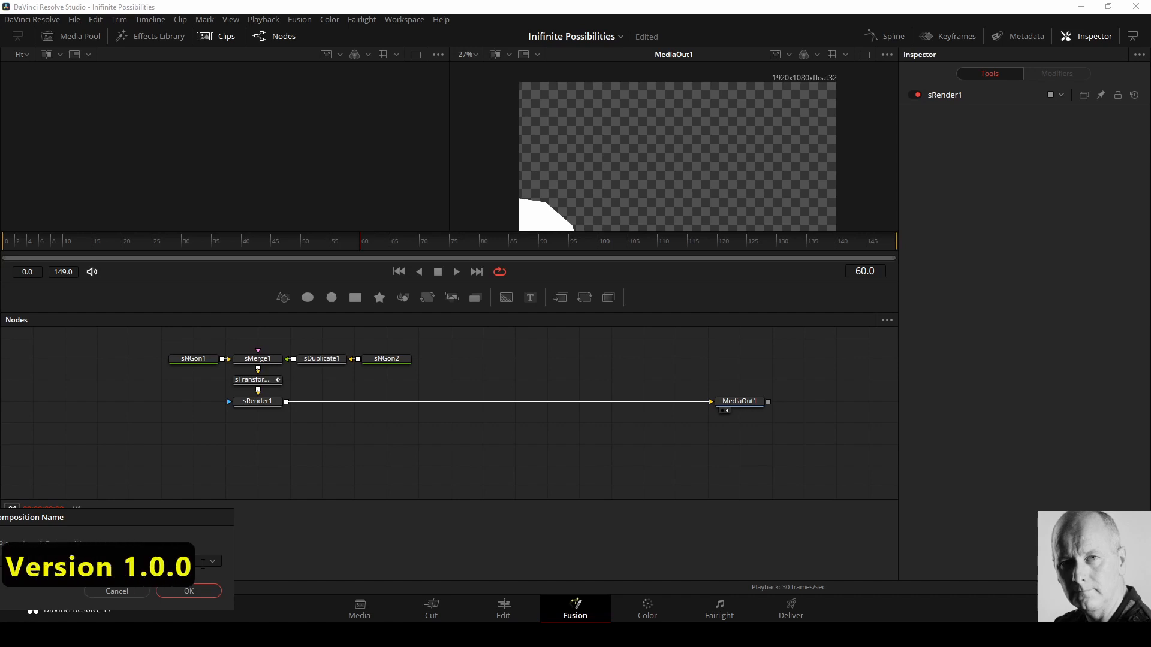
pyautogui.click(191, 591)
pyautogui.rightClick(40, 531)
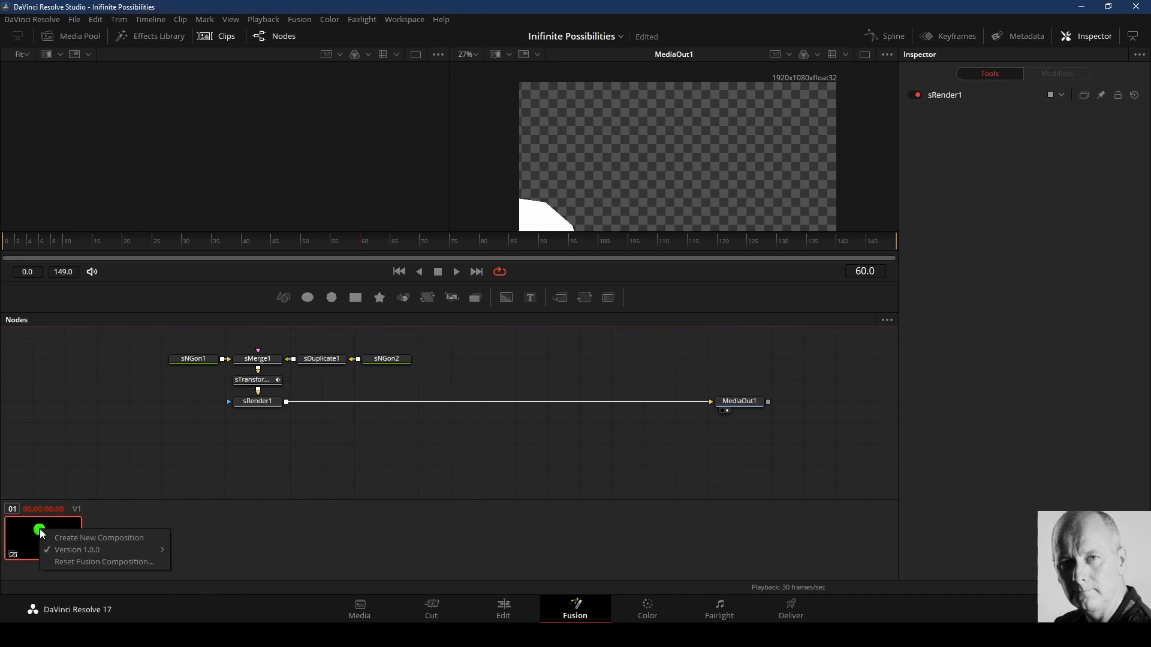
pyautogui.moveTo(88, 553)
pyautogui.click(98, 540)
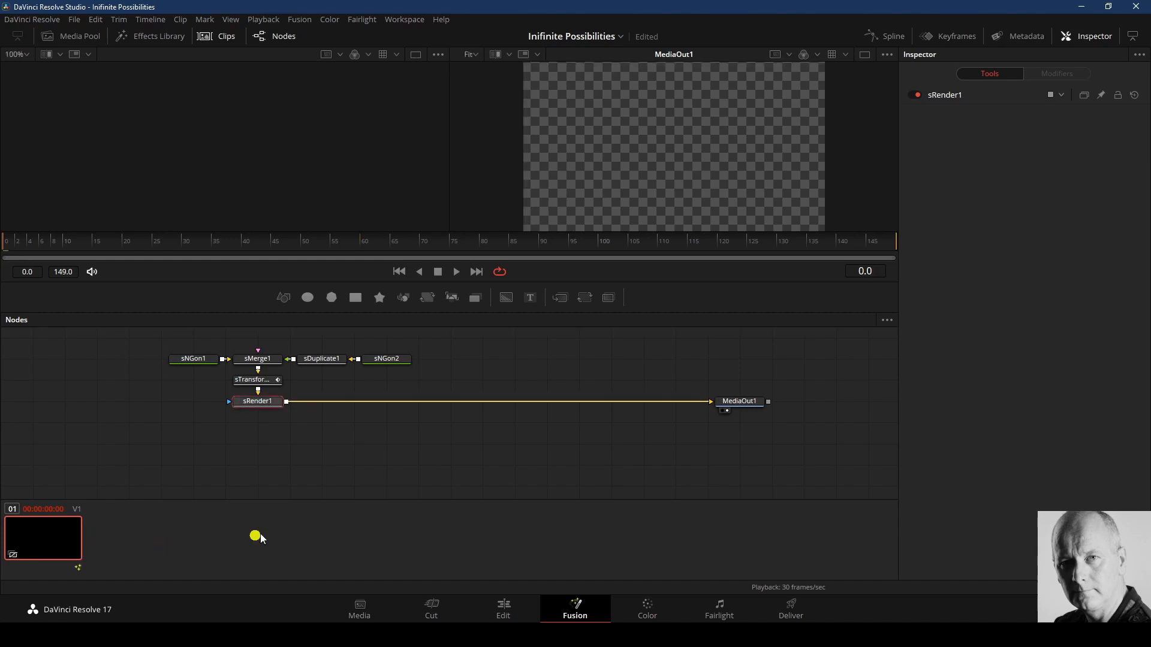
pyautogui.rightClick(47, 541)
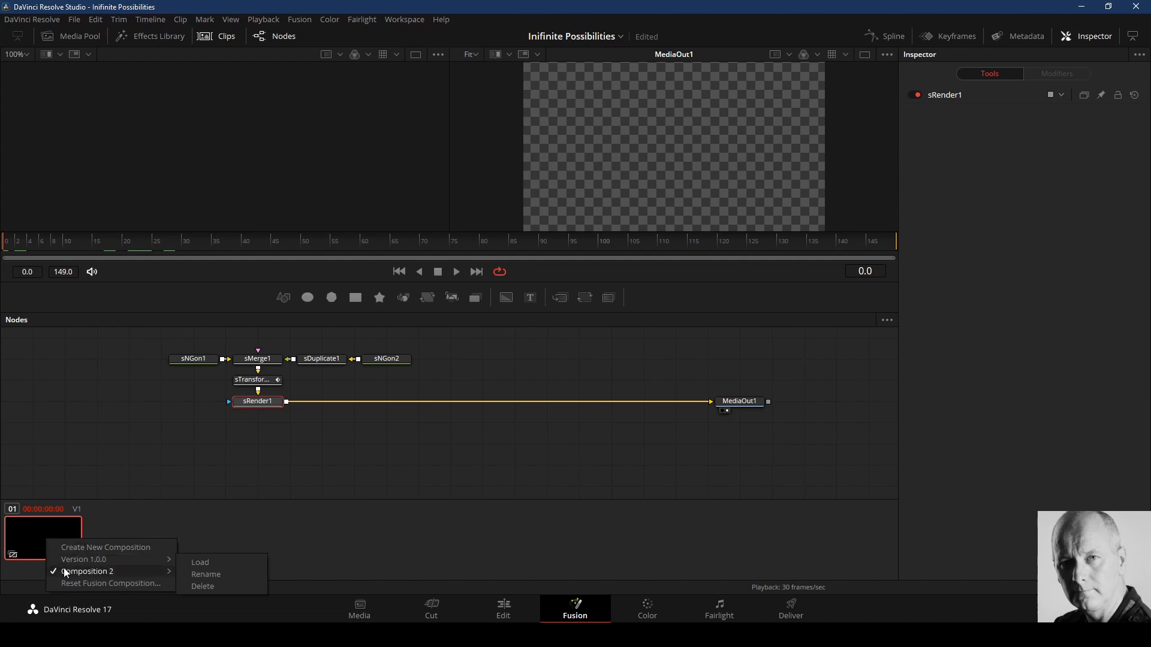
pyautogui.moveTo(70, 577)
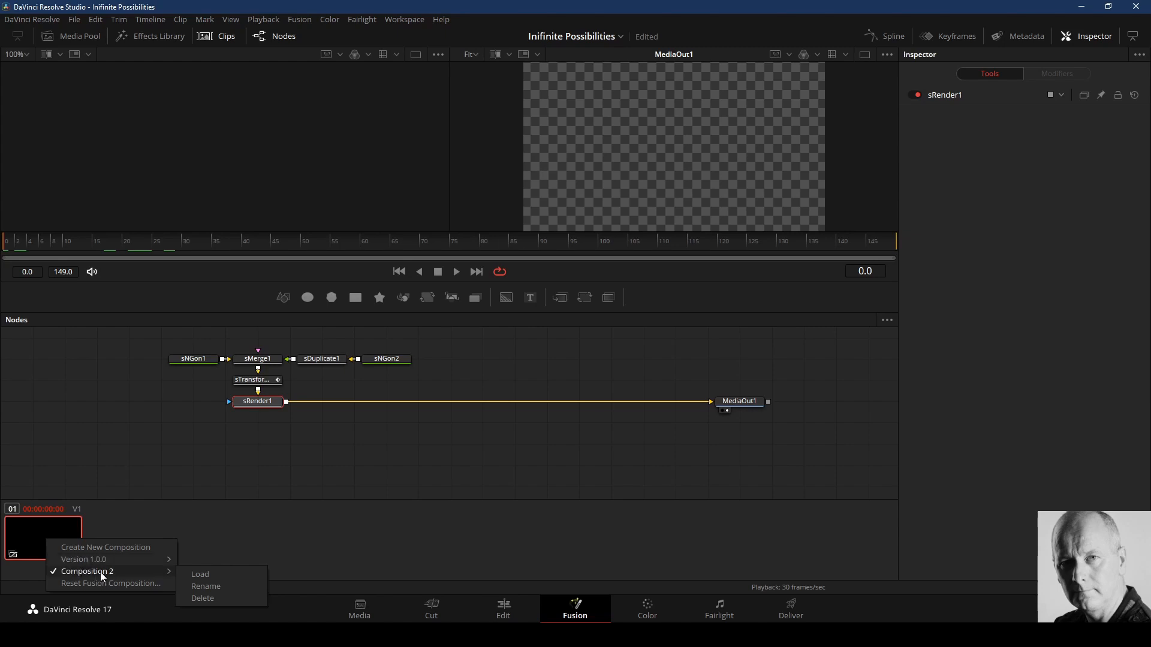
pyautogui.click(262, 551)
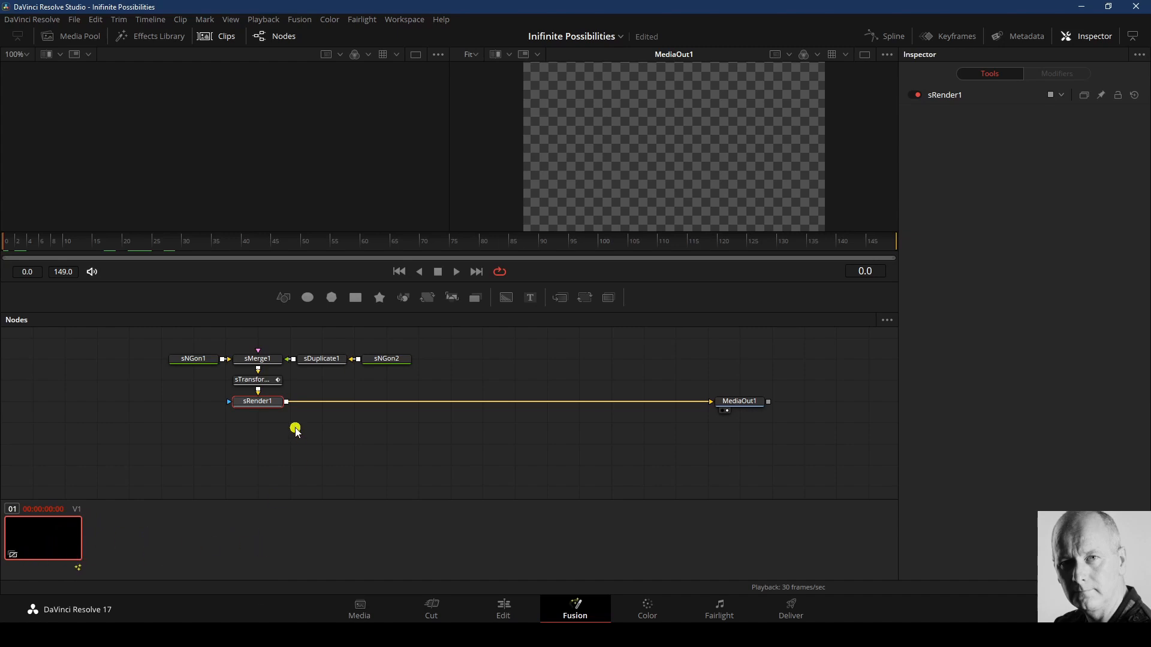
# Step: Hide the clips strip and save the project
pyautogui.click(222, 37)
pyautogui.click(75, 20)
pyautogui.click(105, 99)
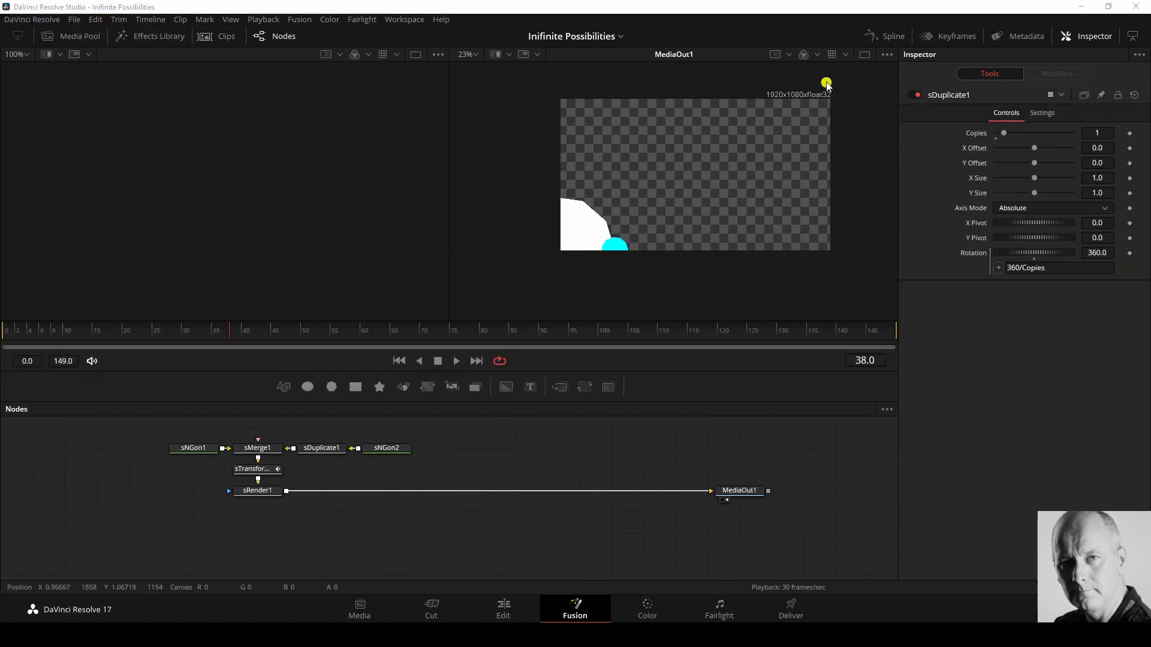
# Step: Rearrange the graph so the transform, merge, duplicate and NGon nodes sit below sRender1, and move MediaOut1 farther away from it
pyautogui.moveTo(566, 371); pyautogui.dragTo(573, 305)
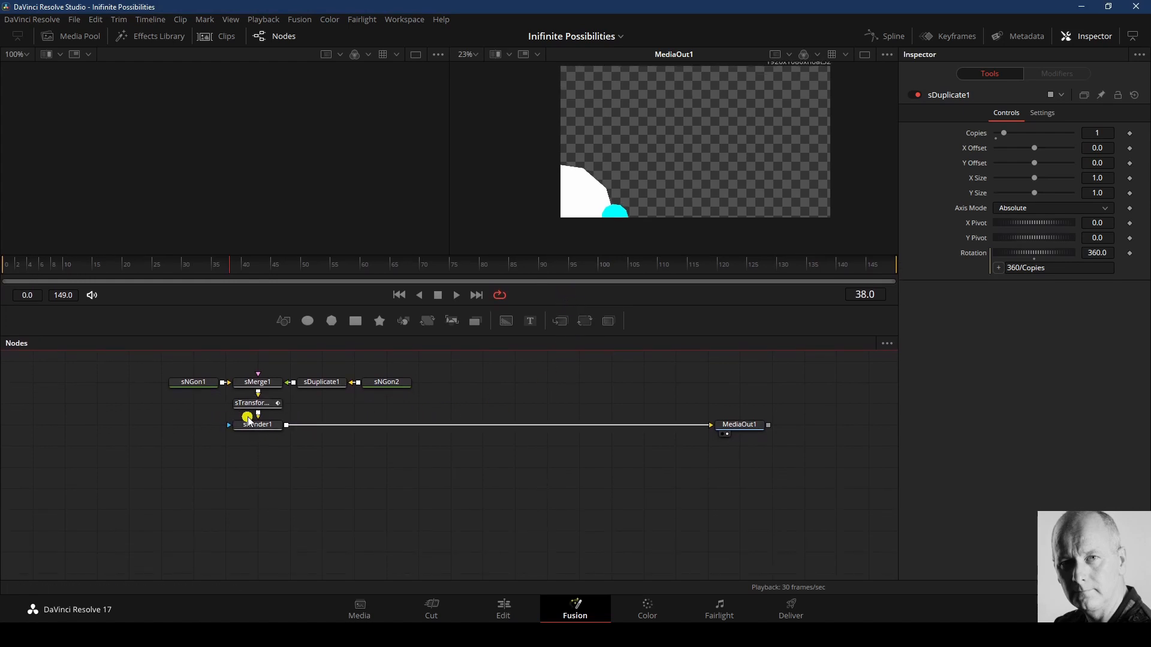
pyautogui.moveTo(266, 409); pyautogui.dragTo(266, 451)
pyautogui.moveTo(266, 385); pyautogui.dragTo(285, 464)
pyautogui.moveTo(331, 385); pyautogui.dragTo(329, 470)
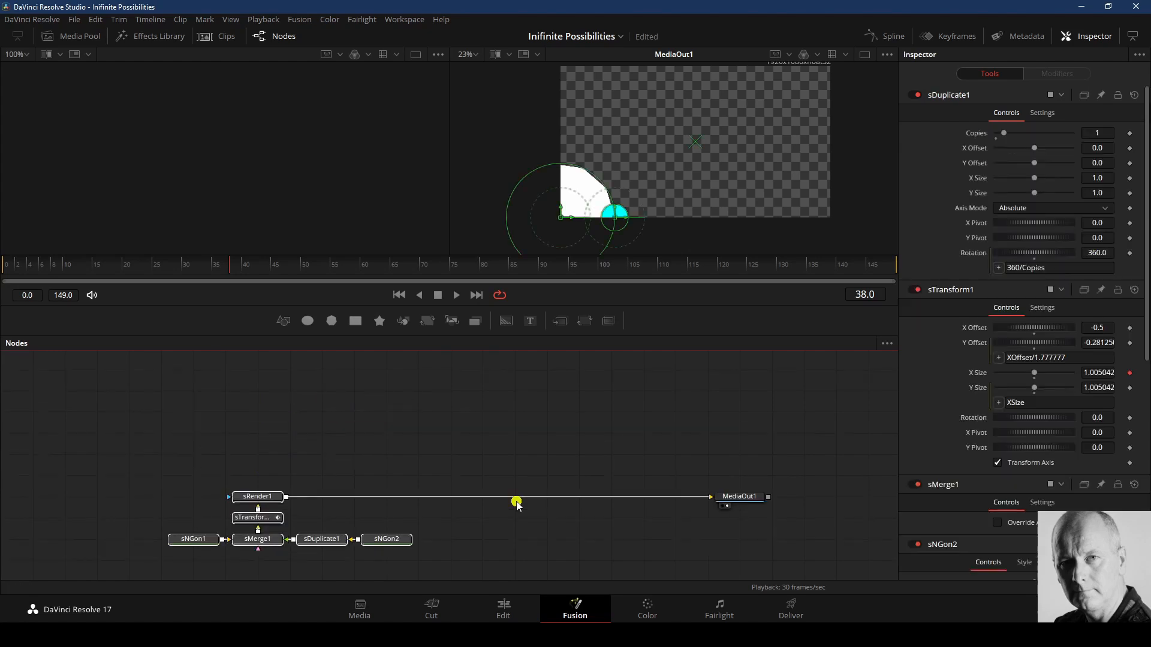
pyautogui.click(116, 432)
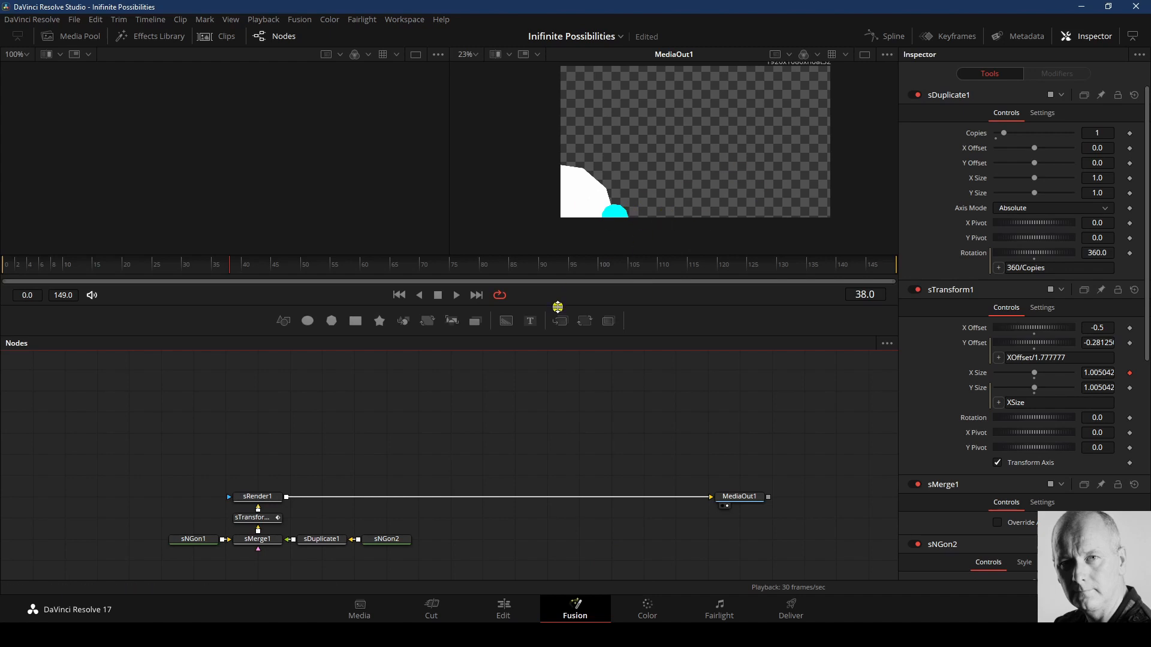
pyautogui.moveTo(557, 307); pyautogui.dragTo(557, 335)
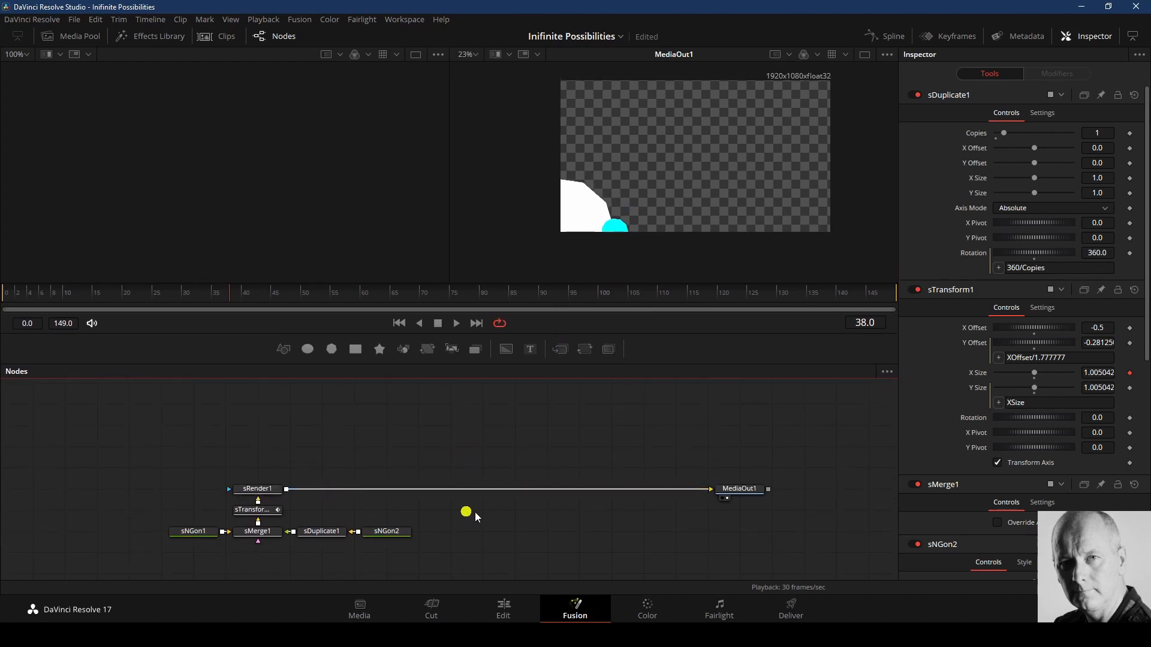
pyautogui.moveTo(740, 489); pyautogui.dragTo(836, 489)
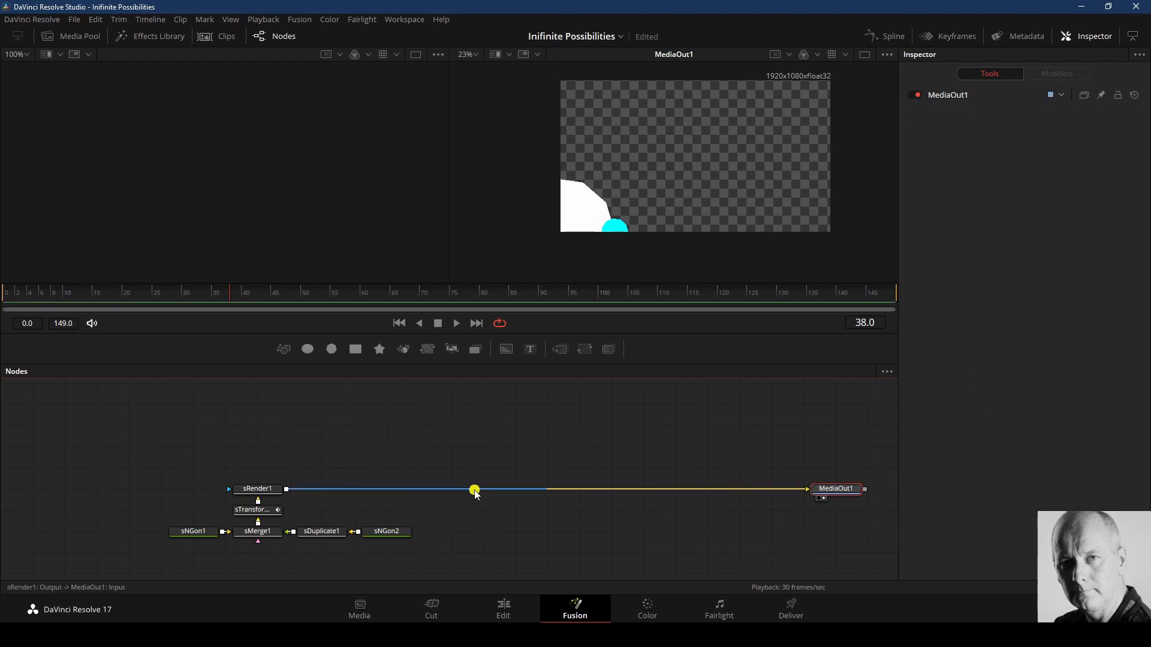
# Step: Copy the six shape nodes from sNGon1 through sRender1 and paste them as instances above the originals
pyautogui.moveTo(127, 468); pyautogui.dragTo(469, 559)
pyautogui.hotkey('ctrl', 'c')
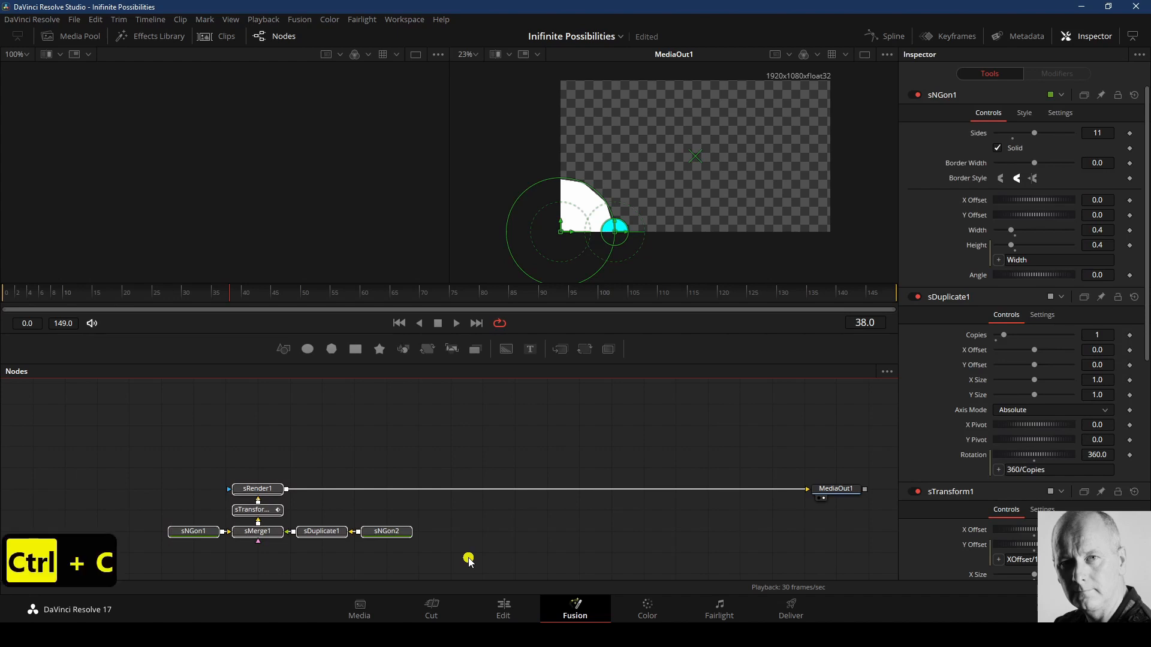
pyautogui.click(257, 421)
pyautogui.scroll(2, 270, 422)
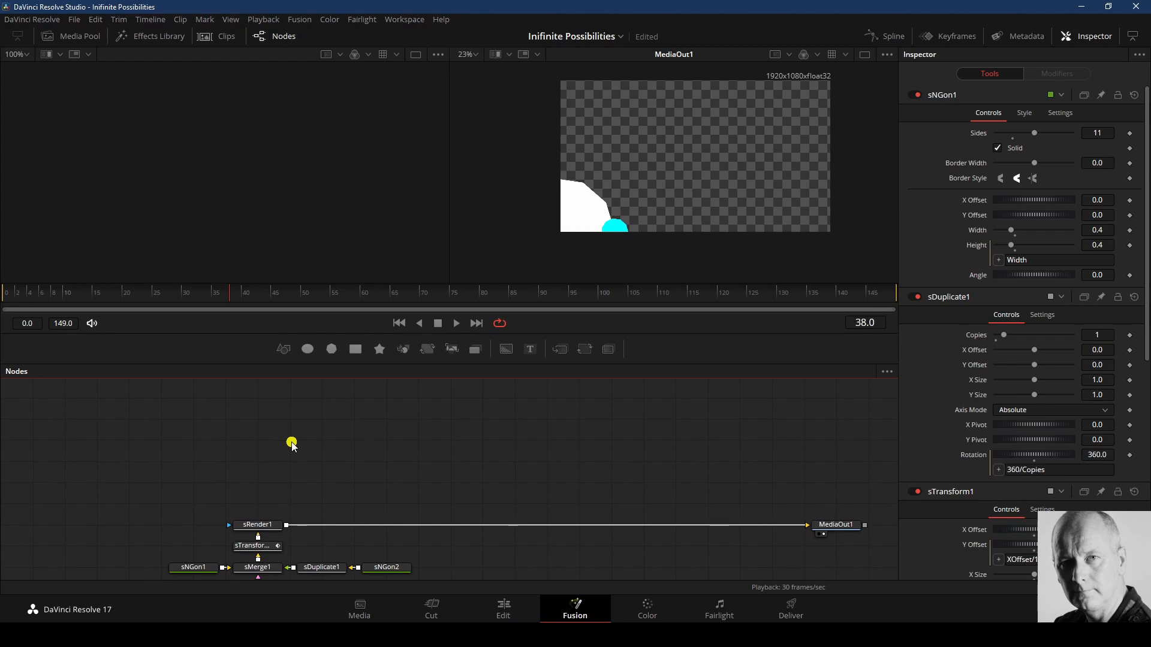
pyautogui.hotkey('ctrl', 'shift', 'v')
pyautogui.click(471, 473)
pyautogui.moveTo(136, 393); pyautogui.dragTo(450, 468)
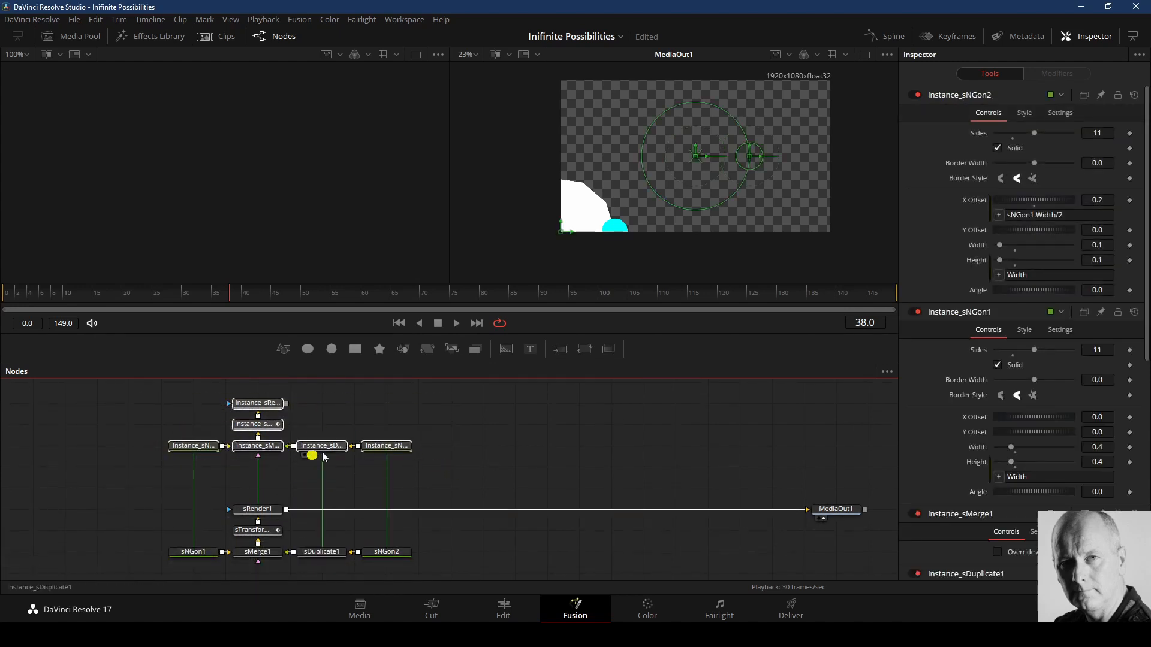
pyautogui.click(519, 447)
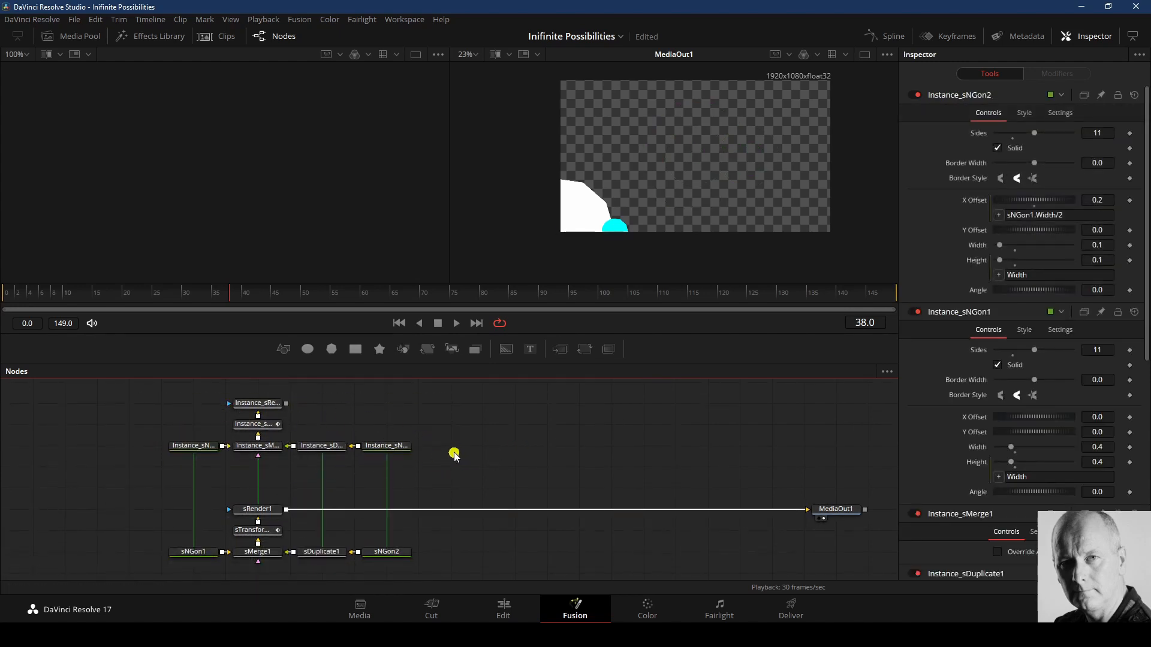
# Step: Move the instanced transform and render nodes below the instanced merge, just above sRender1
pyautogui.moveTo(270, 425); pyautogui.dragTo(270, 467)
pyautogui.moveTo(266, 404); pyautogui.dragTo(270, 492)
pyautogui.click(523, 456)
pyautogui.scroll(-1, 521, 452)
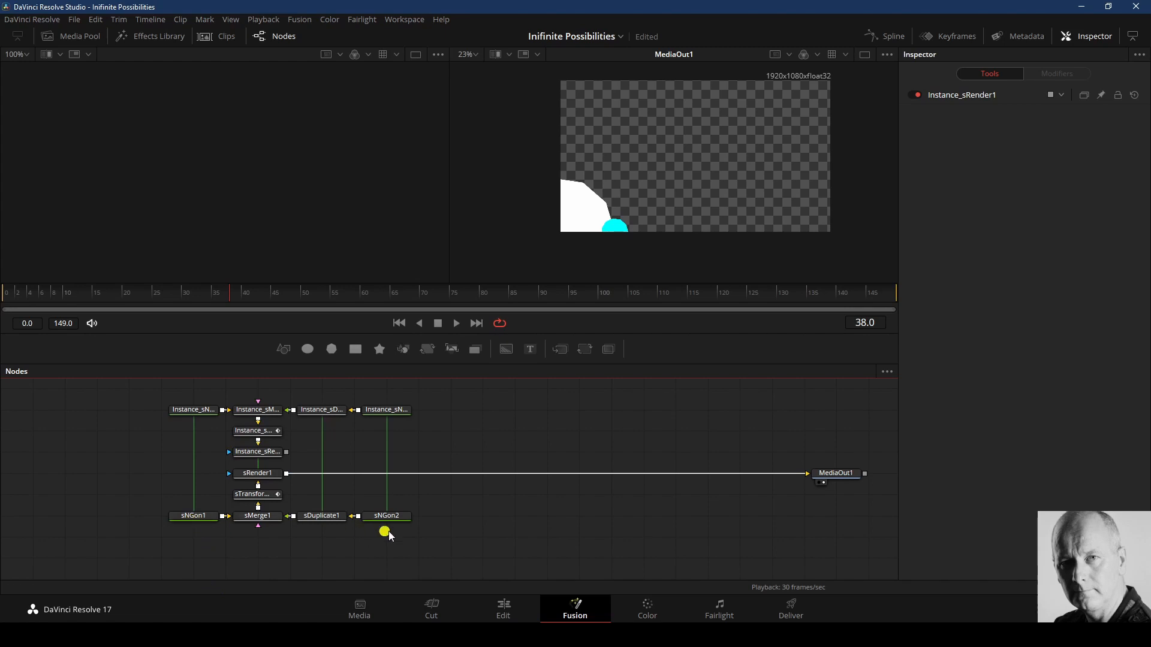
# Step: Connect the instanced render node's output to sRender1's output so a Merge node combines both before MediaOut1
pyautogui.moveTo(138, 471); pyautogui.dragTo(439, 535)
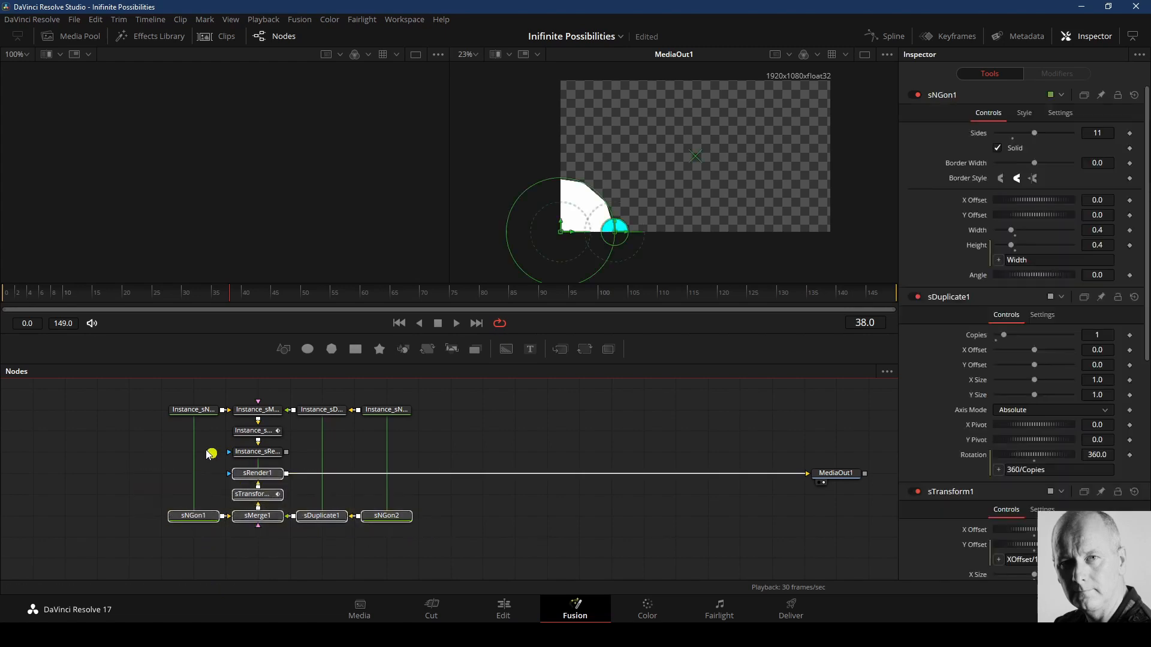
pyautogui.moveTo(142, 392); pyautogui.dragTo(450, 463)
pyautogui.click(119, 461)
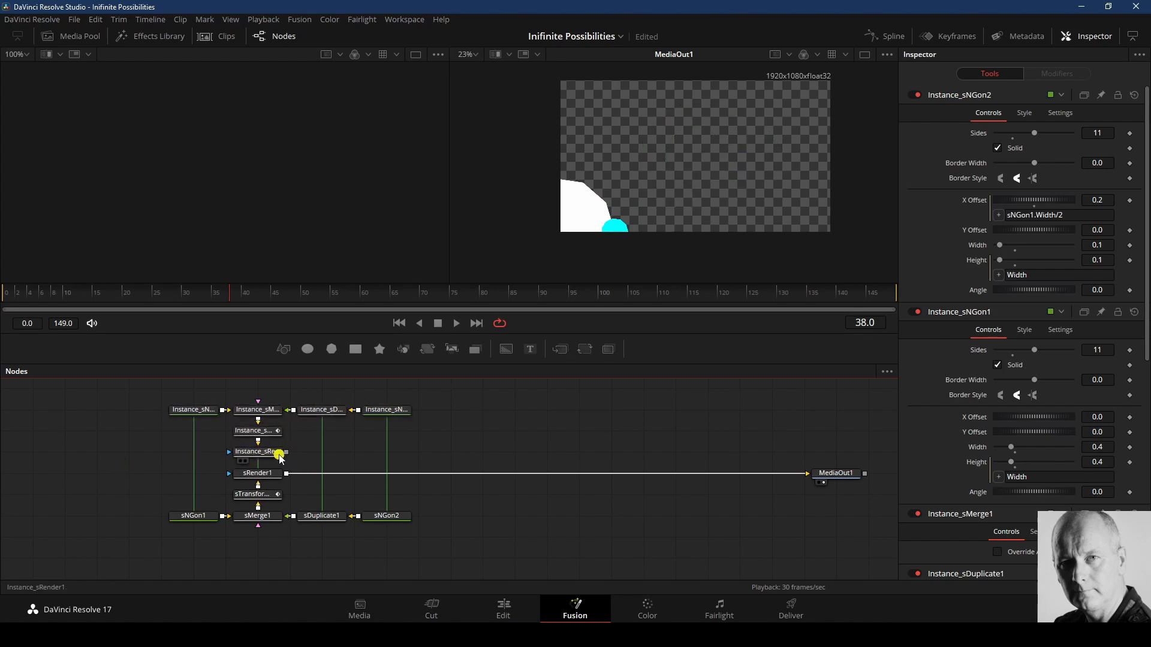
pyautogui.moveTo(287, 453); pyautogui.dragTo(288, 478)
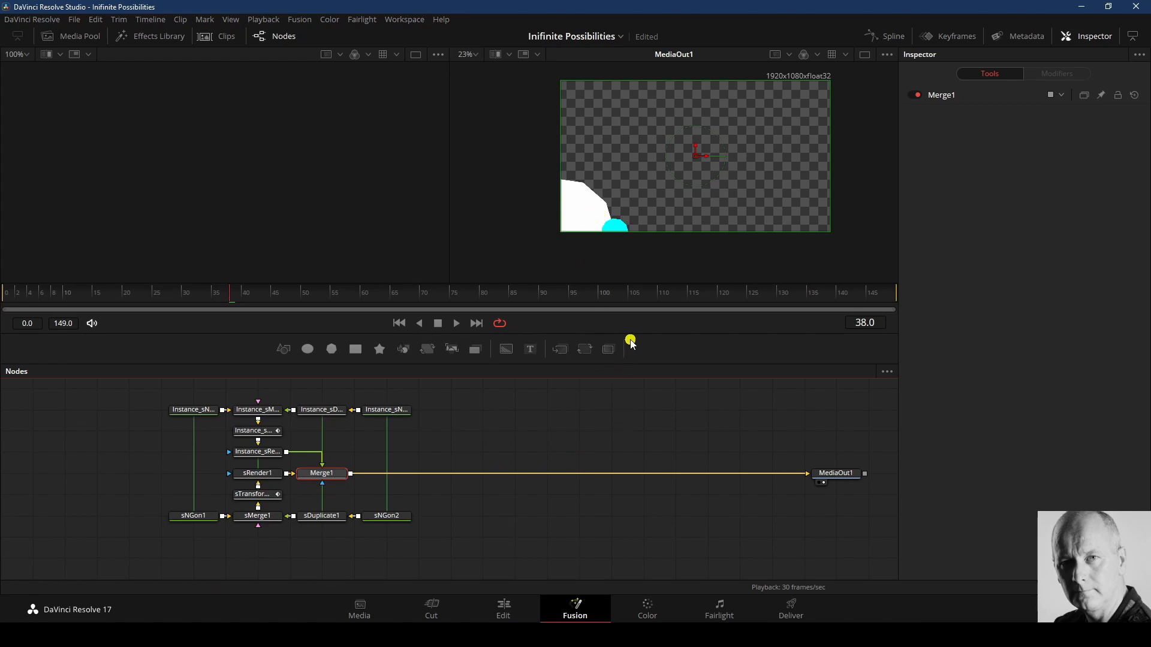
pyautogui.moveTo(632, 335); pyautogui.dragTo(635, 386)
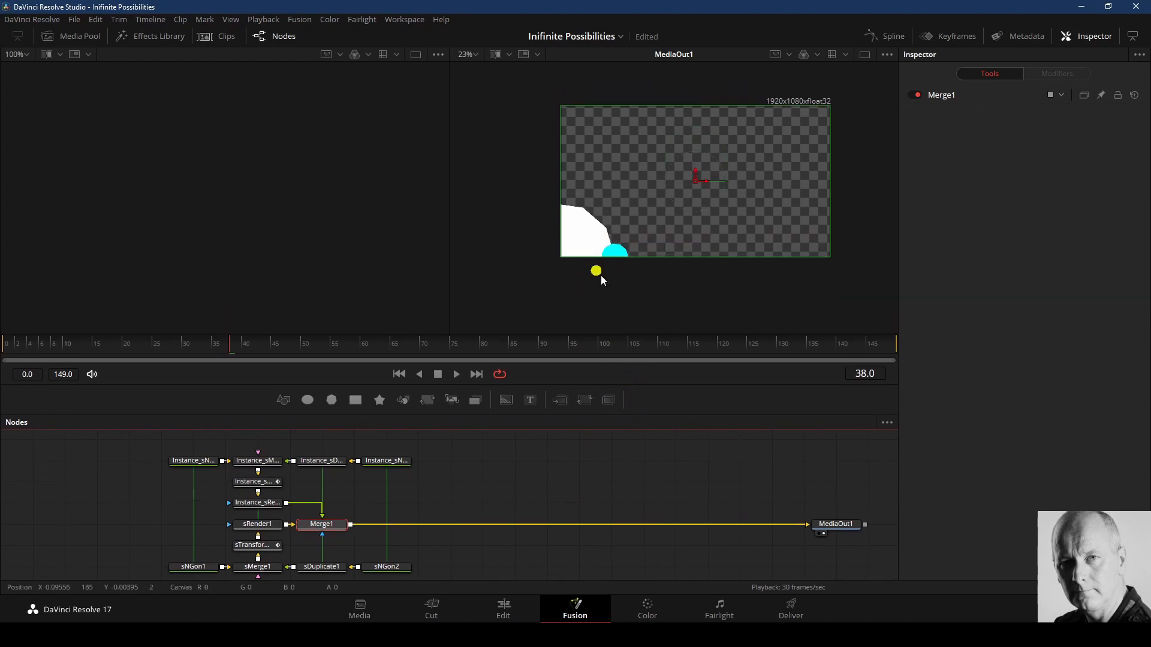
pyautogui.click(497, 495)
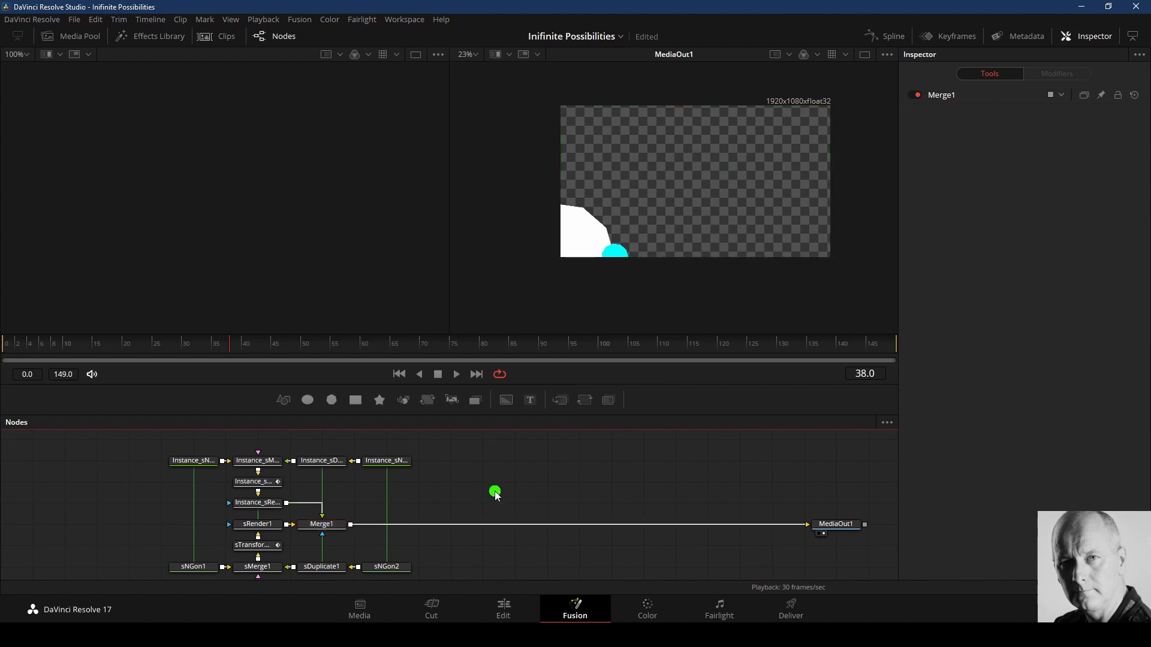
# Step: Deinstance the X Offset and Y Offset of the instanced transform node
pyautogui.click(259, 485)
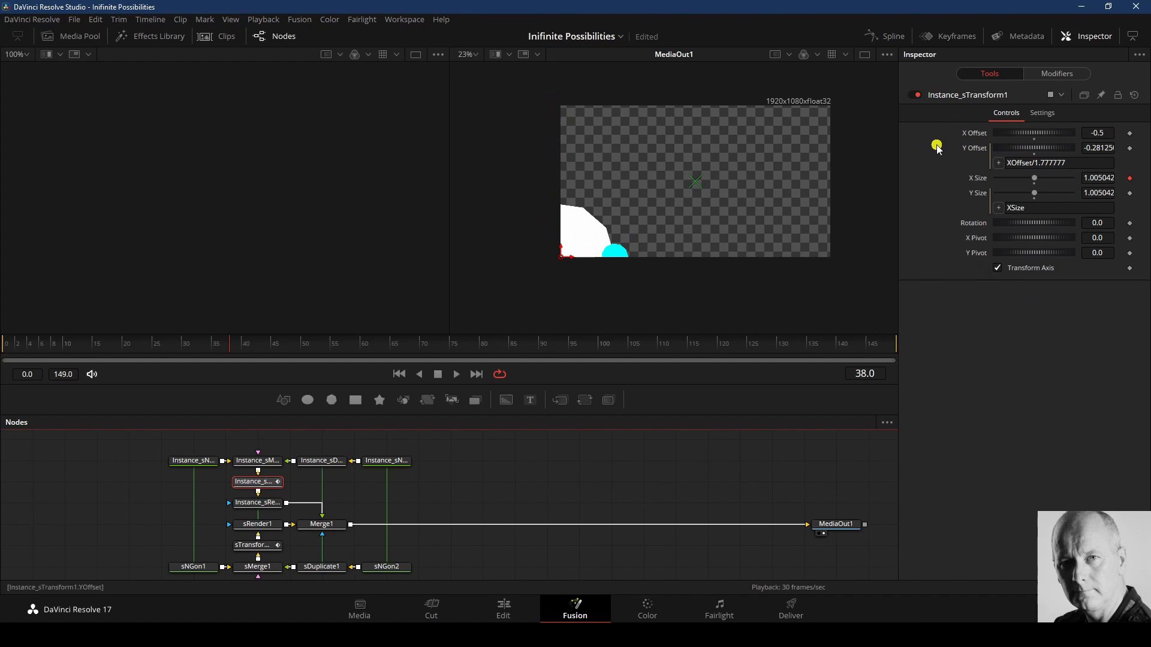
pyautogui.rightClick(973, 137)
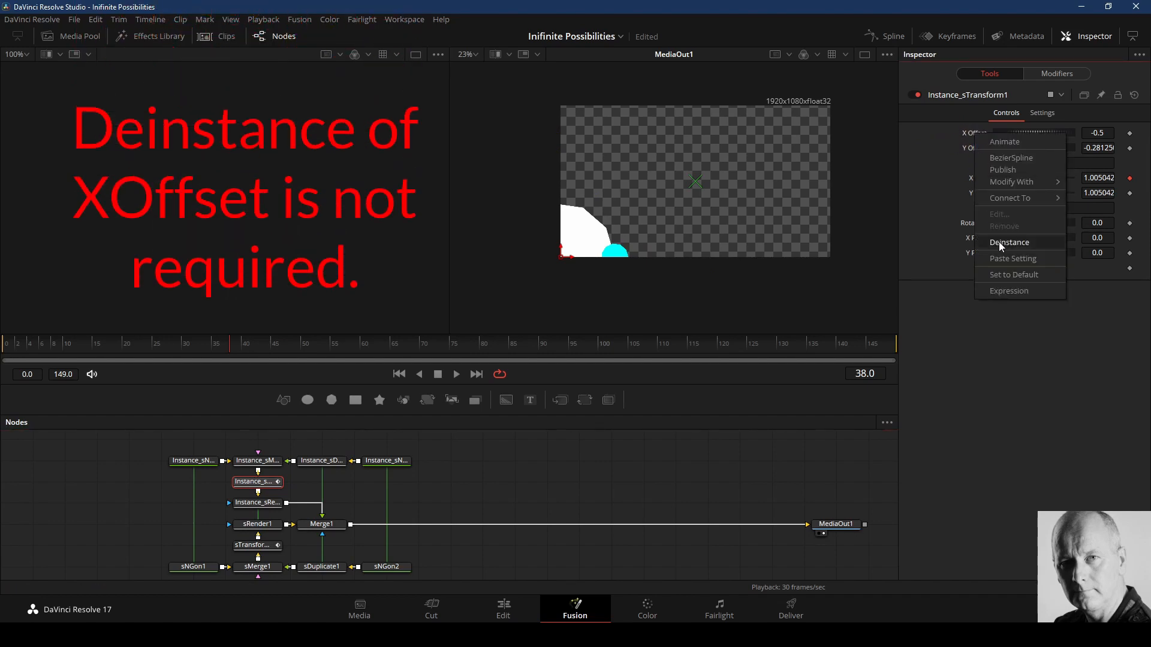
pyautogui.click(999, 242)
pyautogui.rightClick(975, 148)
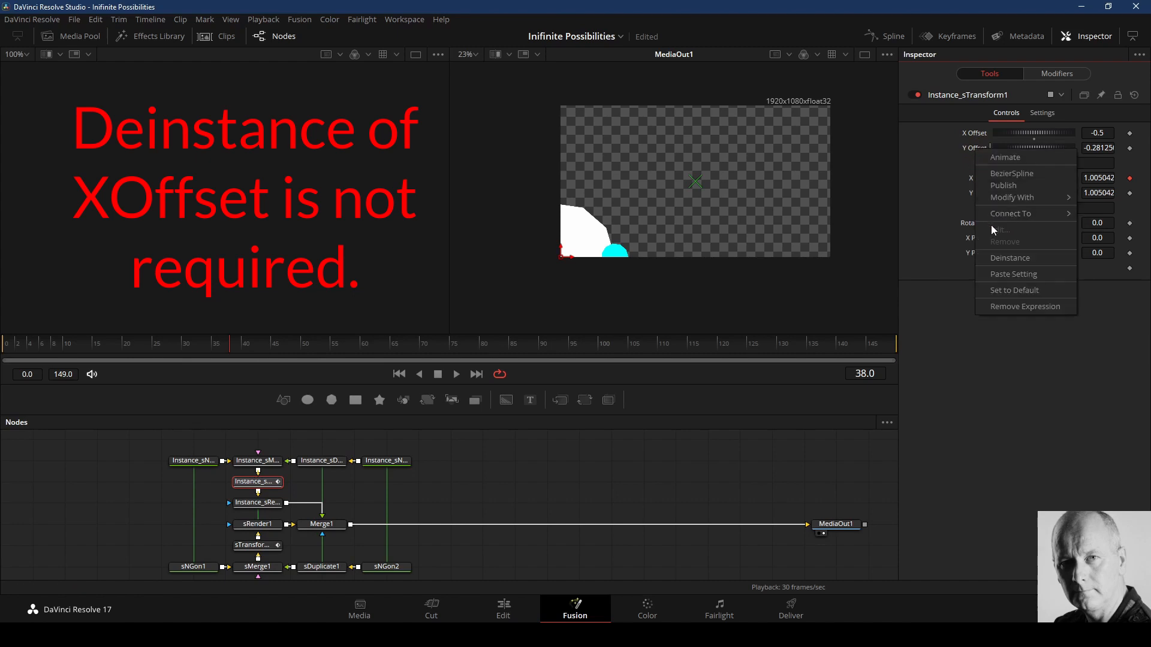
pyautogui.click(1004, 256)
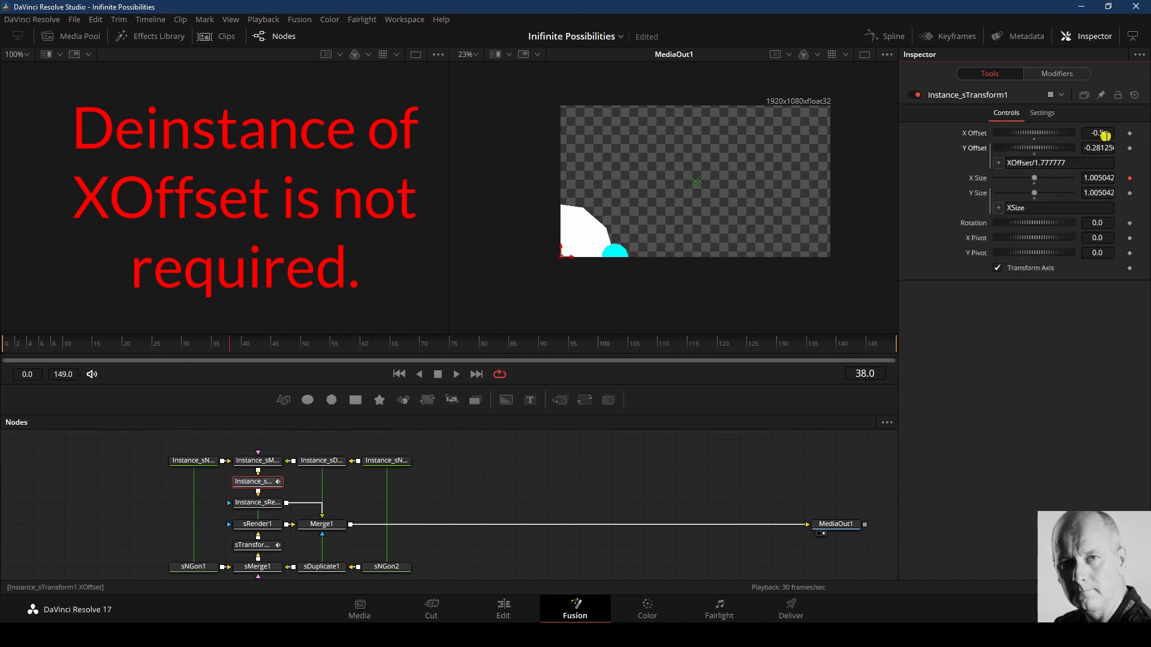
# Step: Reinstance the X Offset of the instanced transform, leaving only its Y Offset independent
pyautogui.rightClick(981, 137)
pyautogui.click(1019, 245)
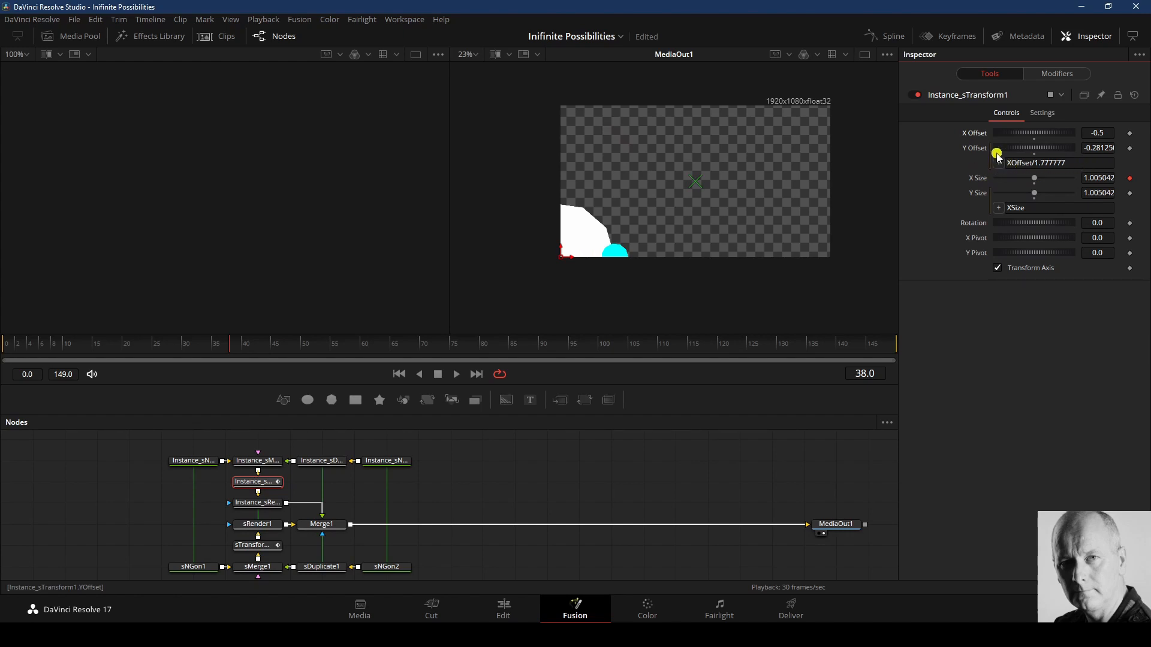
pyautogui.rightClick(973, 151)
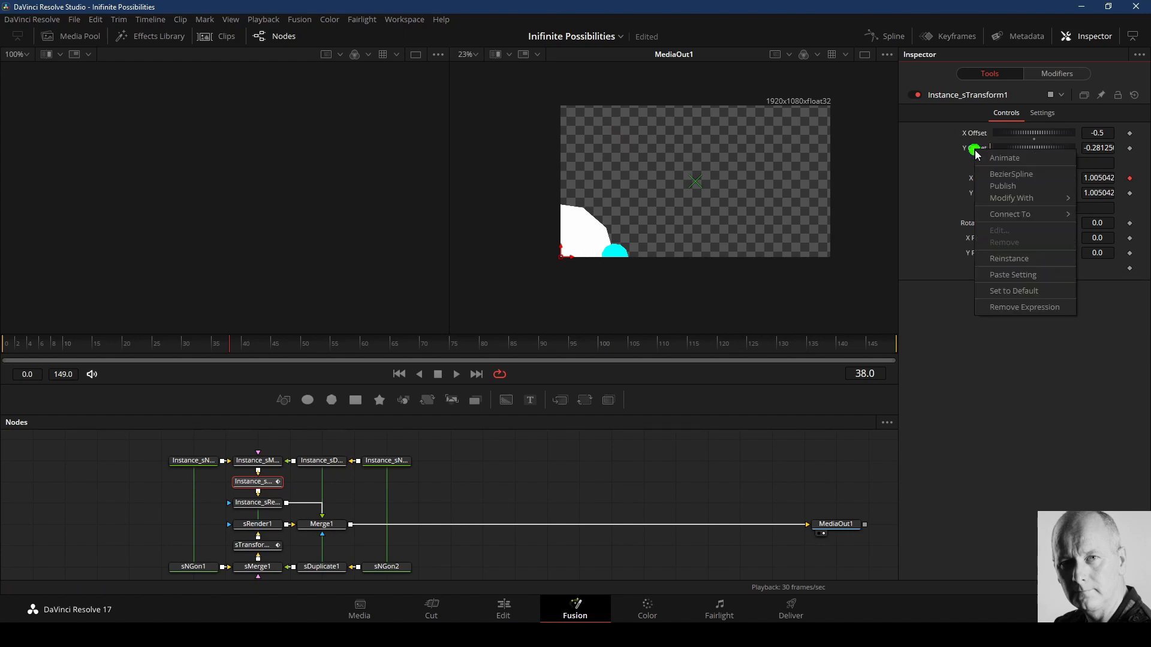
pyautogui.click(960, 300)
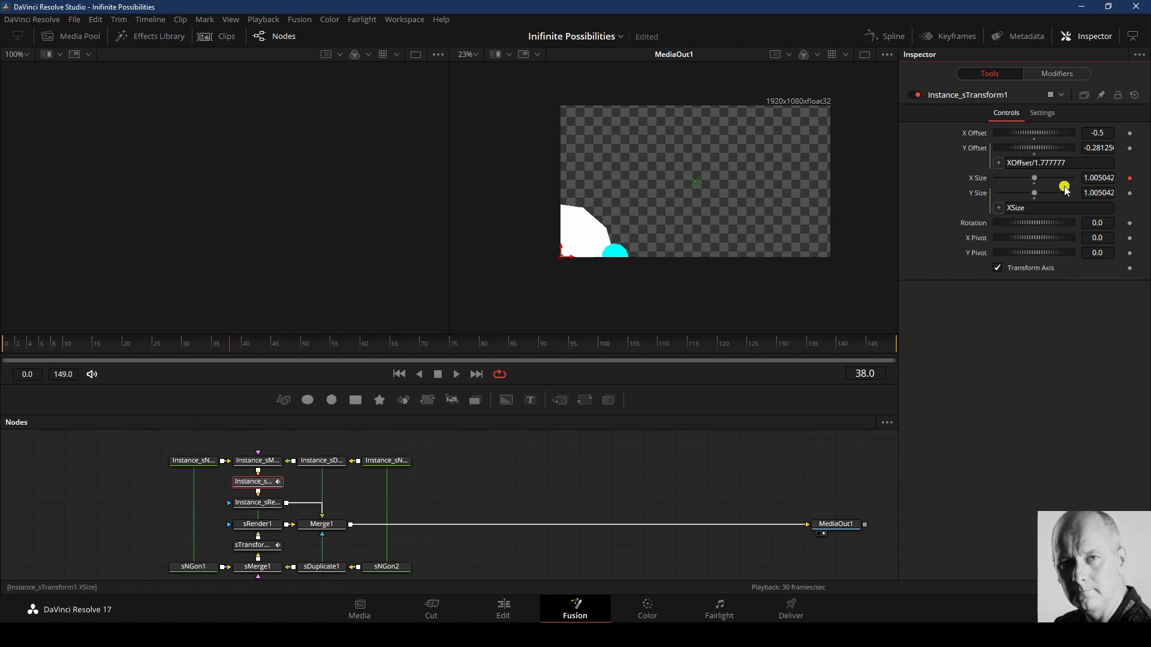
# Step: Change the instanced transform's Y Offset expression to -1*(XOffset/1.777777)
pyautogui.click(1083, 164)
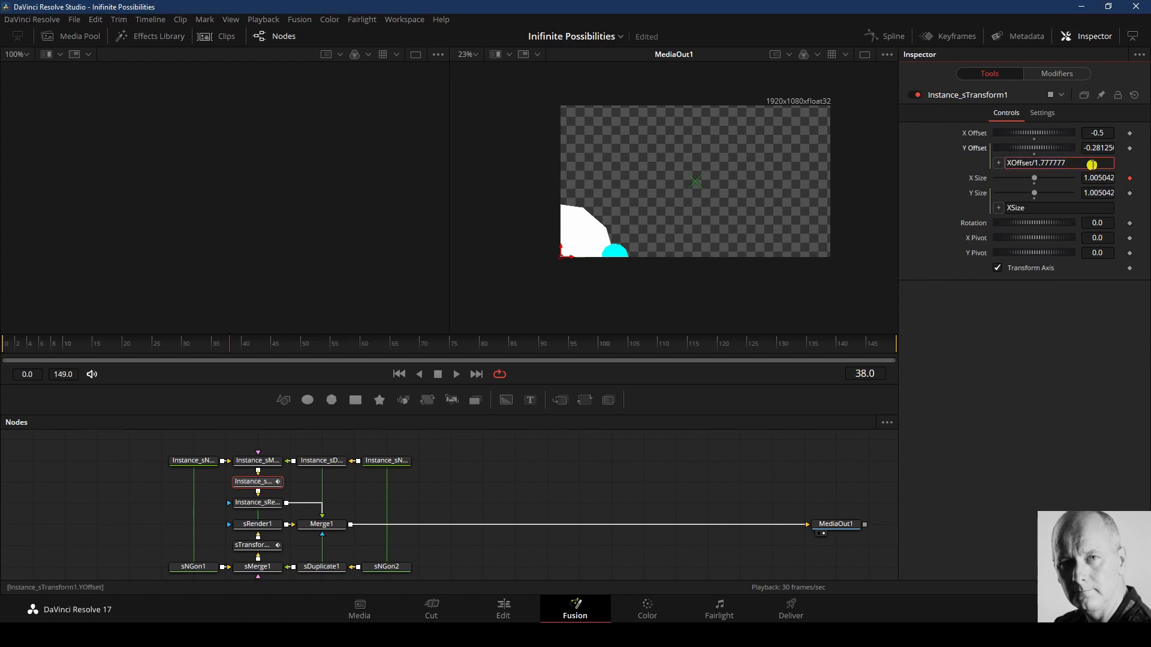
pyautogui.press('Home')
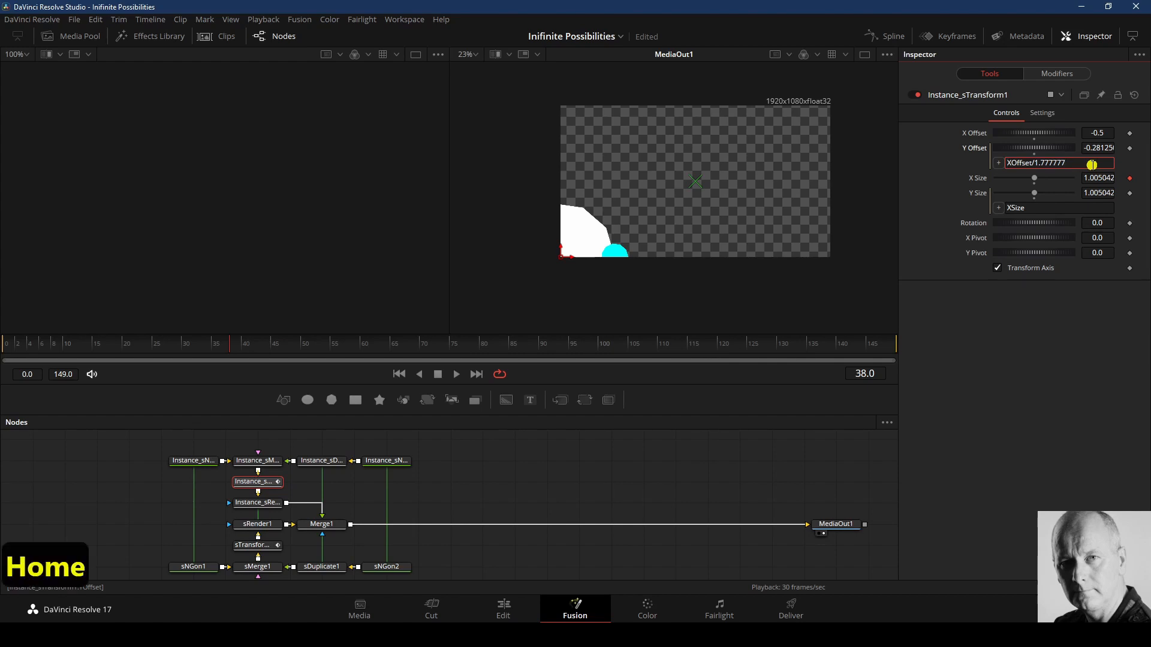
pyautogui.write('-1*')
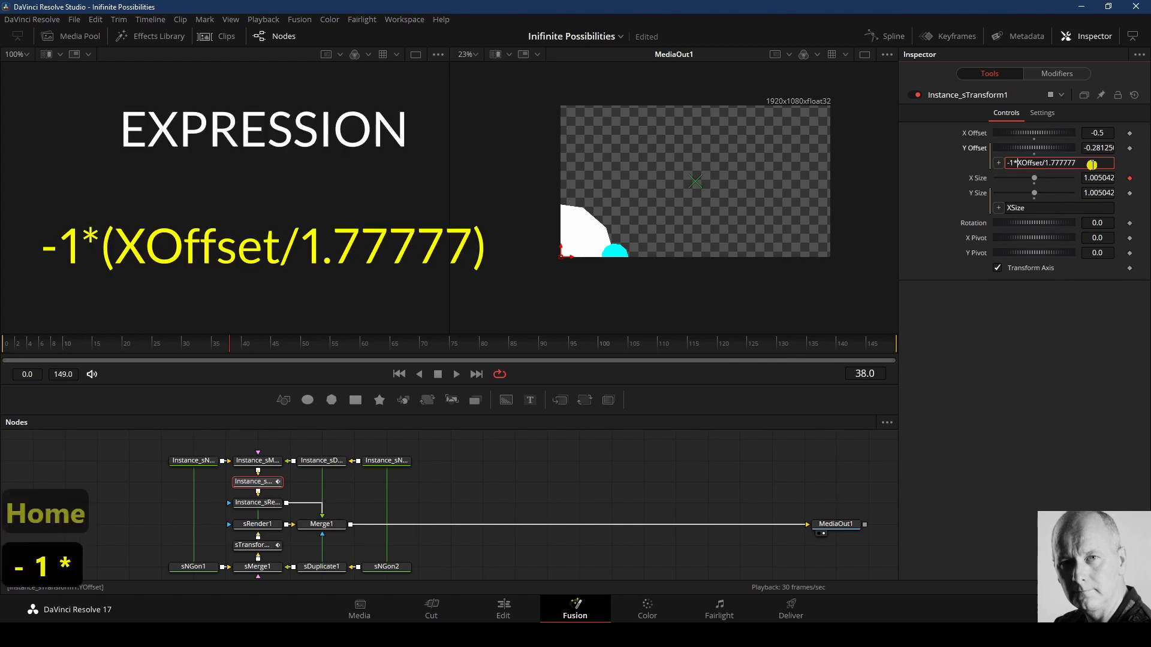
pyautogui.write('(')
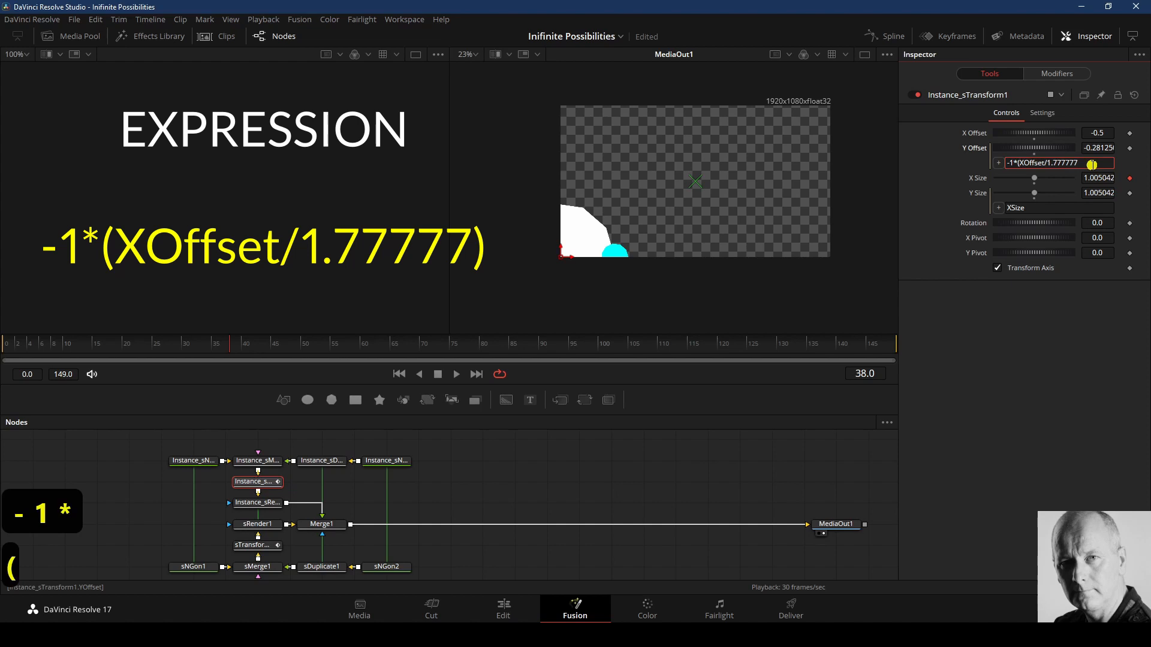
pyautogui.press('End')
pyautogui.write(')')
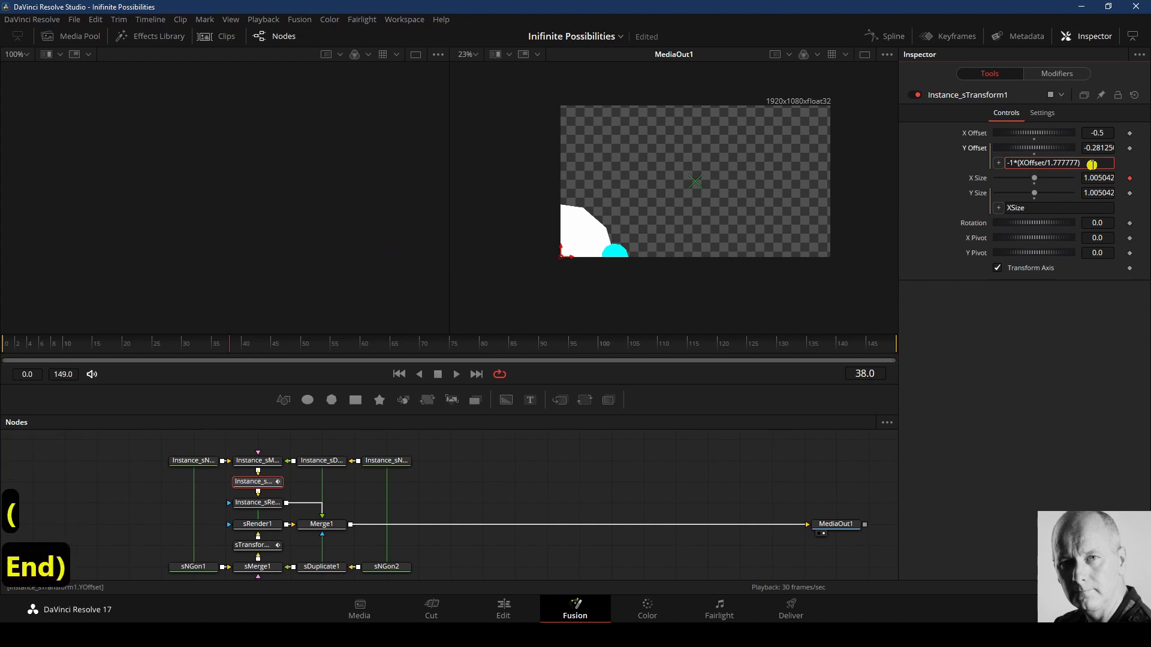
pyautogui.press('Return')
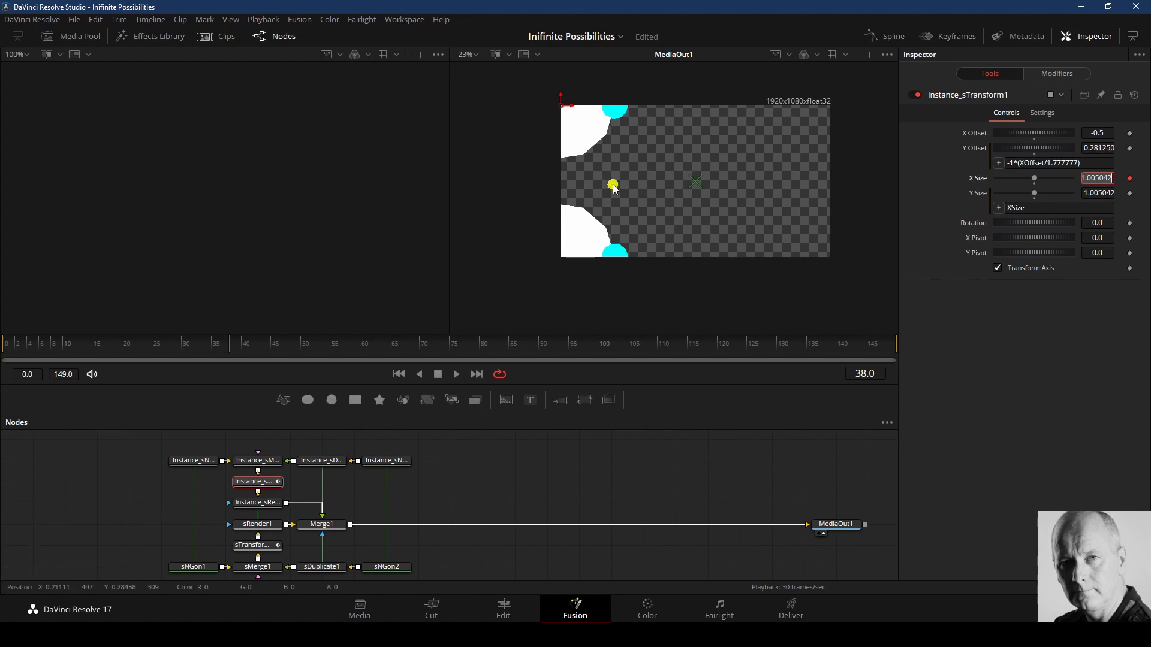
# Step: Move Merge1 aside, copy sRender1 with its transform and shape nodes, and paste them as instances in empty space before MediaOut1
pyautogui.moveTo(185, 506); pyautogui.dragTo(413, 572)
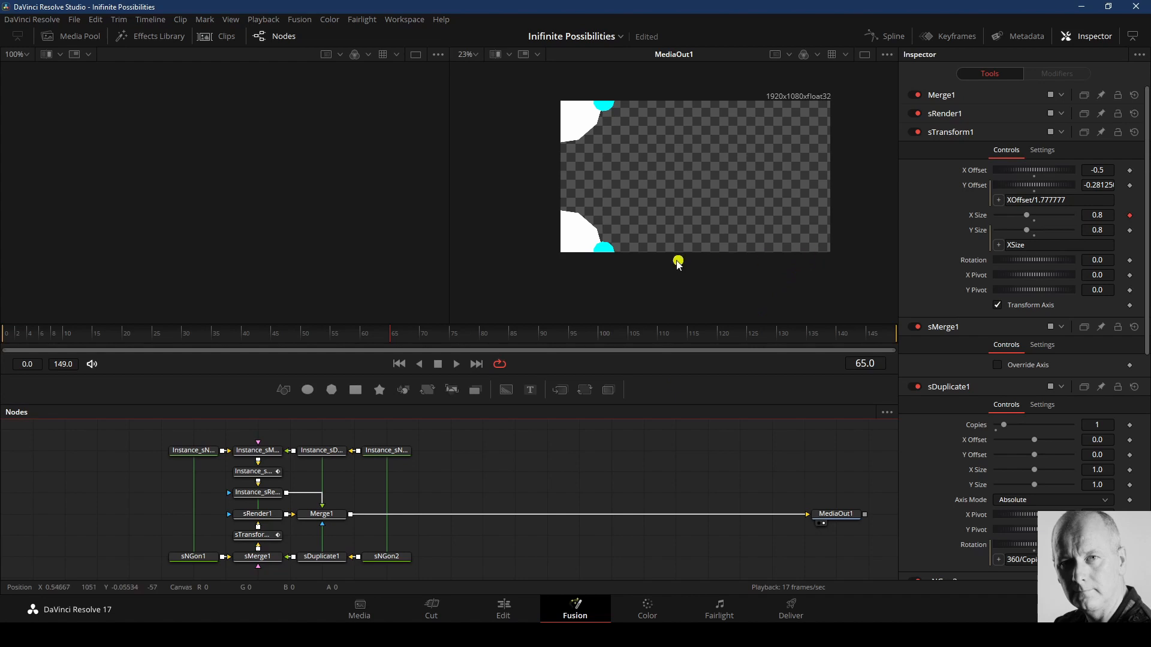
pyautogui.moveTo(324, 514); pyautogui.dragTo(516, 513)
pyautogui.moveTo(162, 506); pyautogui.dragTo(417, 579)
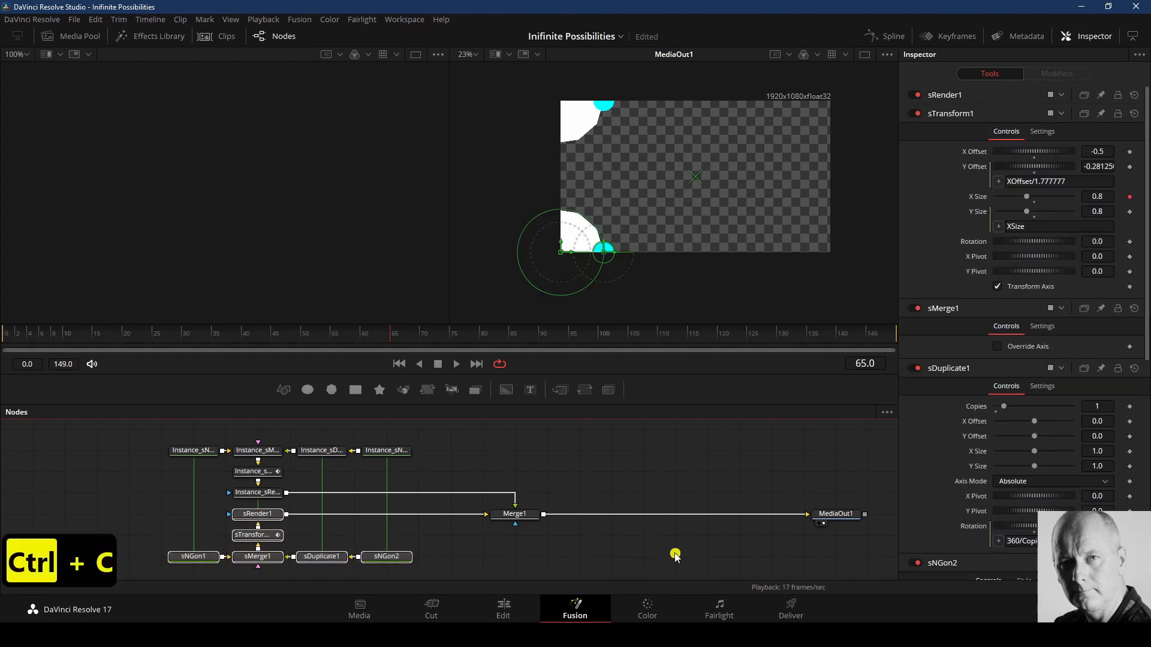
pyautogui.click(662, 535)
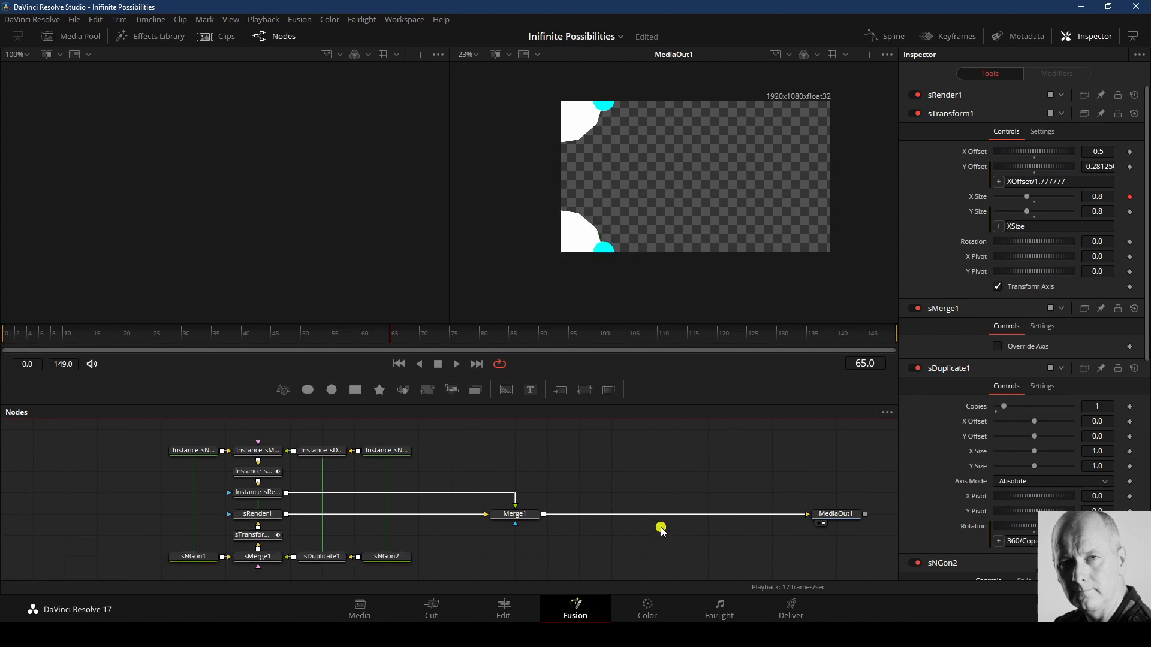
pyautogui.hotkey('ctrl', 'shift', 'v')
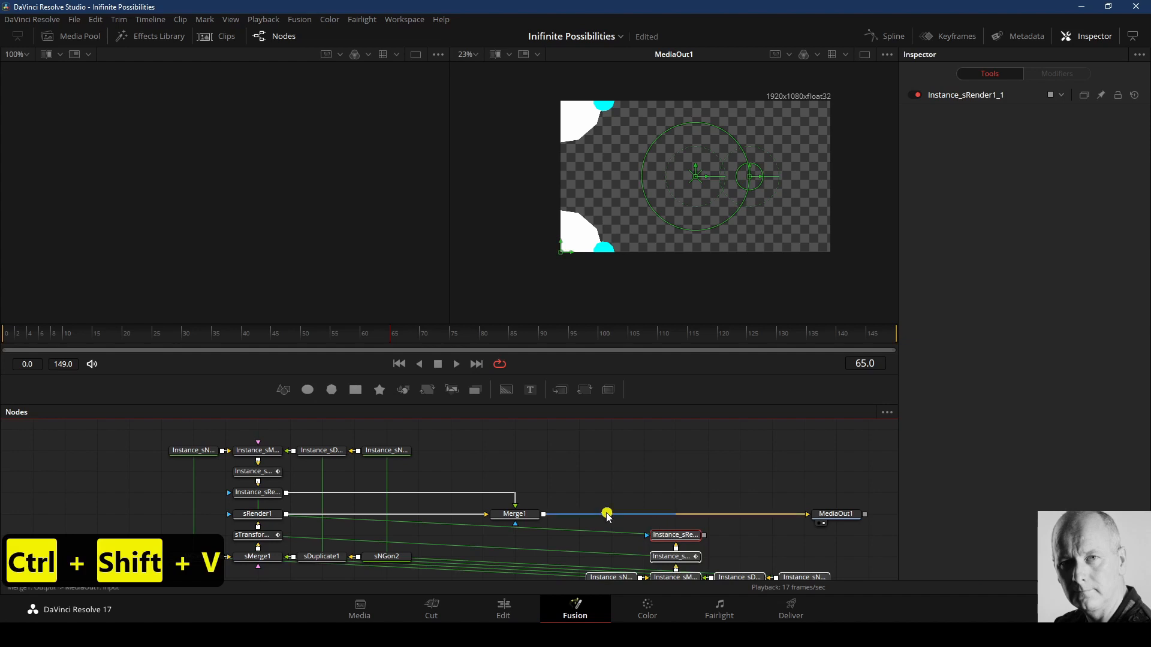
# Step: Move Merge1 back beside sRender1 and connect the new instanced render's output to Merge1's output so another Merge node combines them
pyautogui.scroll(-1, 606, 482)
pyautogui.moveTo(526, 478); pyautogui.dragTo(333, 480)
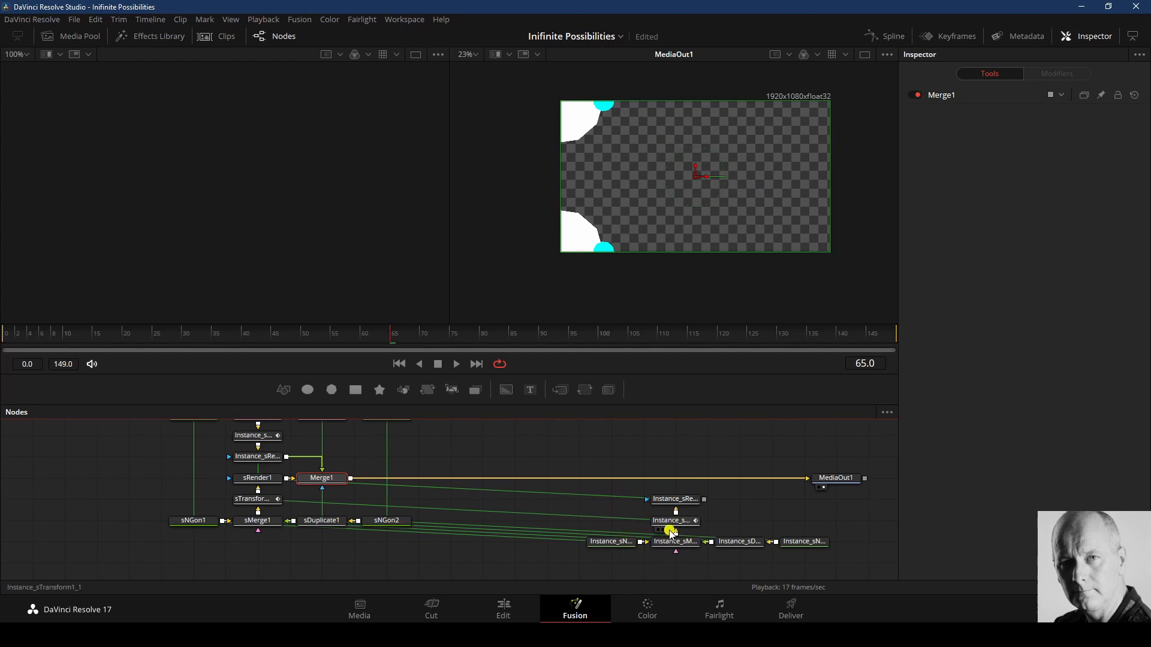
pyautogui.moveTo(706, 502); pyautogui.dragTo(352, 480)
# Step: Align Merge2 directly above the new instanced render node and shift the whole branch closer to Merge1
pyautogui.moveTo(745, 501); pyautogui.dragTo(698, 479)
pyautogui.moveTo(576, 462); pyautogui.dragTo(802, 558)
pyautogui.moveTo(676, 479); pyautogui.dragTo(547, 479)
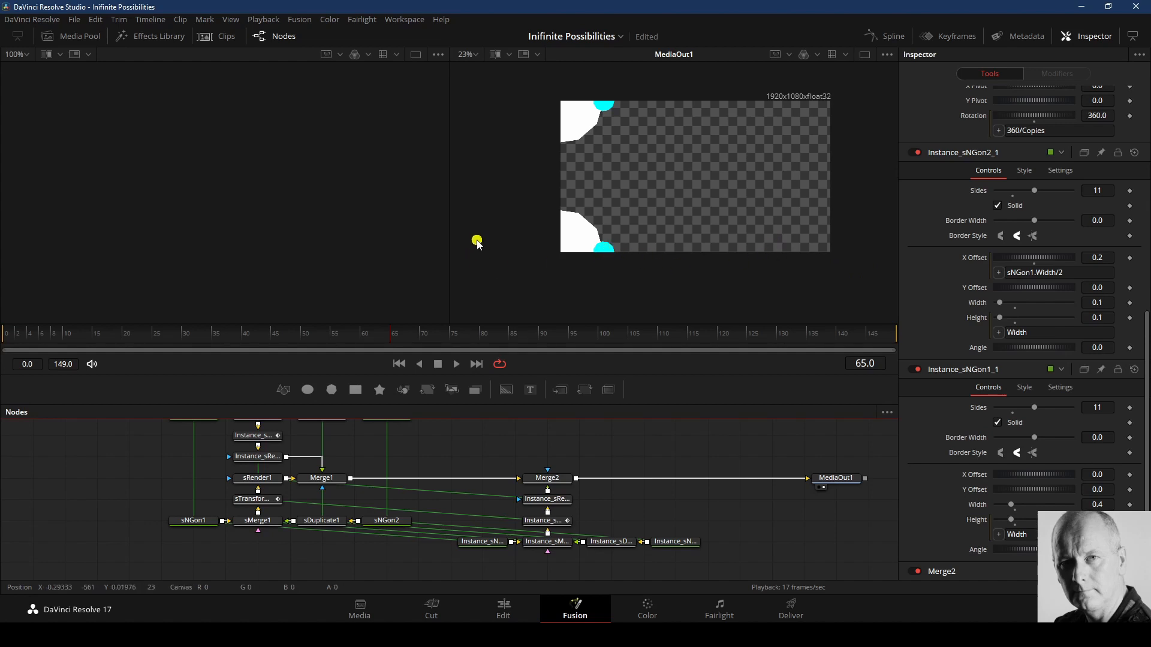
# Step: Deinstance the X Offset and Y Offset of Instance_sTransform1_1
pyautogui.click(549, 525)
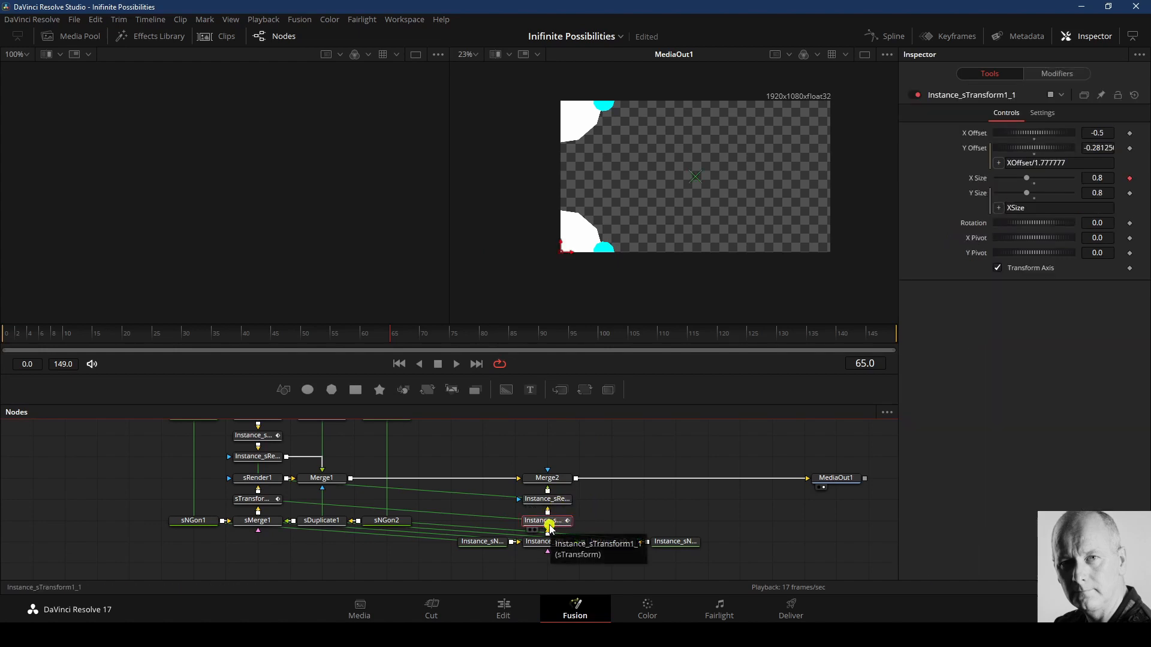
pyautogui.rightClick(974, 133)
pyautogui.click(1013, 241)
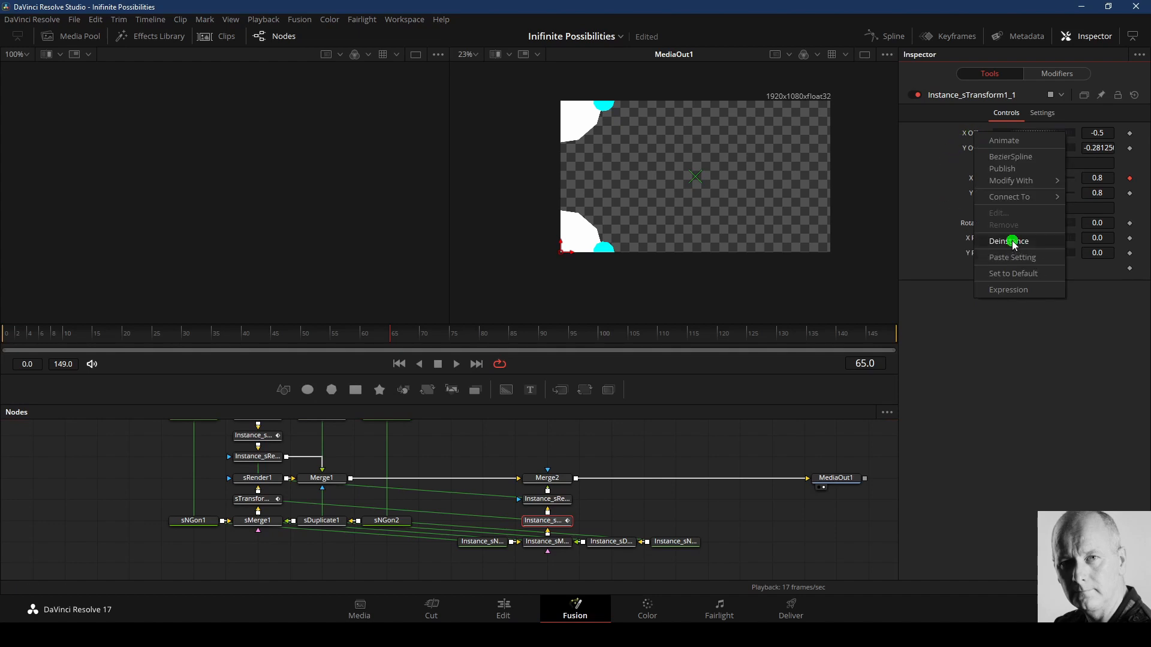
pyautogui.rightClick(981, 151)
pyautogui.click(1019, 256)
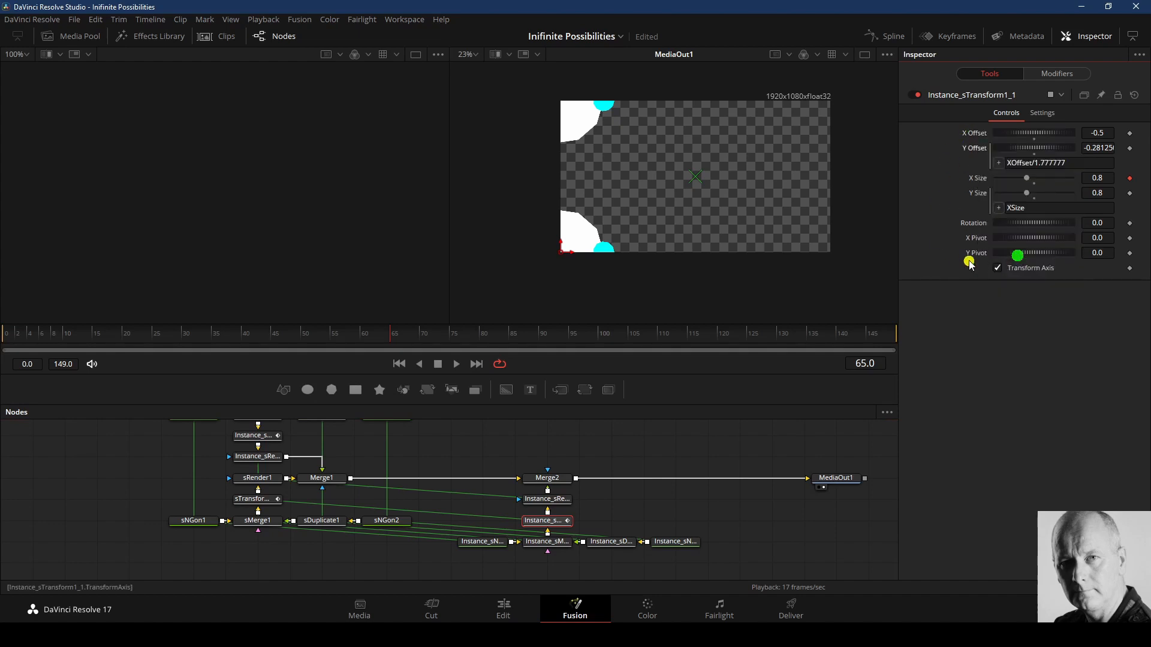
# Step: Remove the Y Offset expression from Instance_sTransform1_1 and reset its X Offset and Y Offset to 0.0
pyautogui.rightClick(1000, 168)
pyautogui.click(957, 321)
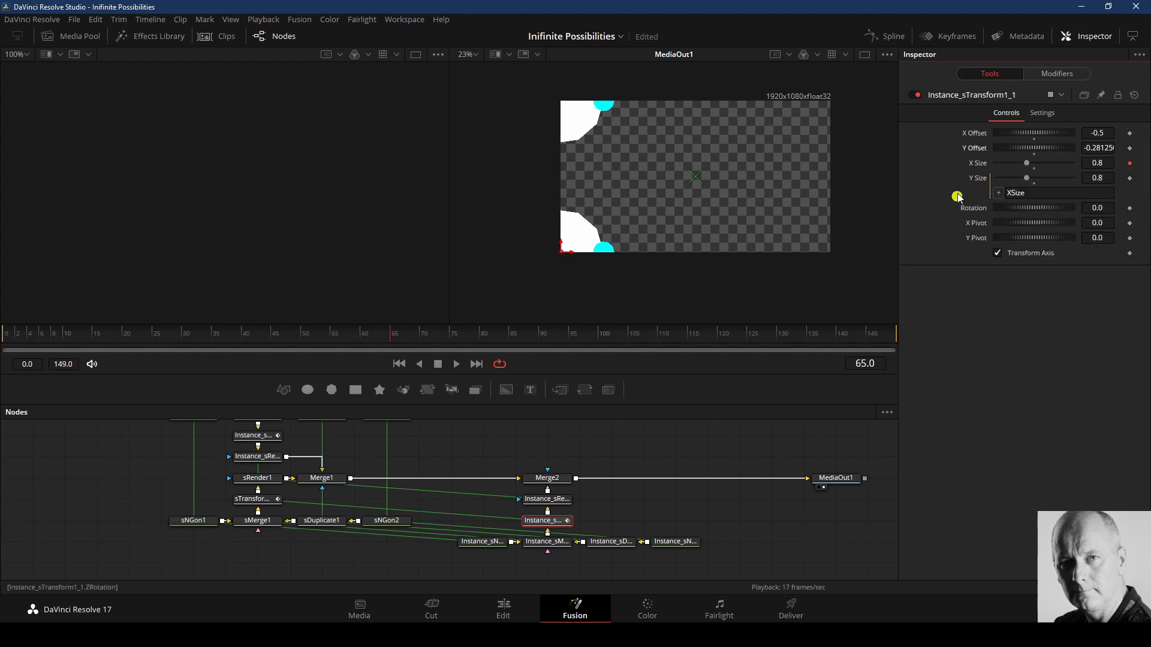
pyautogui.doubleClick(975, 133)
pyautogui.doubleClick(977, 150)
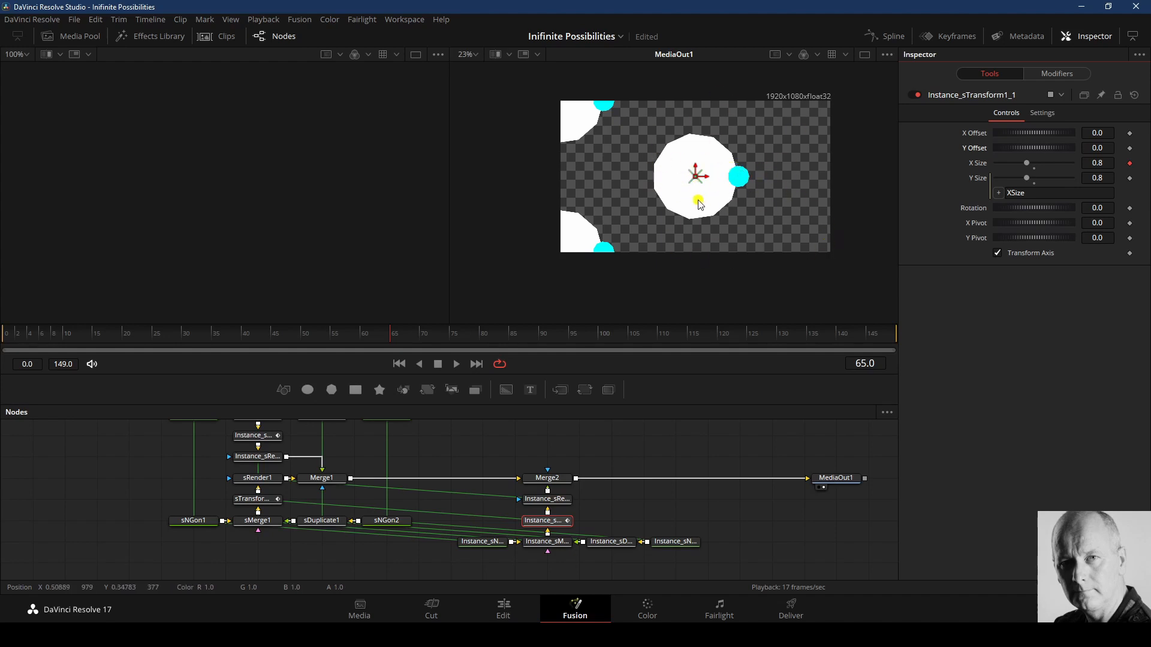
# Step: Try changing the X Offset expression of Instance_sNGon2_1 to -1*(sNGon1.Width/2) without deinstancing it
pyautogui.click(663, 541)
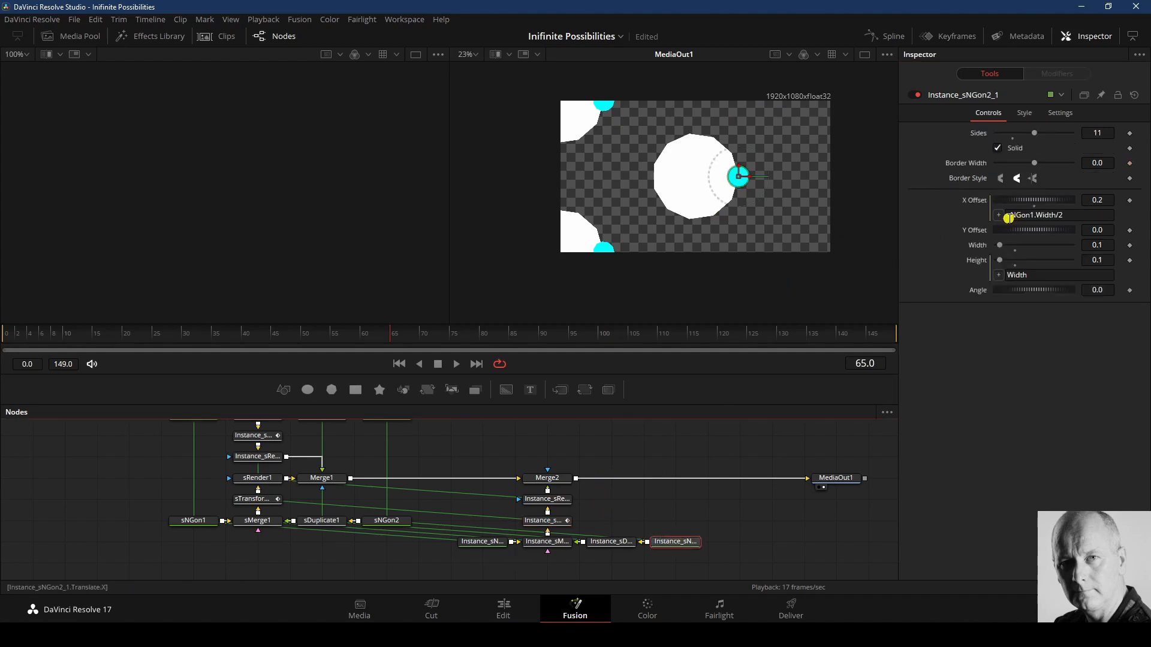
pyautogui.click(1085, 217)
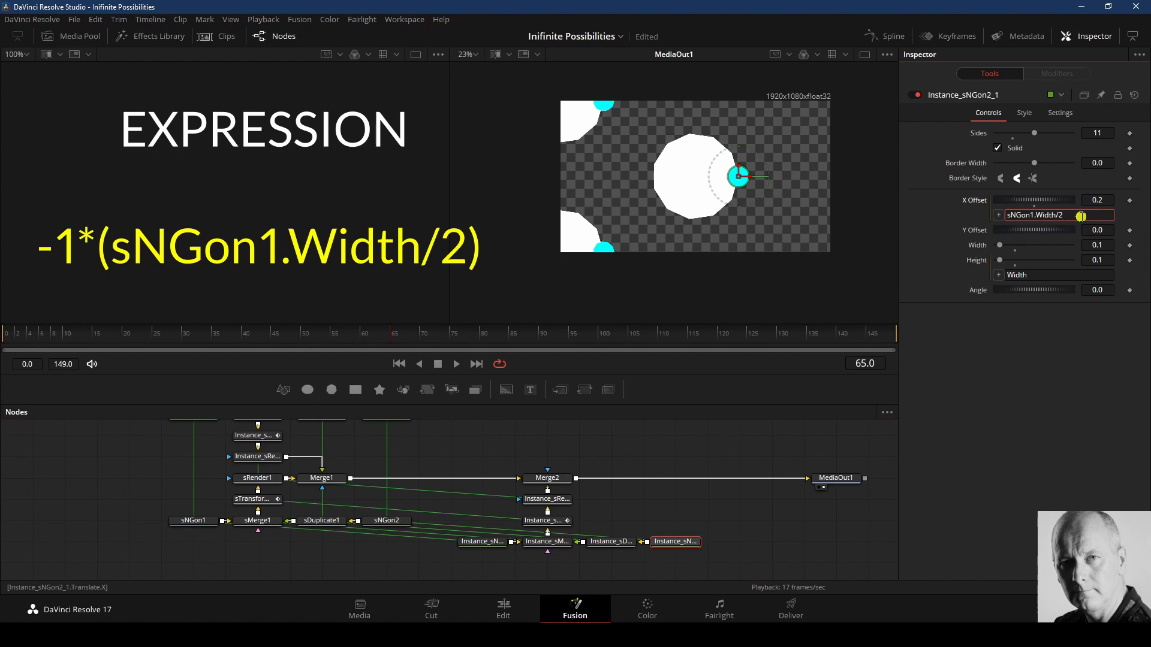
pyautogui.press('Home')
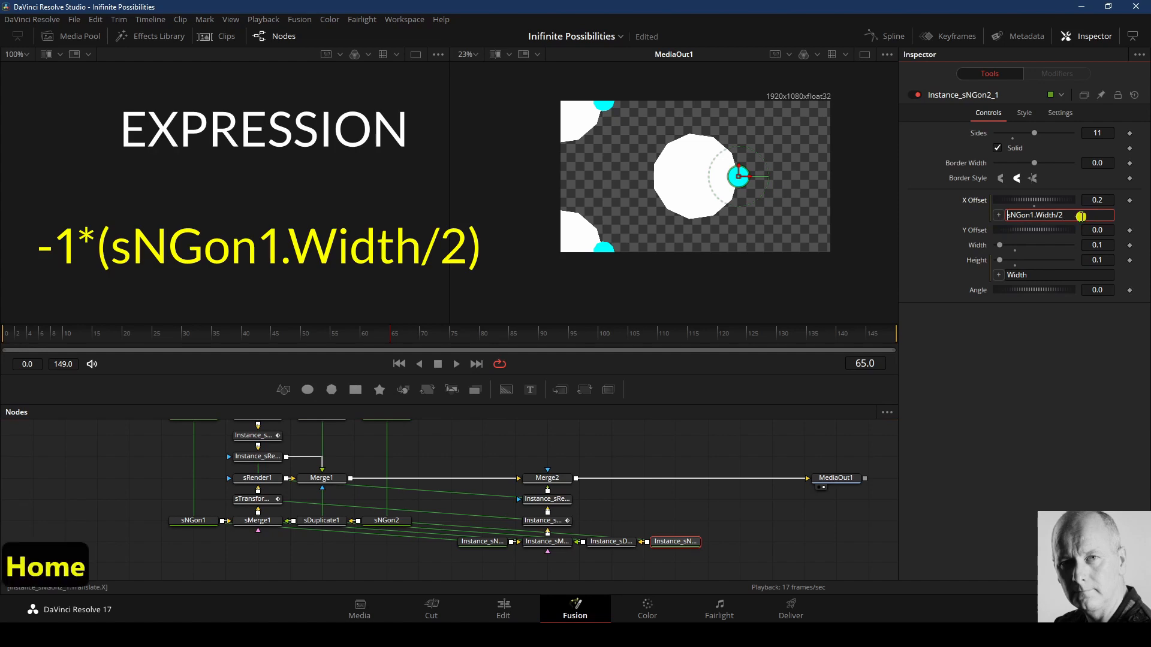
pyautogui.press('BackSpace')
pyautogui.write('-1*')
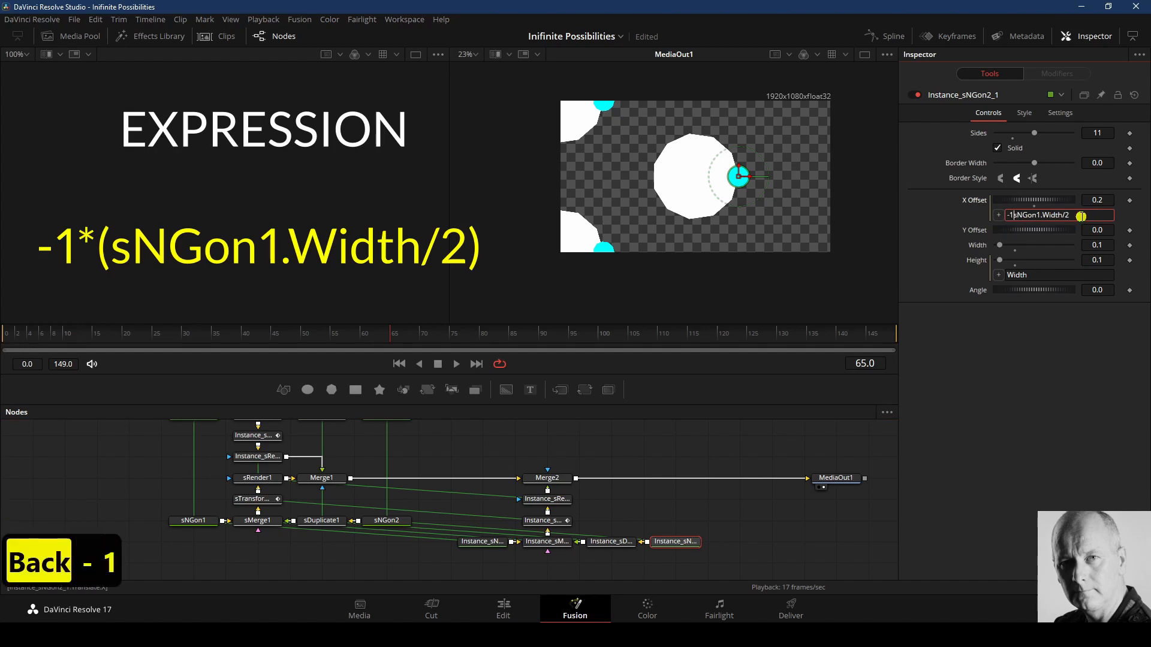
pyautogui.write('(')
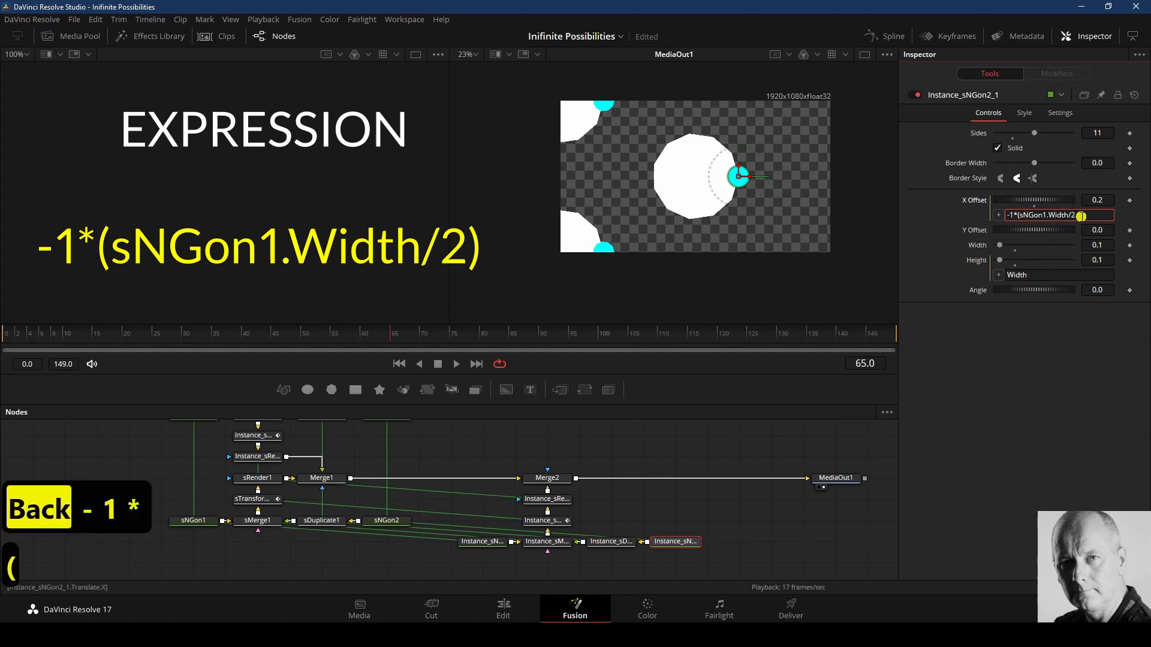
pyautogui.press('End')
pyautogui.write(')')
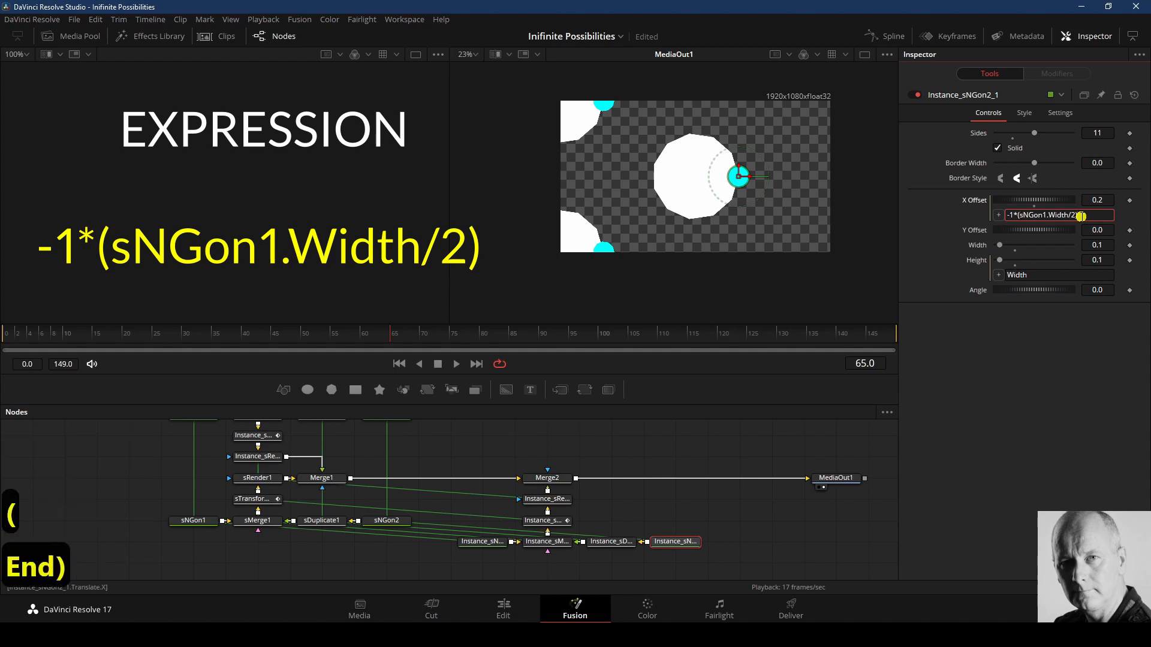
pyautogui.press('Return')
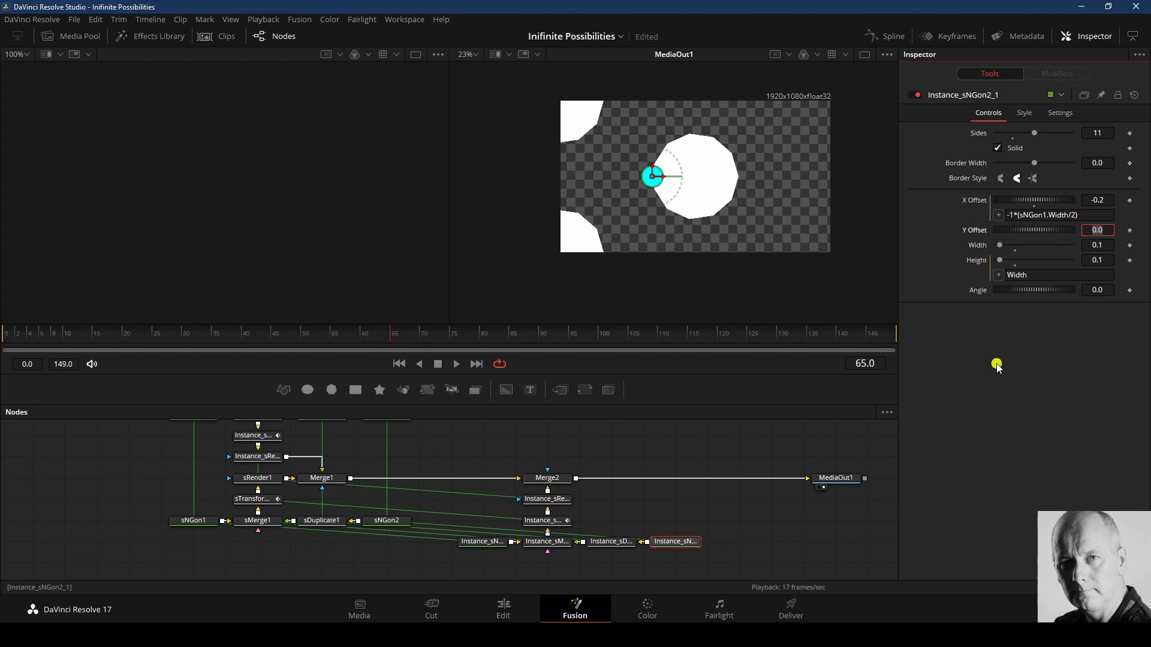
# Step: Undo the X Offset expression change on Instance_sNGon2_1
pyautogui.hotkey('ctrl', 'z')
pyautogui.hotkey('ctrl', 'z')
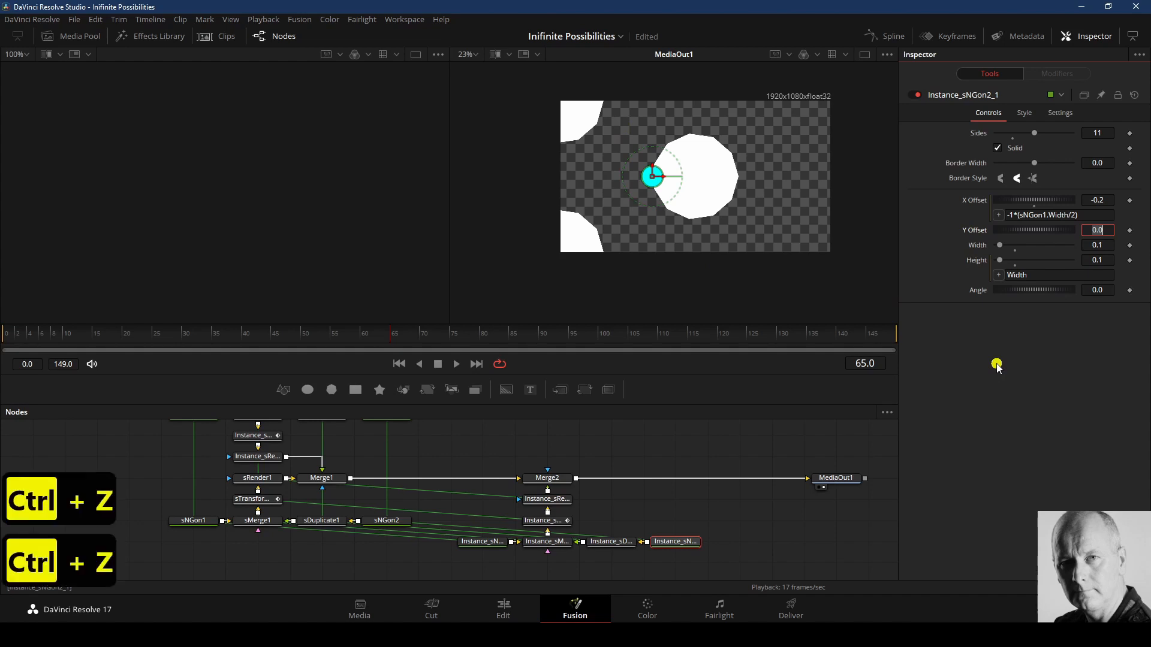
pyautogui.click(545, 500)
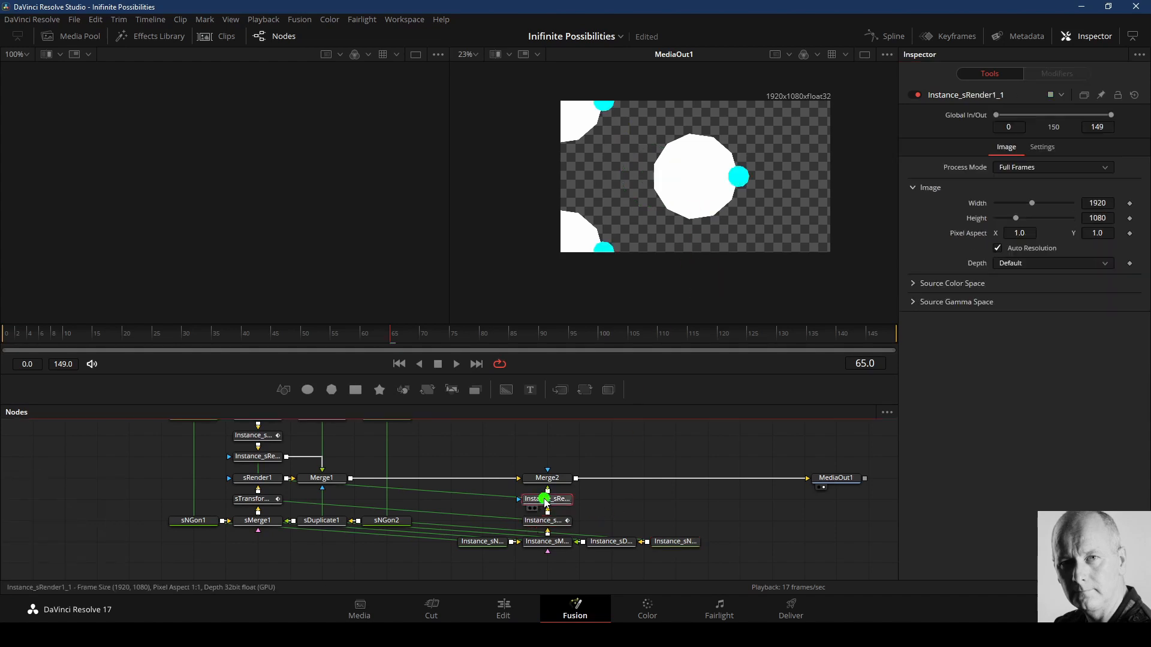
# Step: Deinstance the X Offset of Instance_sNGon2_1
pyautogui.click(678, 543)
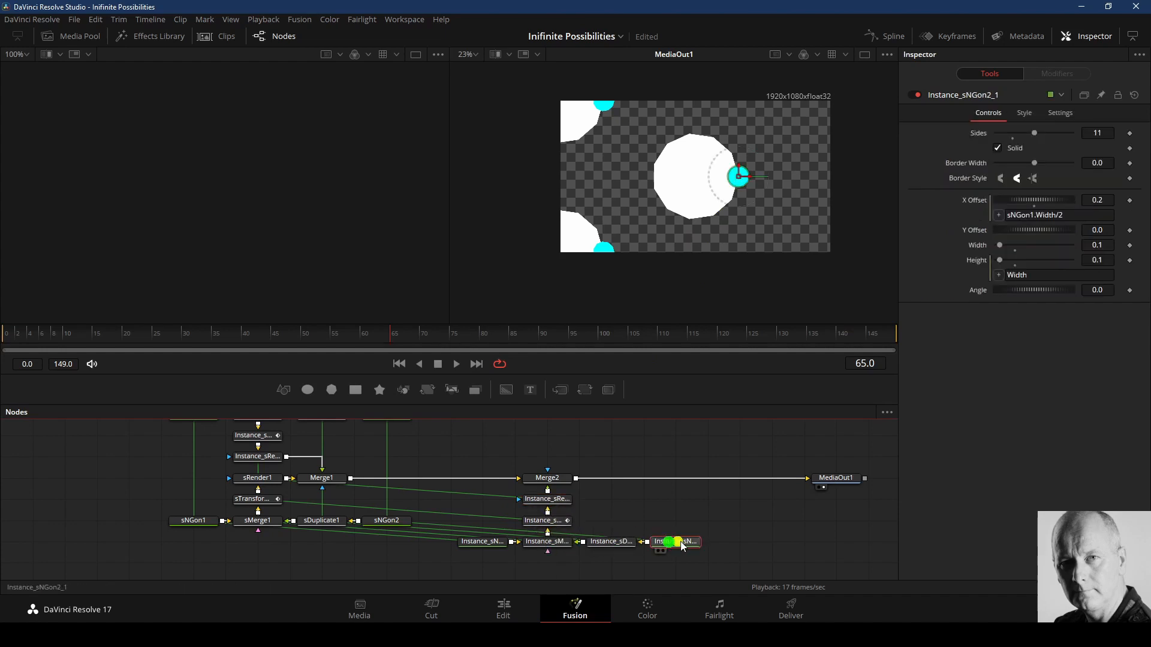
pyautogui.rightClick(976, 201)
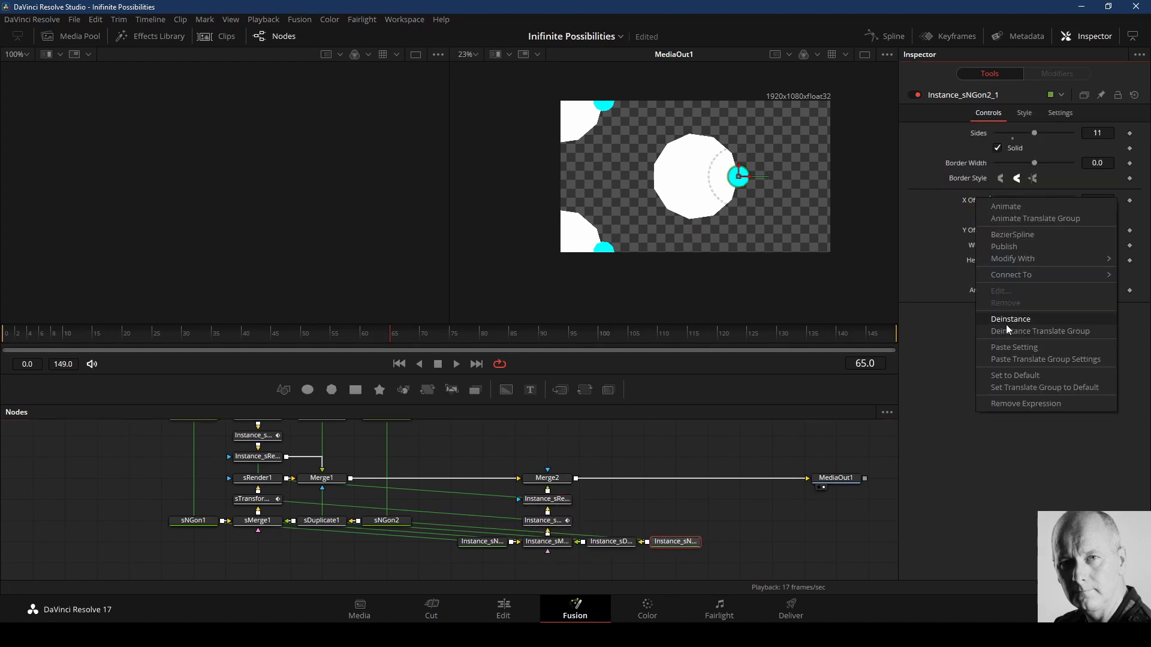
pyautogui.click(977, 421)
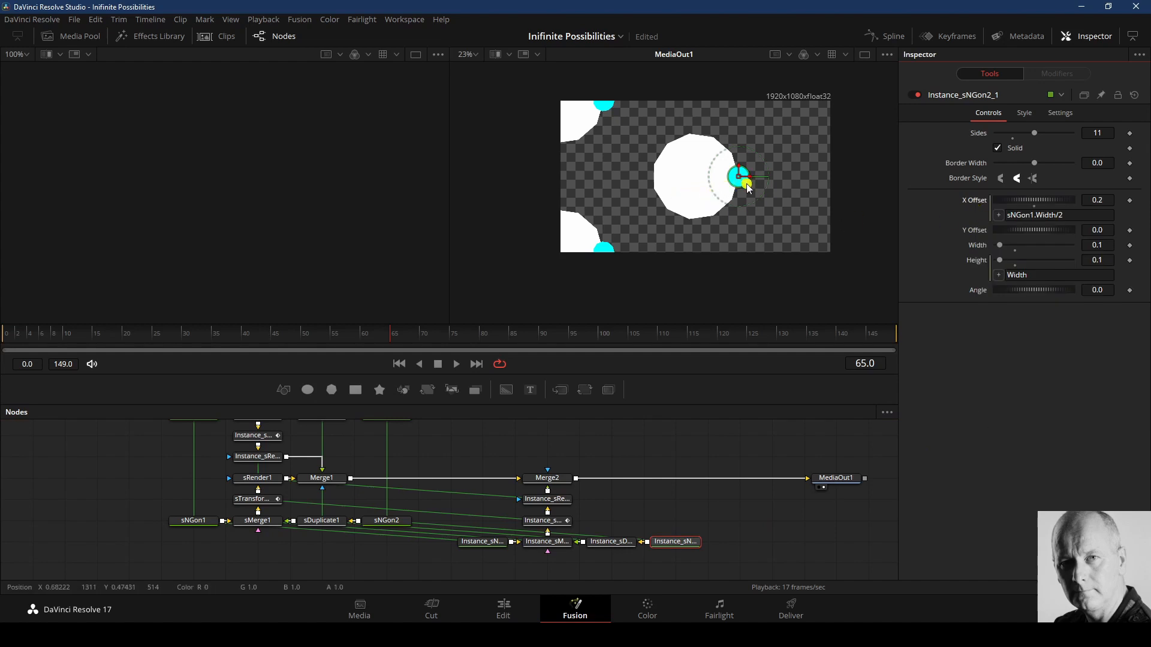
# Step: Change the deinstanced X Offset expression of Instance_sNGon2_1 to -1*(sNGon1.Width/2)
pyautogui.click(1085, 217)
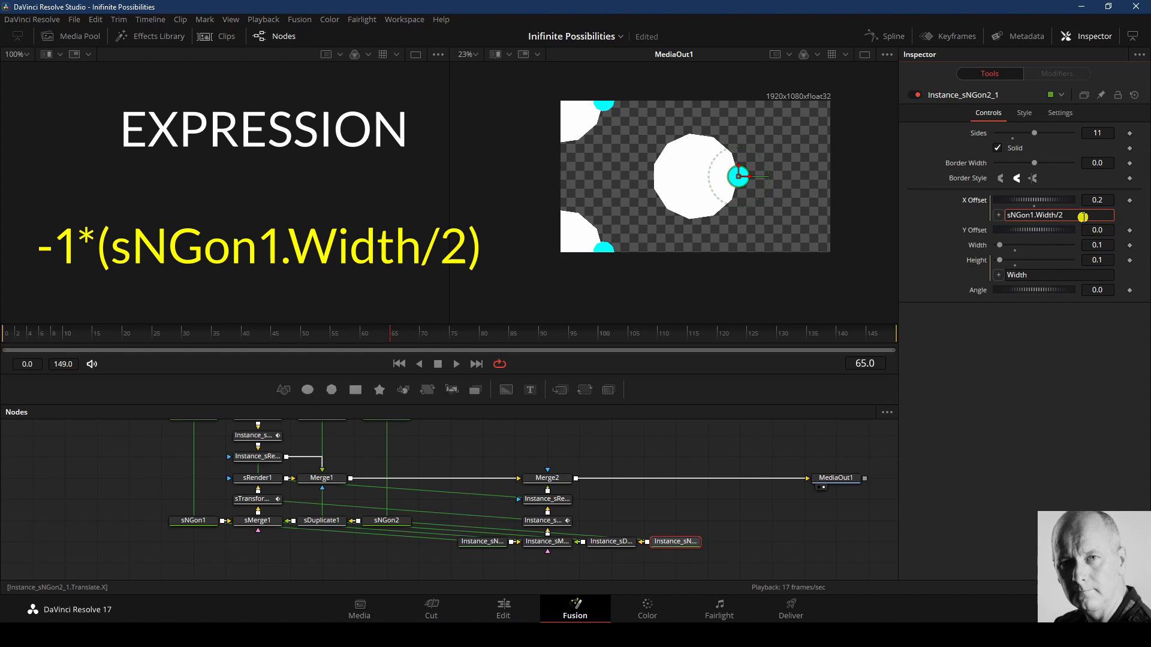
pyautogui.press('Home')
pyautogui.write('-1*(')
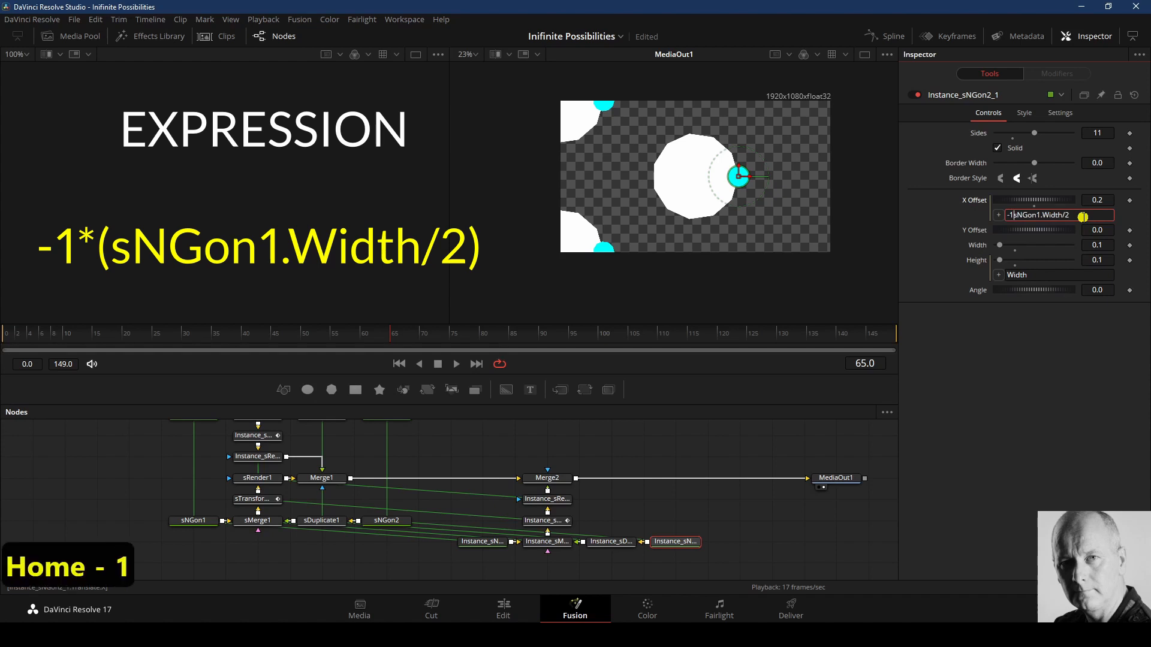
pyautogui.press('End')
pyautogui.write(')')
pyautogui.click(1022, 391)
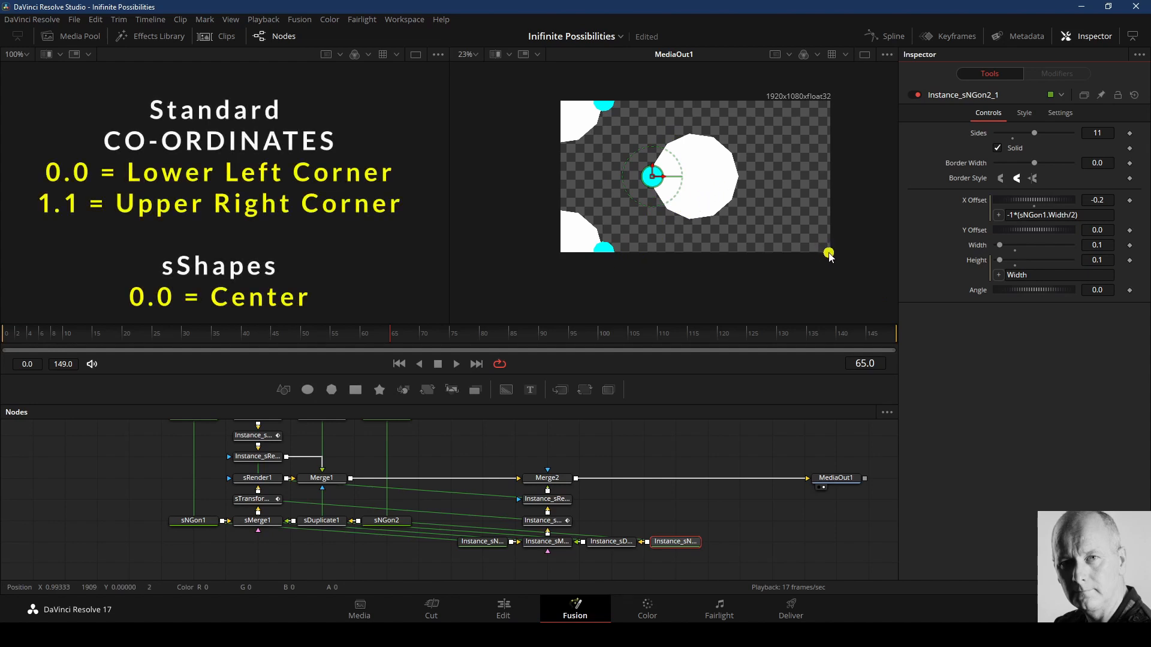
# Step: Set the X Offset of Instance_sTransform1_1 to 0.5 to place the shape on the frame's right edge
pyautogui.click(546, 521)
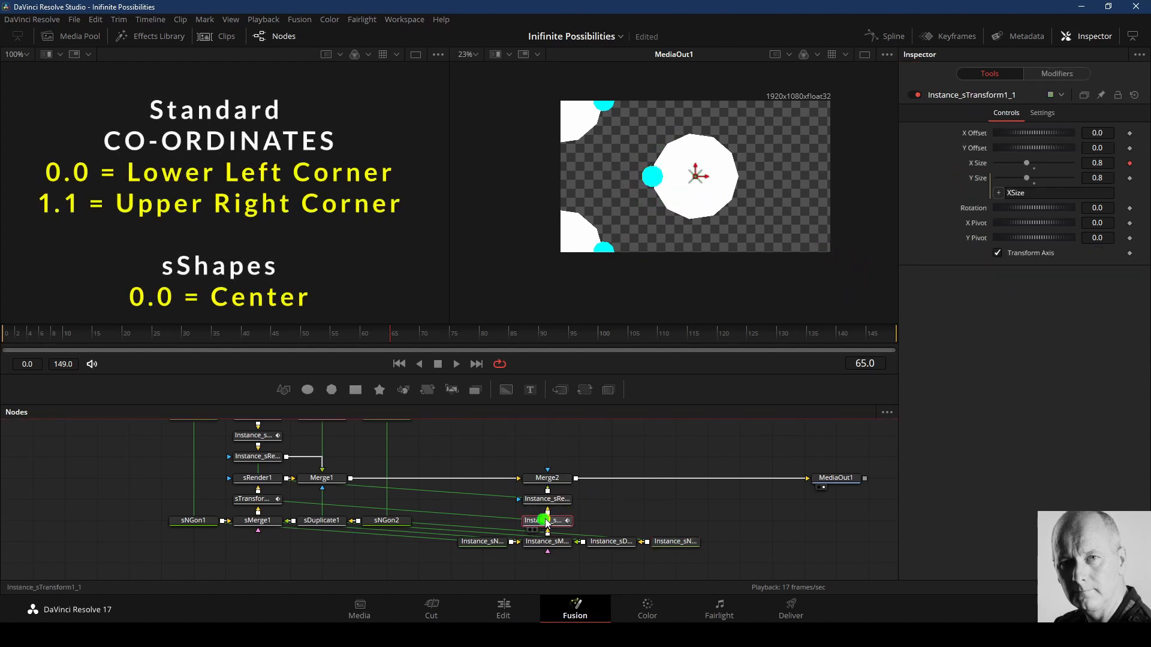
pyautogui.rightClick(977, 136)
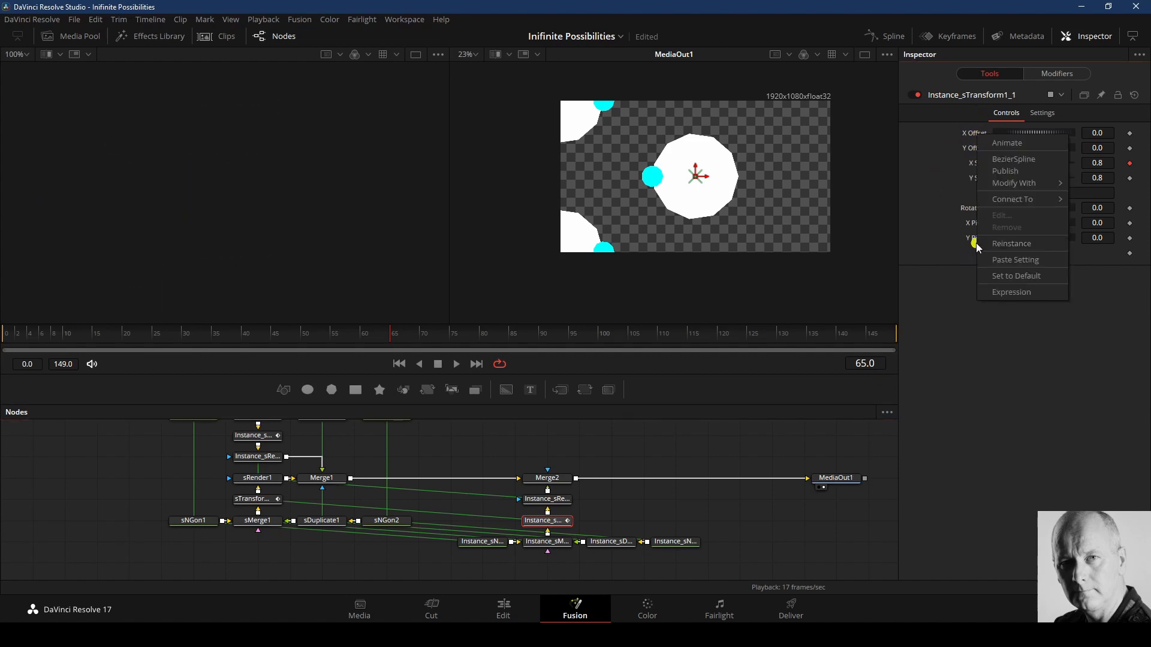
pyautogui.click(940, 360)
pyautogui.rightClick(973, 147)
pyautogui.click(1043, 139)
pyautogui.doubleClick(1106, 134)
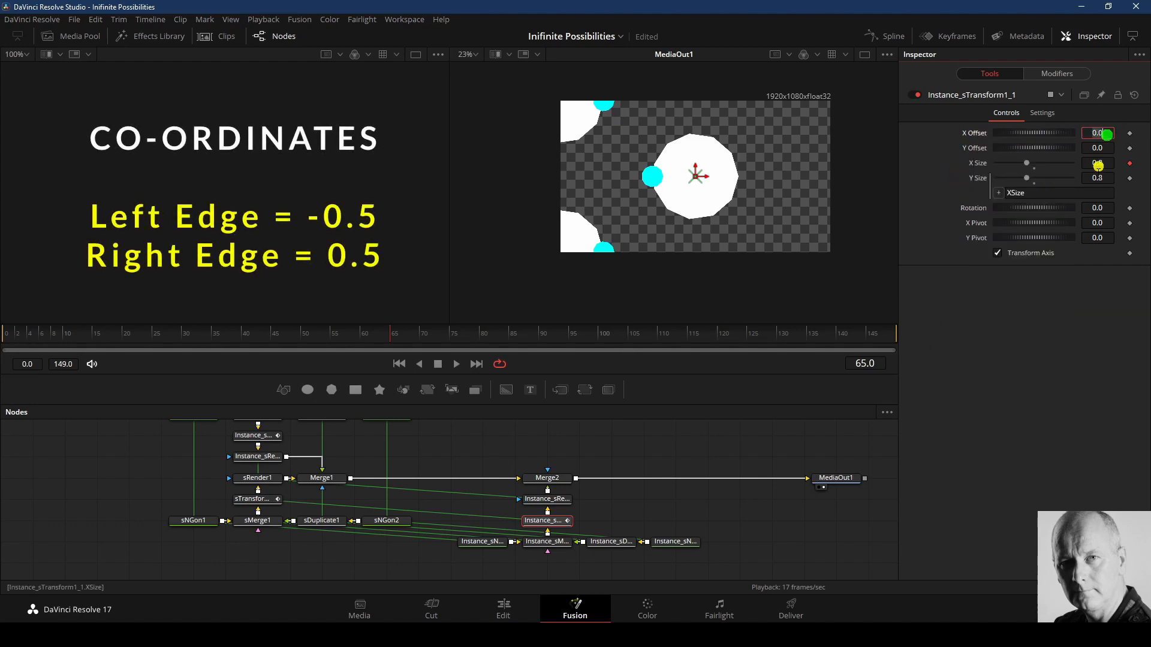
pyautogui.write('.5')
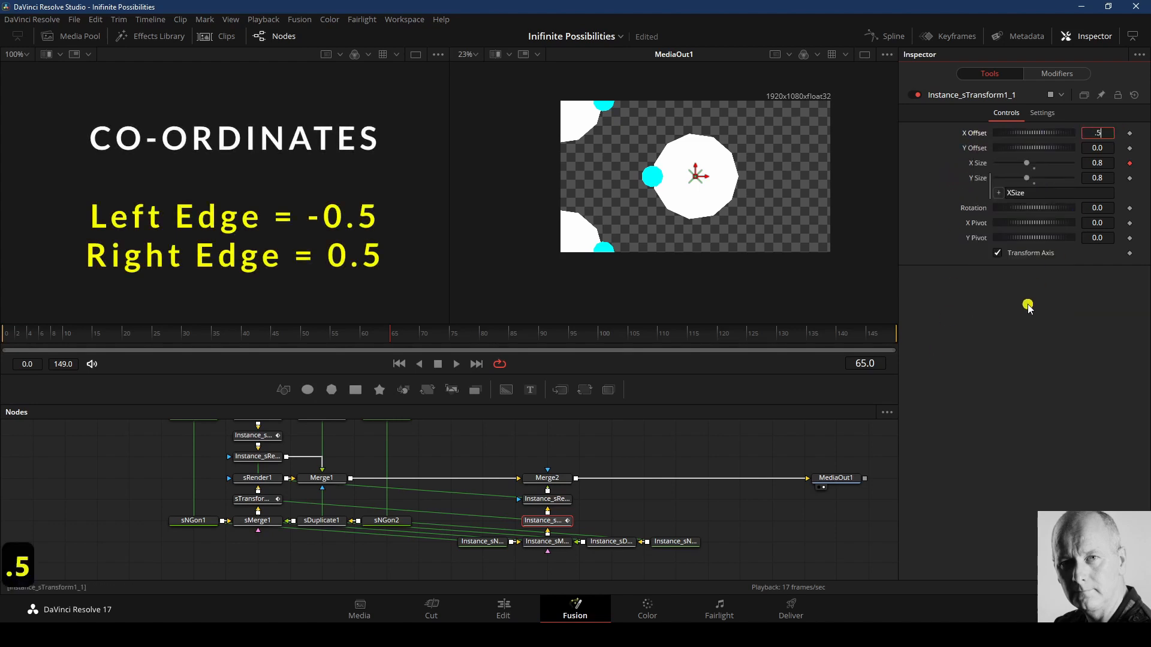
pyautogui.press('Return')
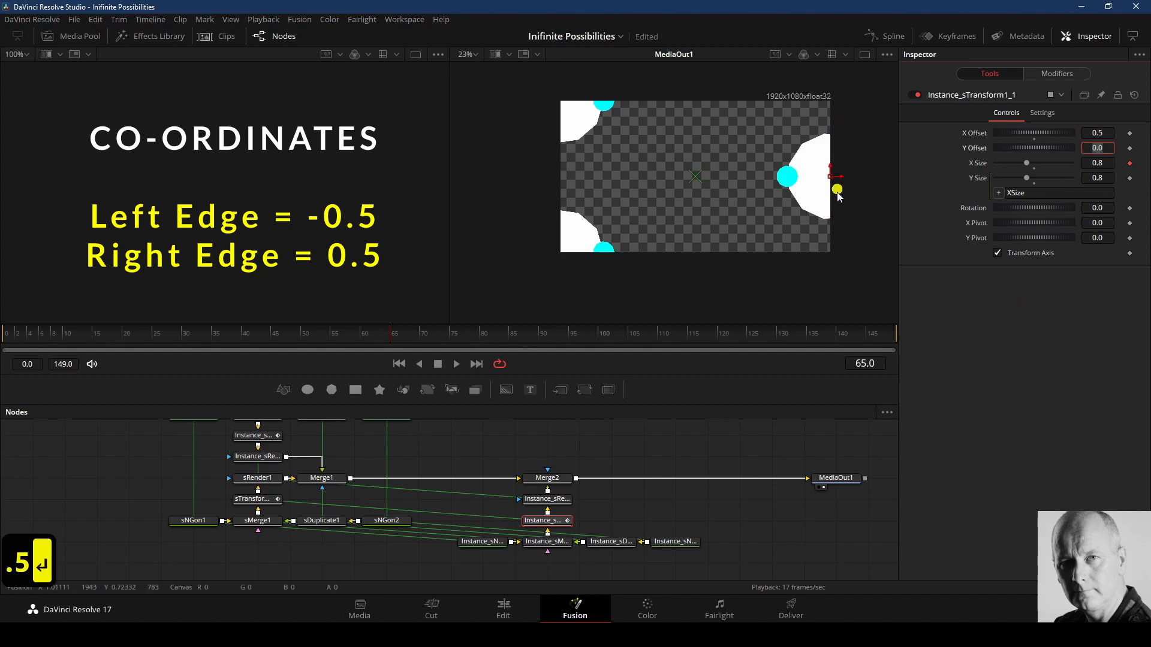
# Step: Add an expression to the Y Offset of Instance_sTransform1_1, link it to X Offset and complete it as XOffset/1.77777
pyautogui.rightClick(981, 150)
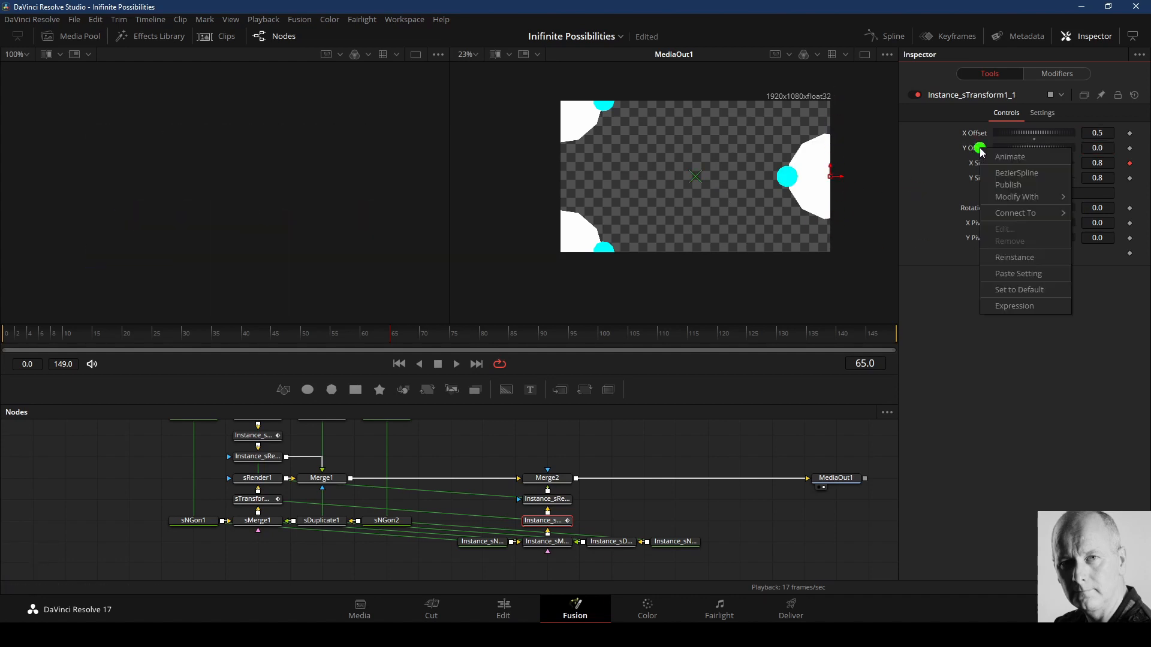
pyautogui.click(1019, 306)
pyautogui.moveTo(1000, 165); pyautogui.dragTo(978, 136)
pyautogui.click(1053, 164)
pyautogui.write('/1.77777')
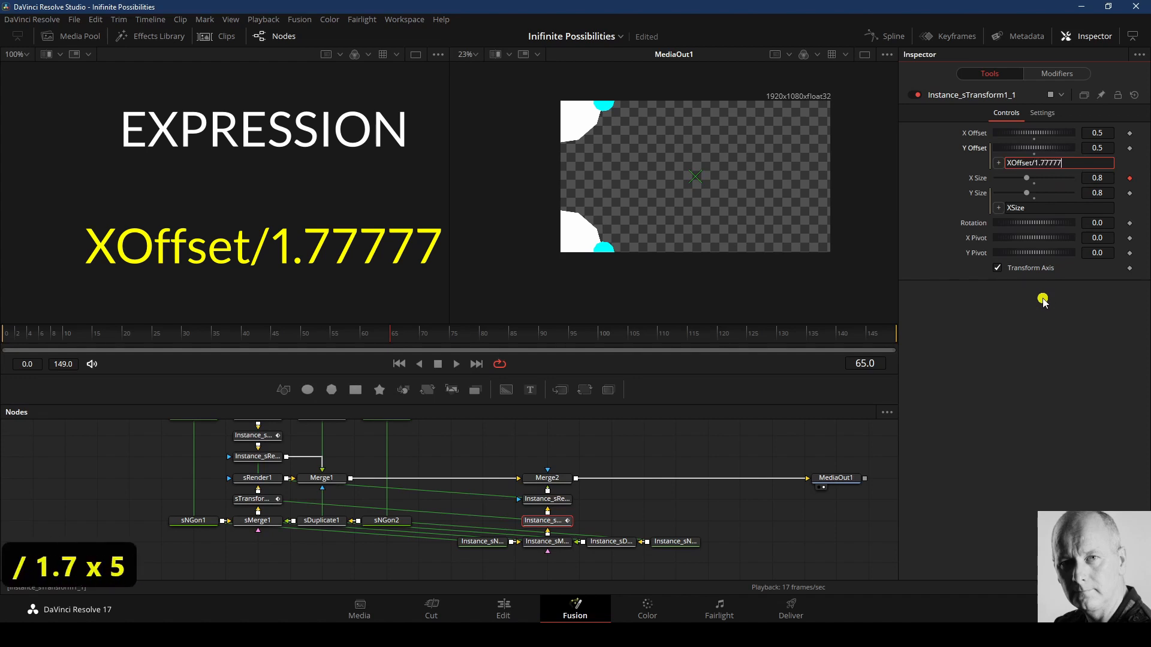
pyautogui.press('Tab')
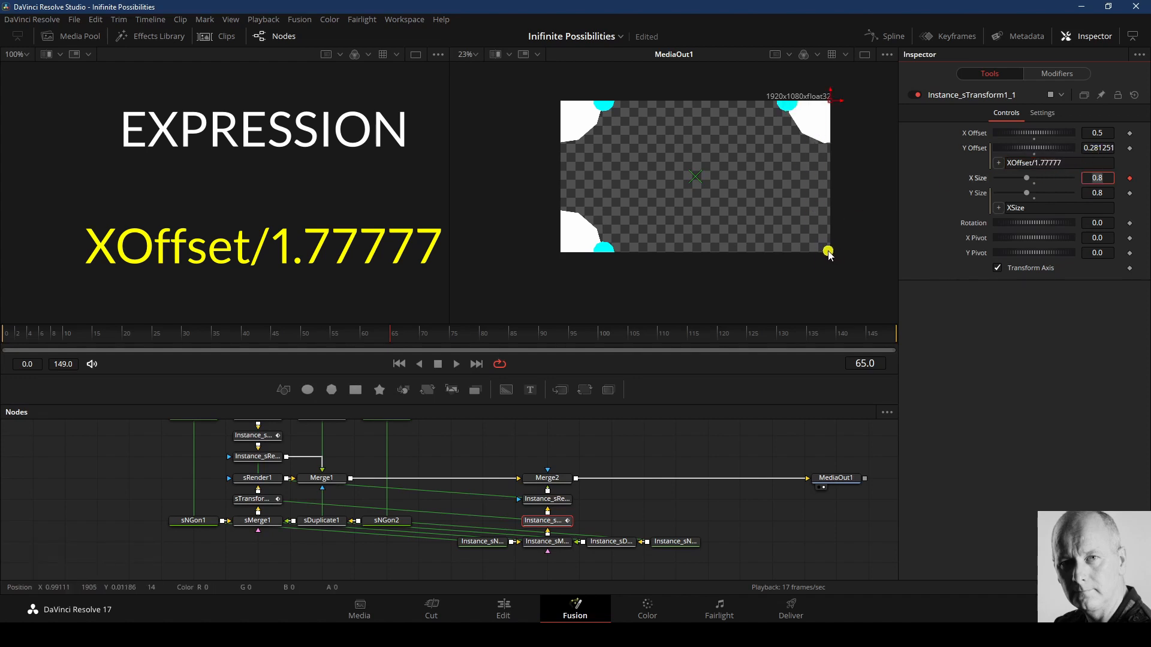
# Step: Change the Y Offset expression of Instance_sTransform1_1 to -1*(XOffset/1.77777)
pyautogui.click(1080, 166)
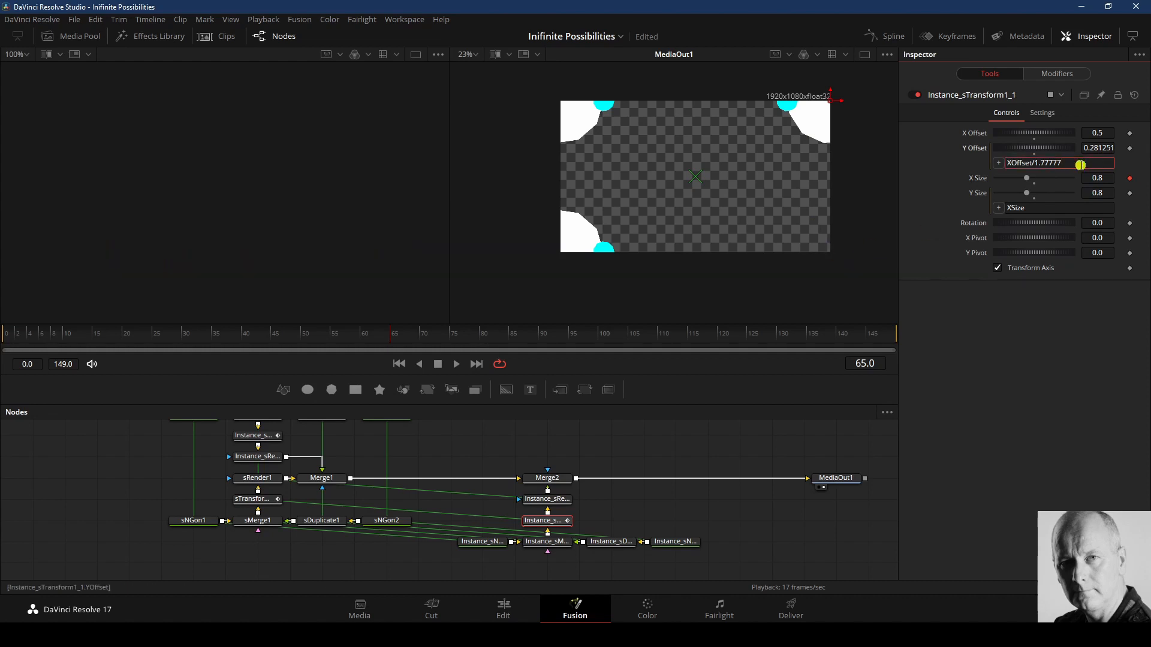
pyautogui.press('Home')
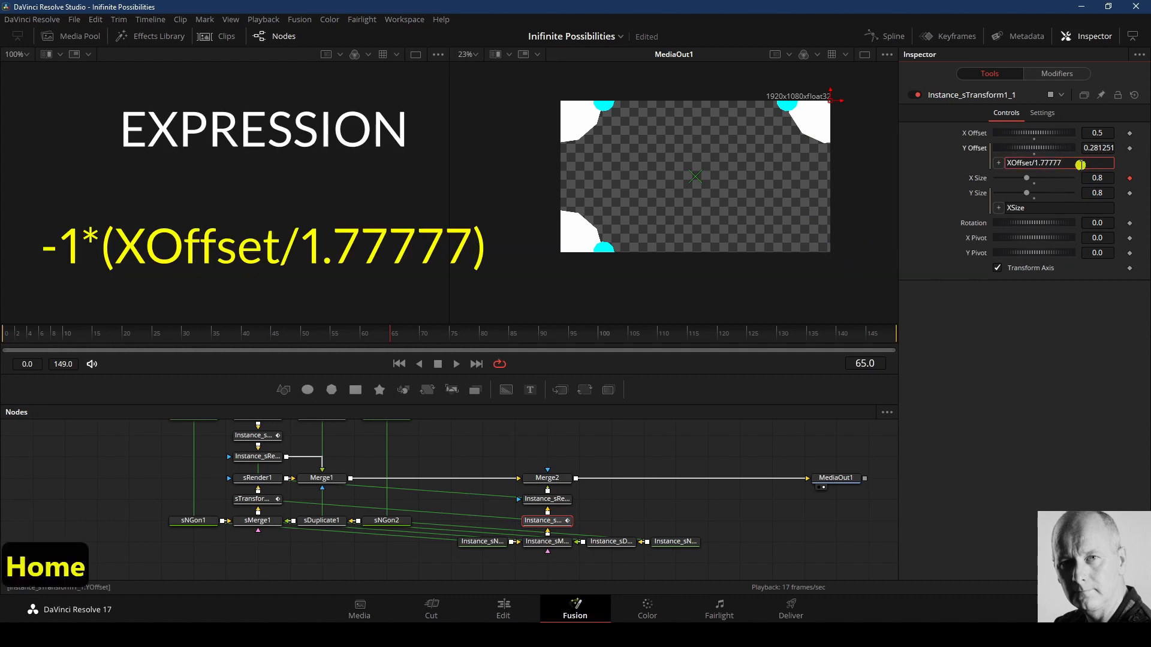
pyautogui.write('-1*(')
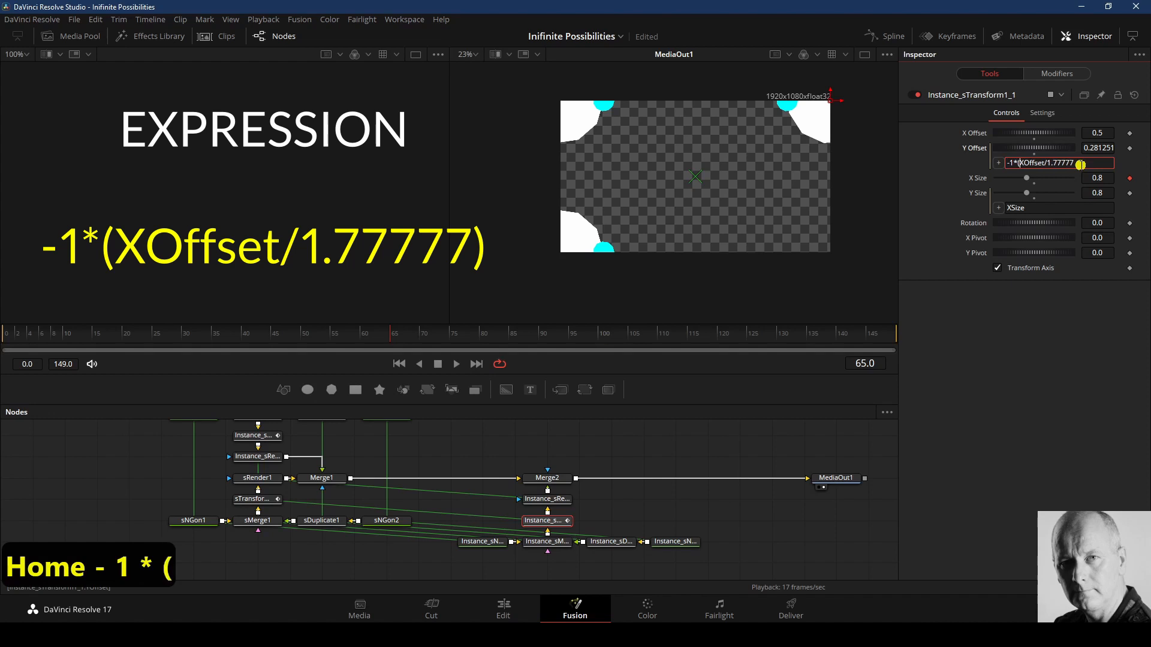
pyautogui.press('End')
pyautogui.write(')')
pyautogui.press('Return')
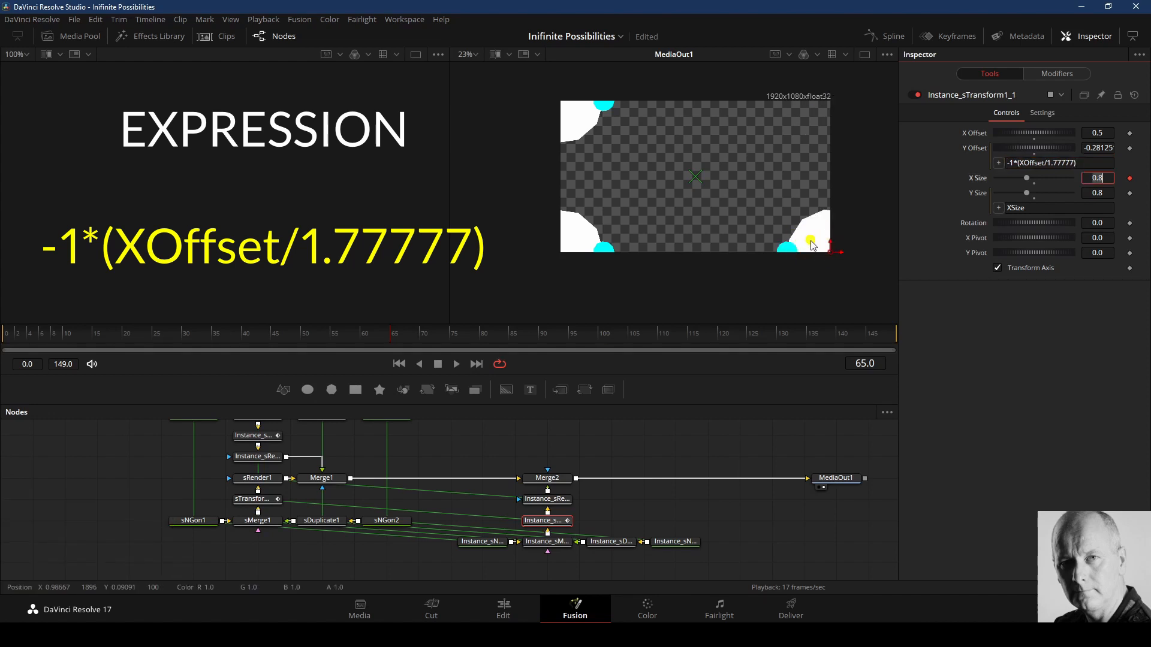
pyautogui.scroll(1, 702, 513)
pyautogui.scroll(-1, 702, 513)
pyautogui.moveTo(714, 561); pyautogui.dragTo(545, 480)
pyautogui.click(765, 511)
pyautogui.scroll(1, 766, 511)
pyautogui.click(764, 464)
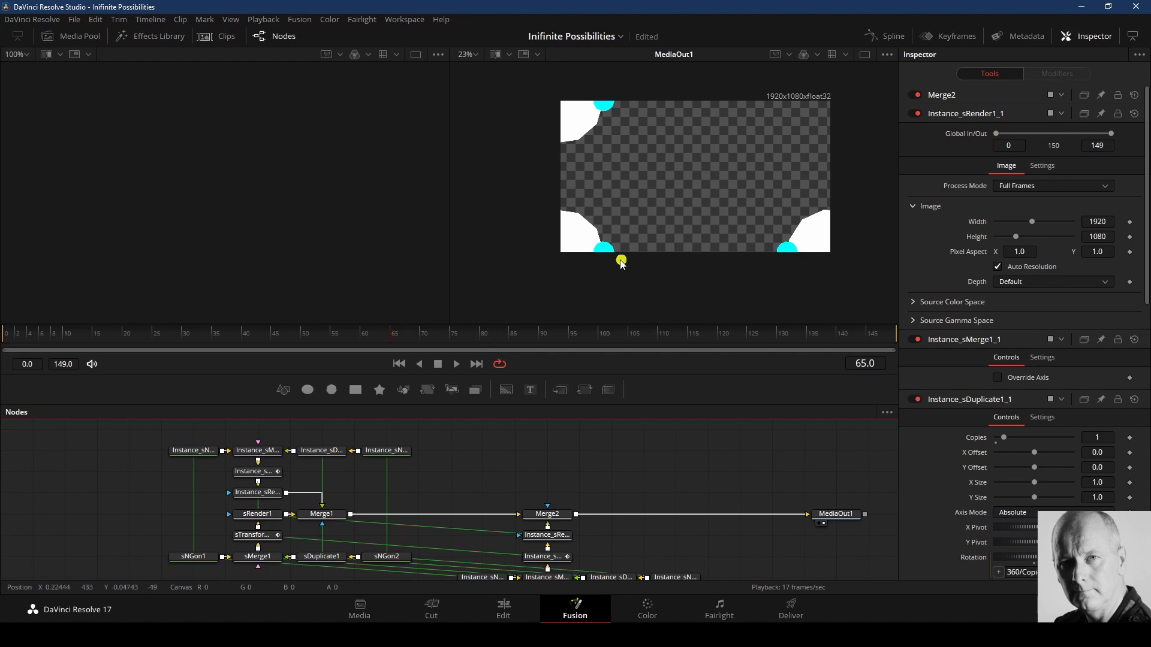
pyautogui.scroll(-2, 649, 496)
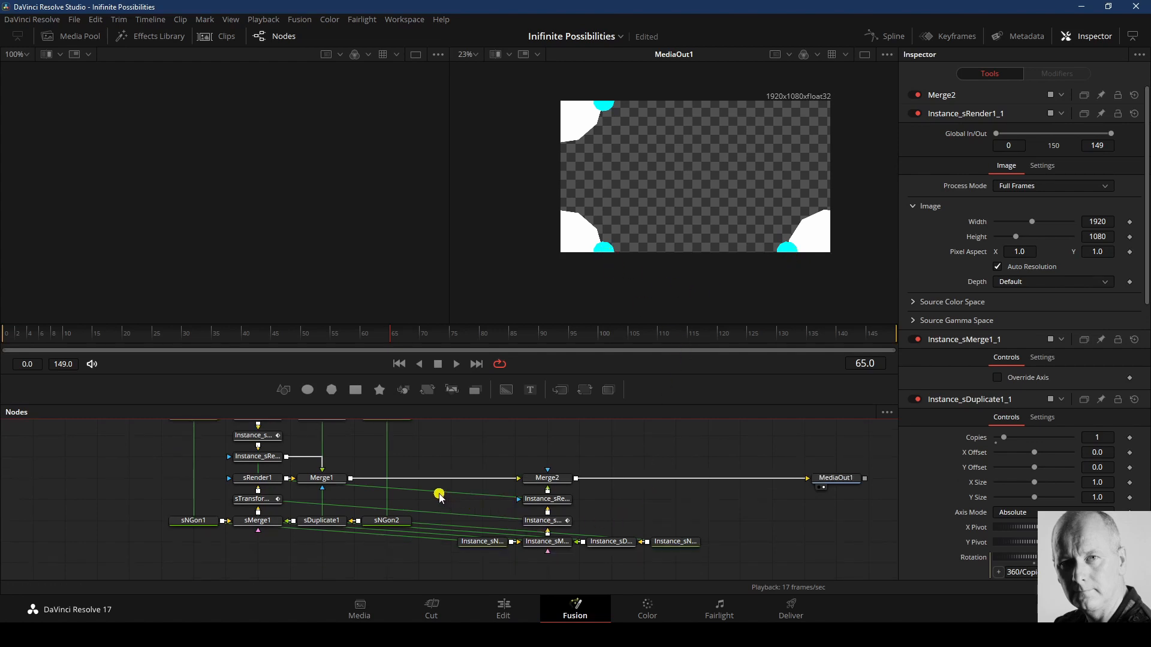
# Step: Copy the six instanced nodes feeding Merge2, paste them as instances and place the new group above Merge2
pyautogui.moveTo(441, 487); pyautogui.dragTo(698, 562)
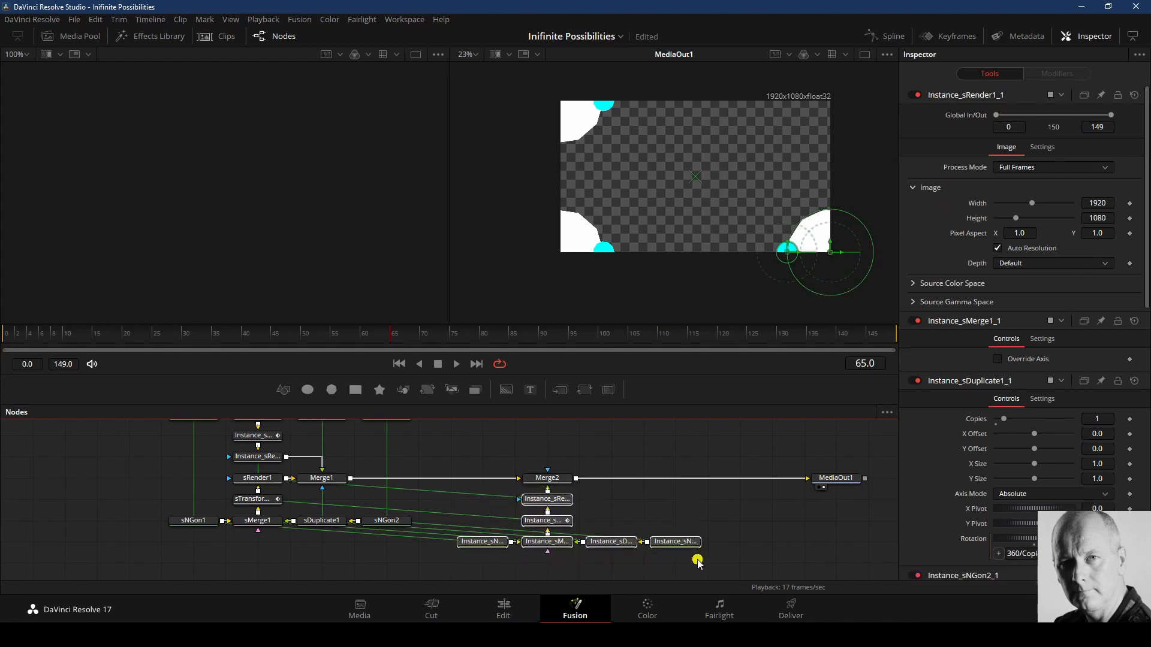
pyautogui.hotkey('ctrl', 'c')
pyautogui.scroll(4, 598, 488)
pyautogui.click(564, 467)
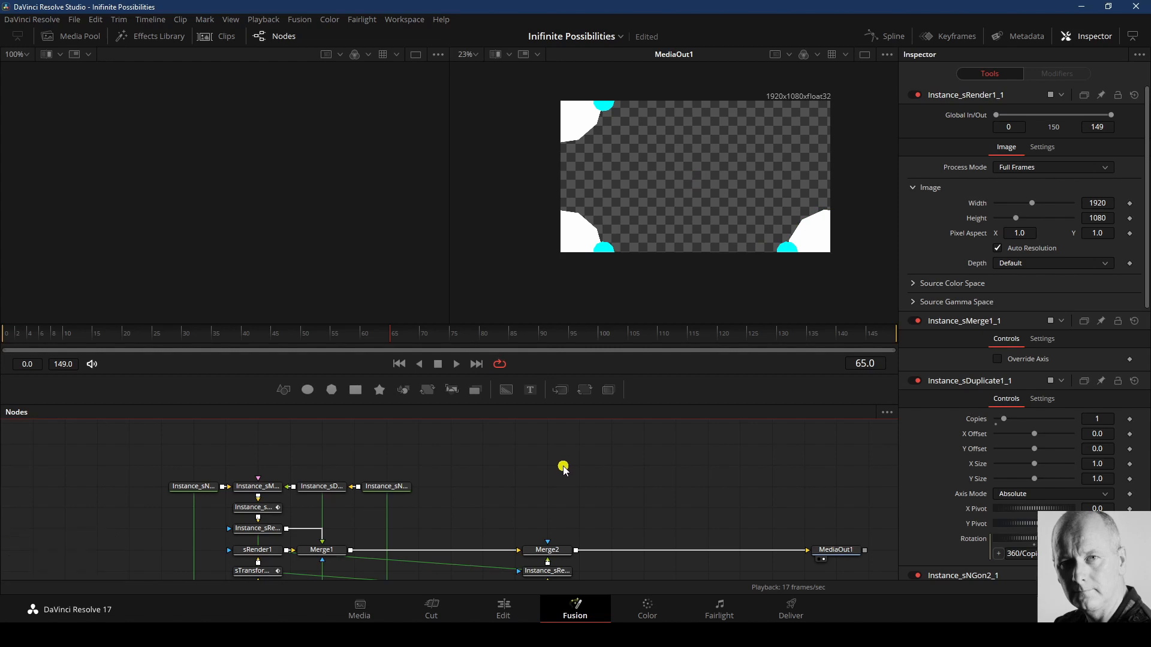
pyautogui.hotkey('ctrl', 'shift', 'v')
pyautogui.moveTo(744, 480); pyautogui.dragTo(693, 485)
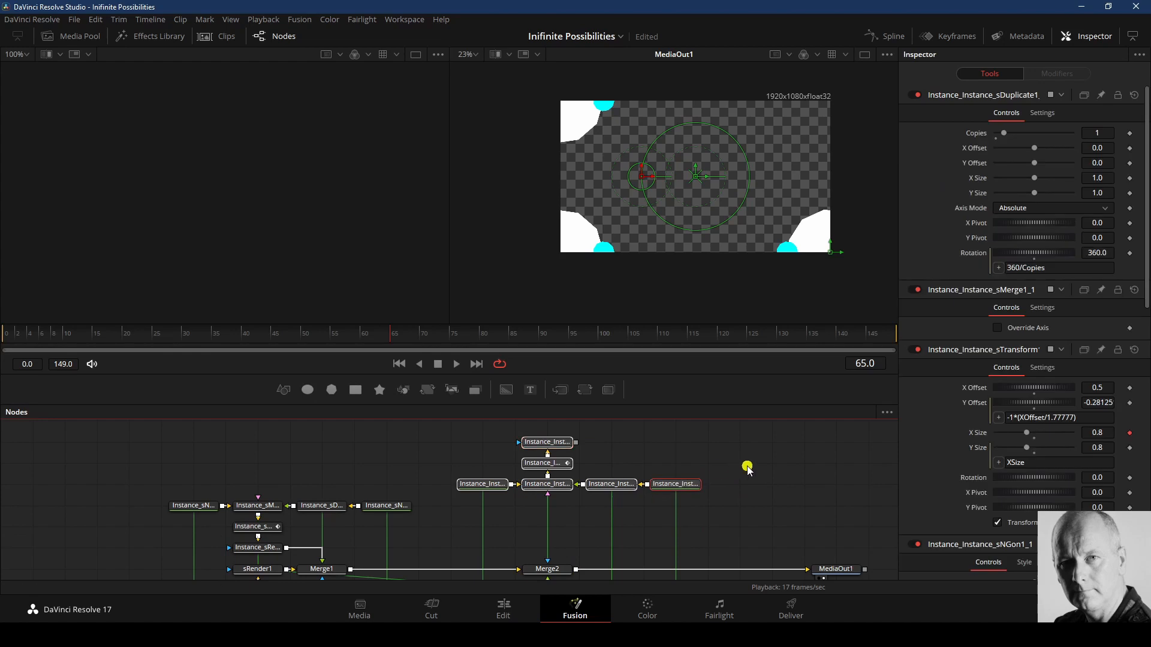
# Step: Merge the pasted render node's output with Merge2's output and align the pasted nodes compactly above the new Merge node
pyautogui.scroll(-2, 746, 467)
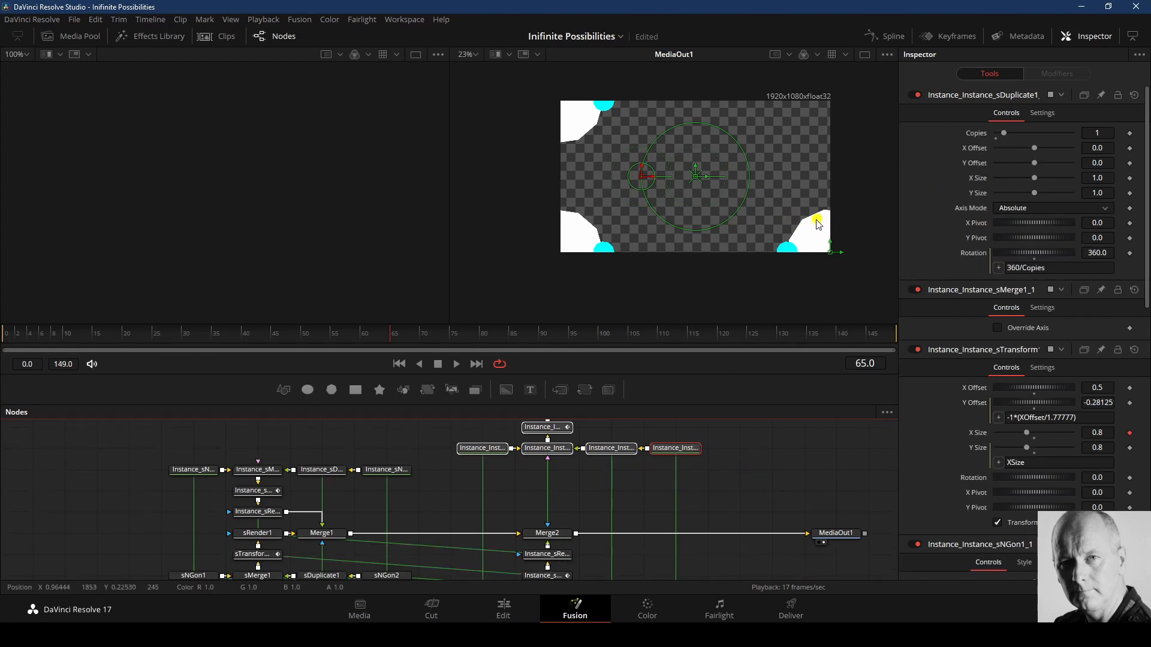
pyautogui.moveTo(576, 491); pyautogui.dragTo(576, 537)
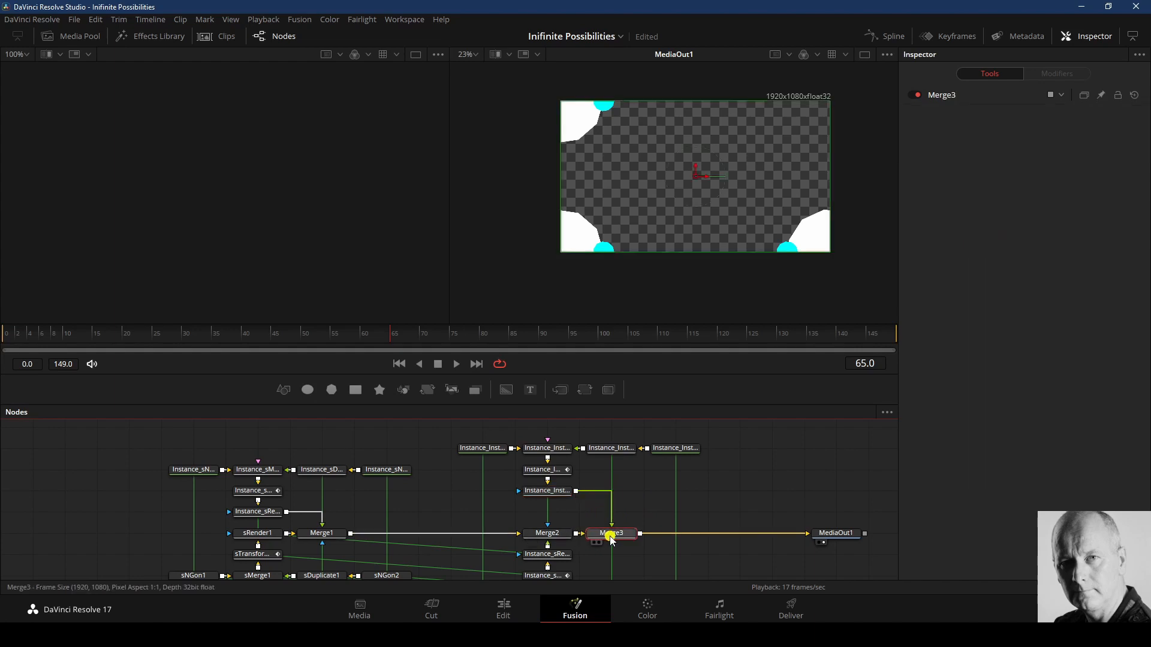
pyautogui.moveTo(470, 444); pyautogui.dragTo(694, 496)
pyautogui.moveTo(561, 491); pyautogui.dragTo(616, 503)
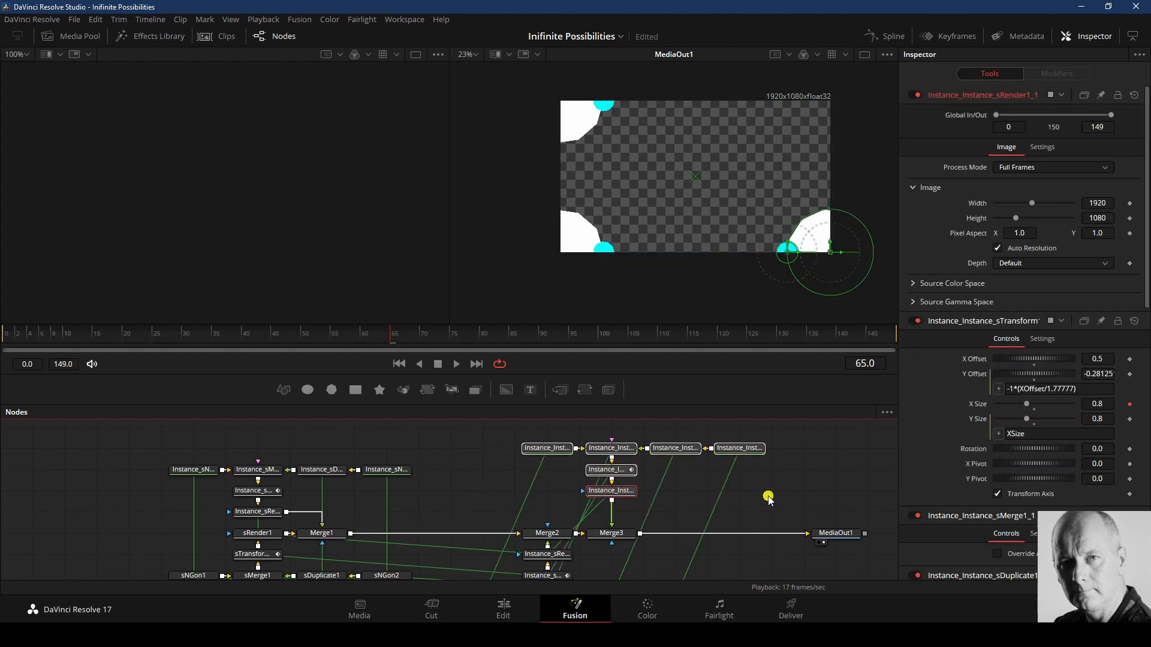
pyautogui.click(790, 497)
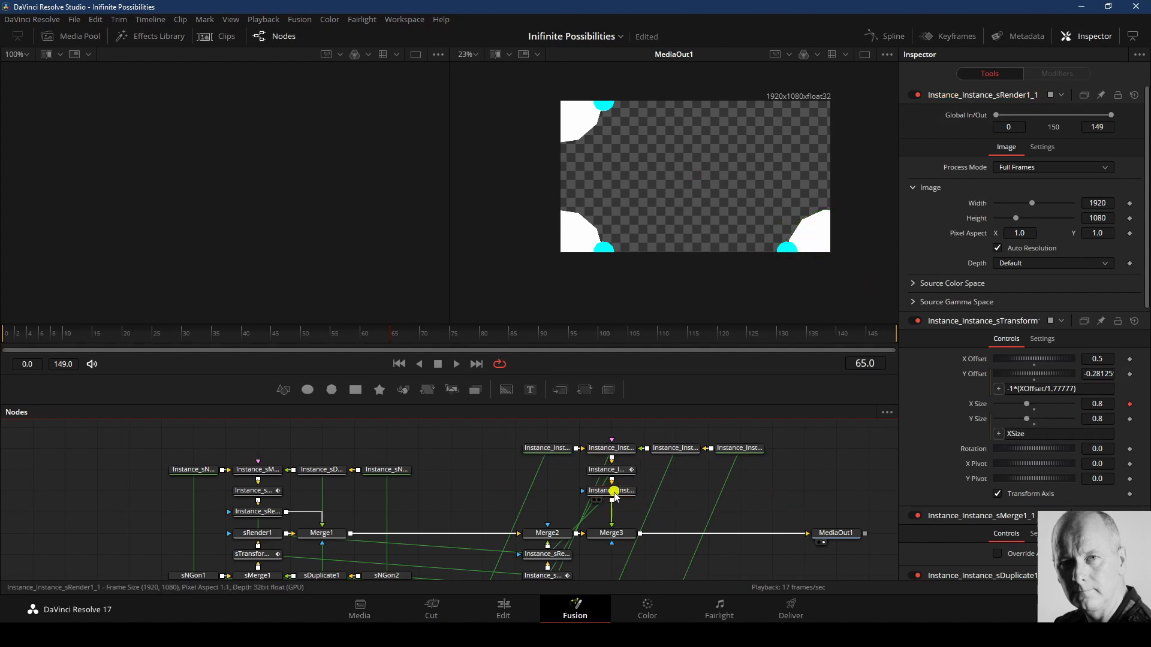
pyautogui.moveTo(615, 498); pyautogui.dragTo(614, 514)
pyautogui.moveTo(617, 477); pyautogui.dragTo(617, 493)
pyautogui.moveTo(519, 437); pyautogui.dragTo(750, 469)
pyautogui.click(789, 480)
# Step: Deinstance the Y Offset of Instance_Instance_sTransform1_1
pyautogui.click(610, 495)
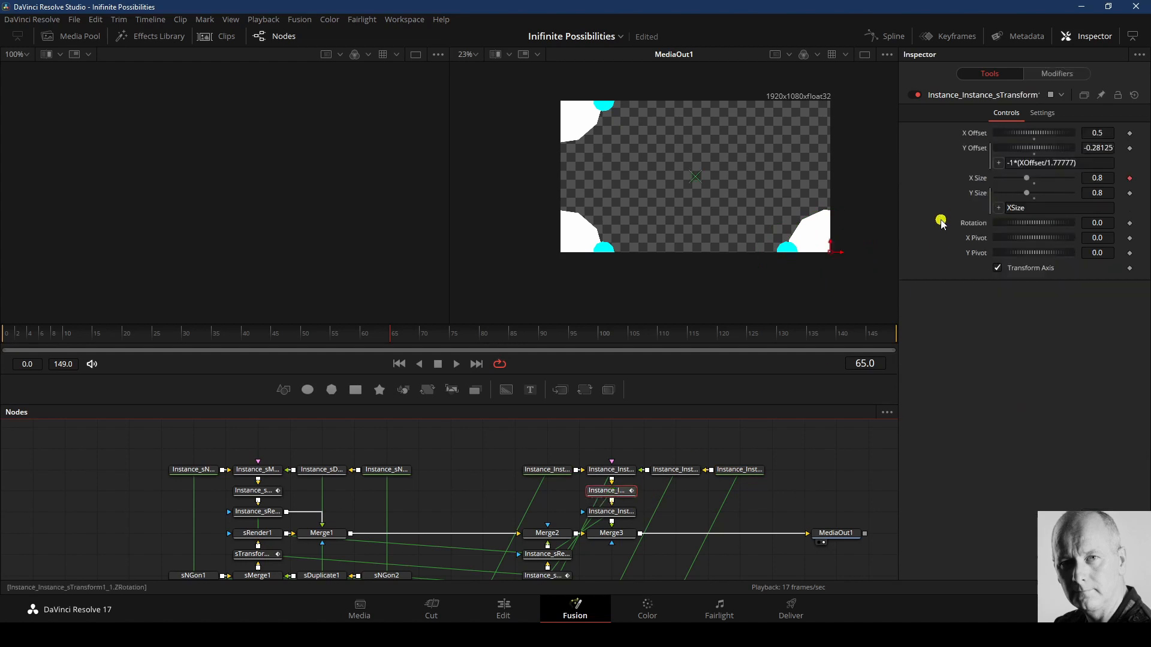
pyautogui.rightClick(973, 150)
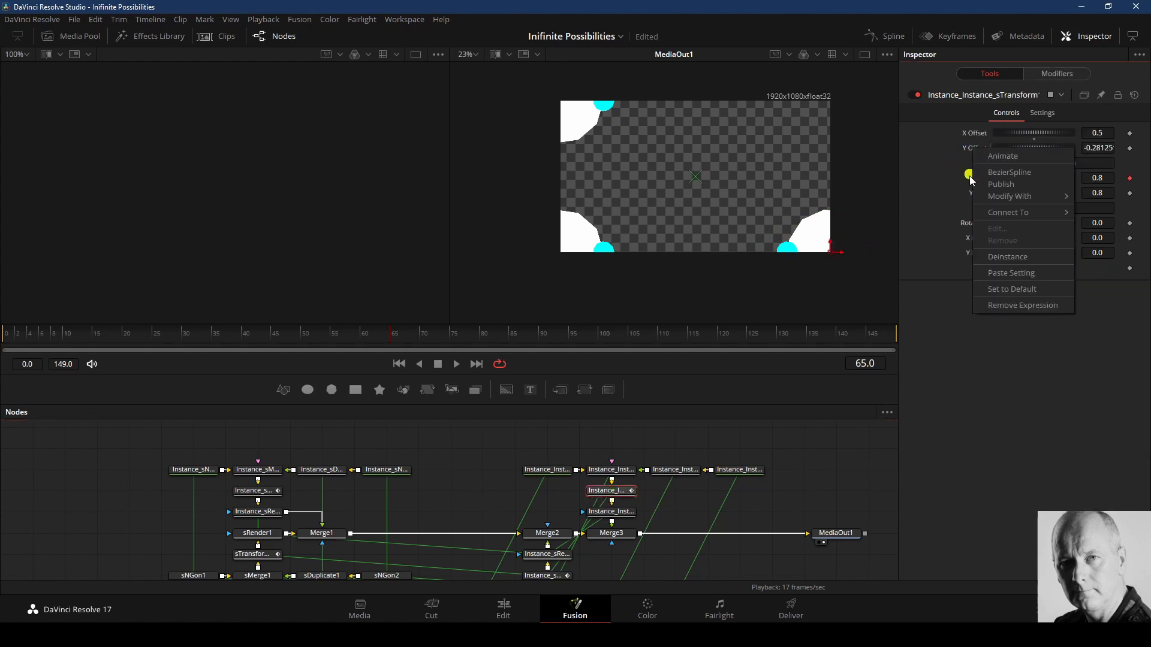
pyautogui.click(1008, 256)
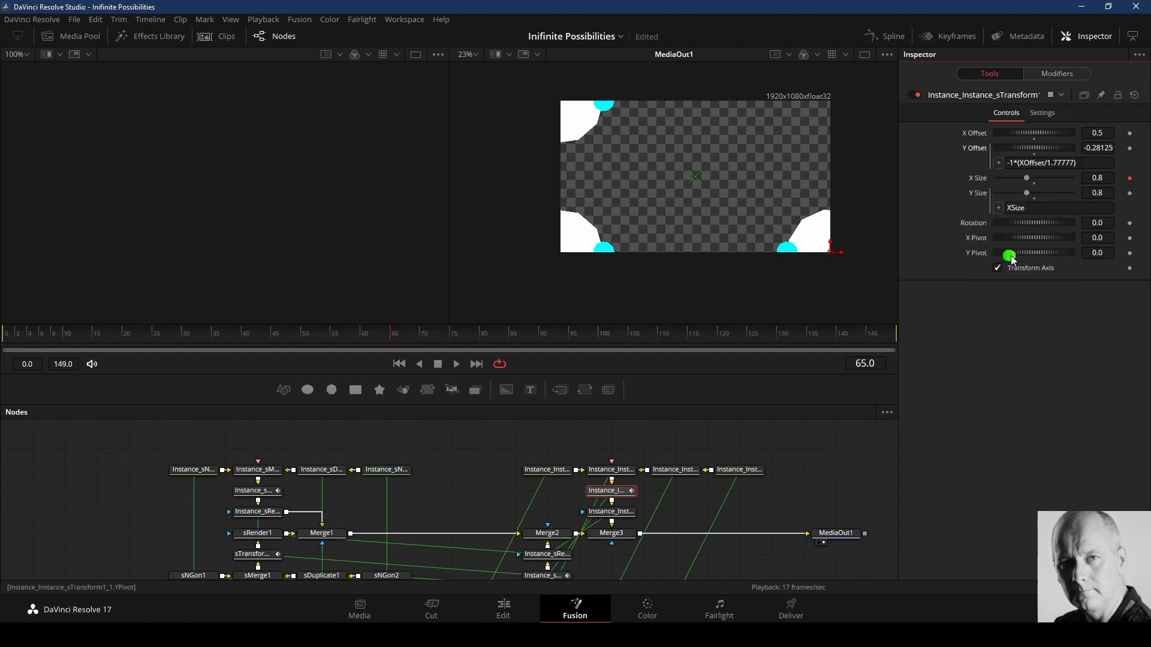
# Step: Change the deinstanced Y Offset expression of Instance_Instance_sTransform1_1 to XOffset/1.77777
pyautogui.click(1087, 162)
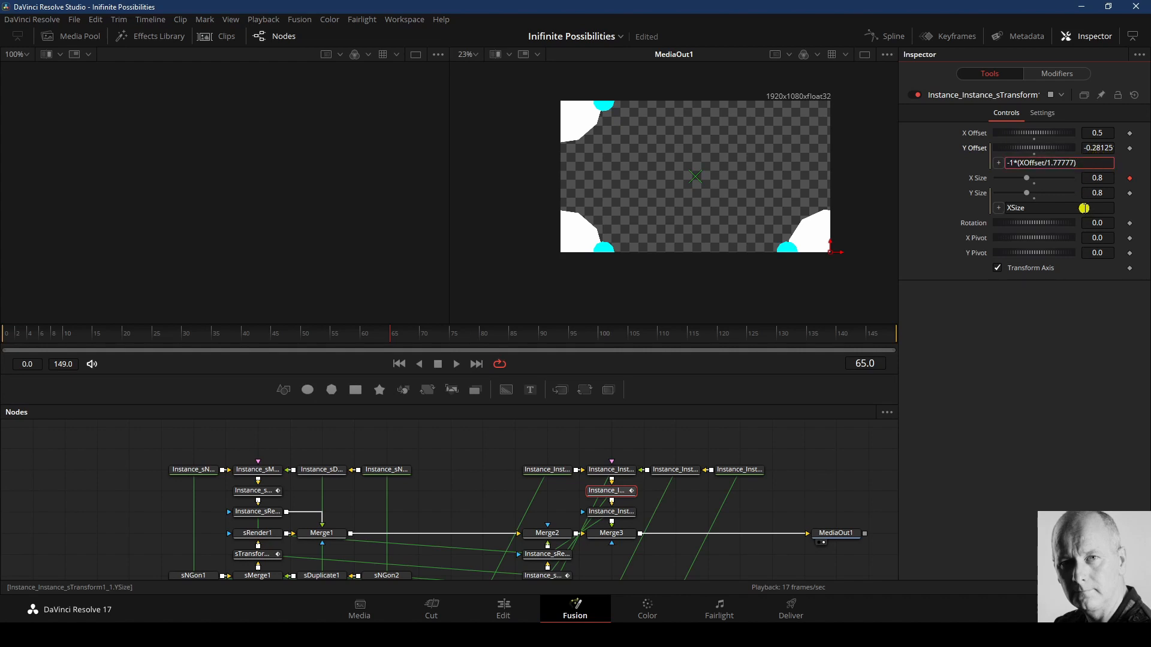
pyautogui.press('BackSpace')
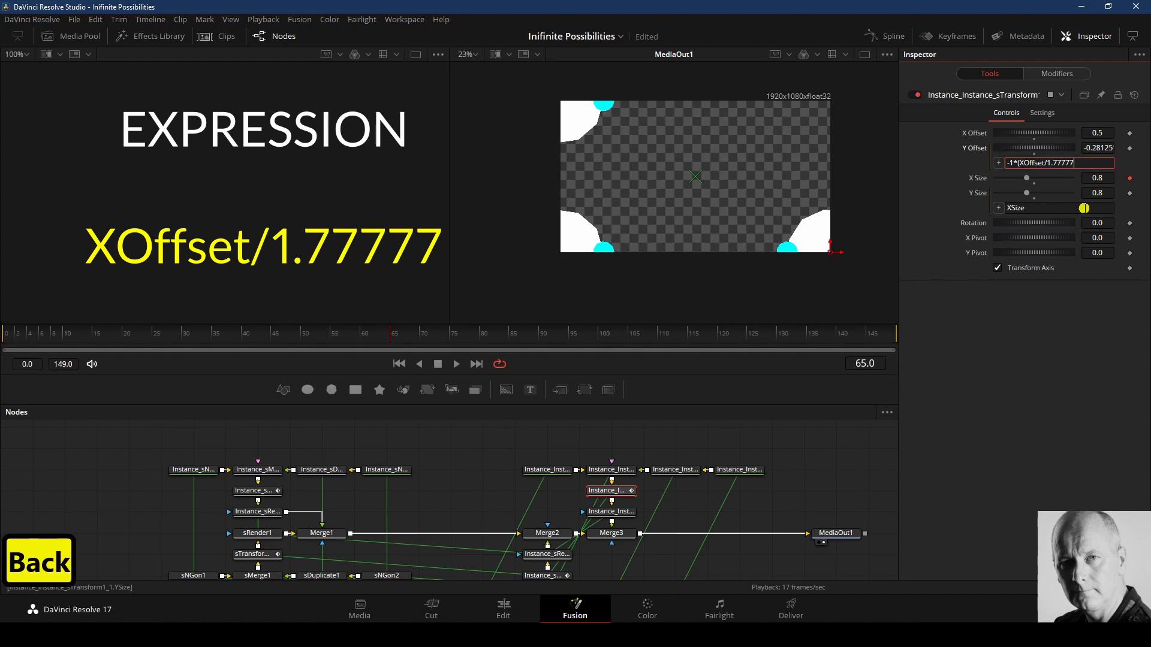
pyautogui.press('Home')
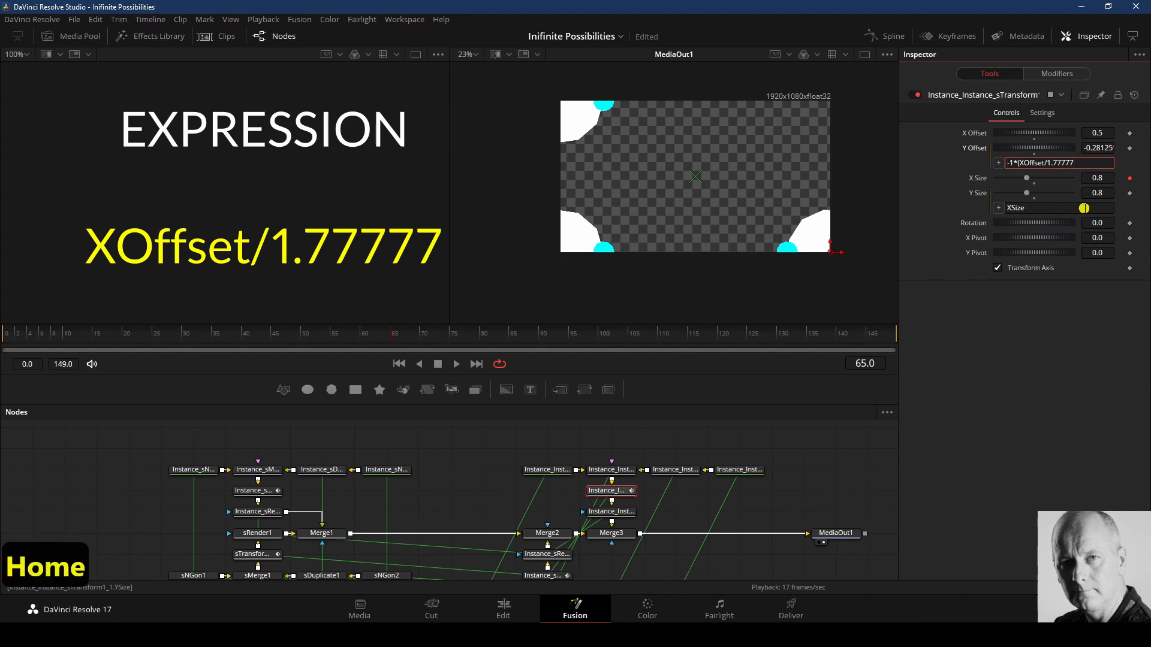
pyautogui.press('Delete')
pyautogui.press('Delete')
pyautogui.press('Delete')
pyautogui.press('Delete')
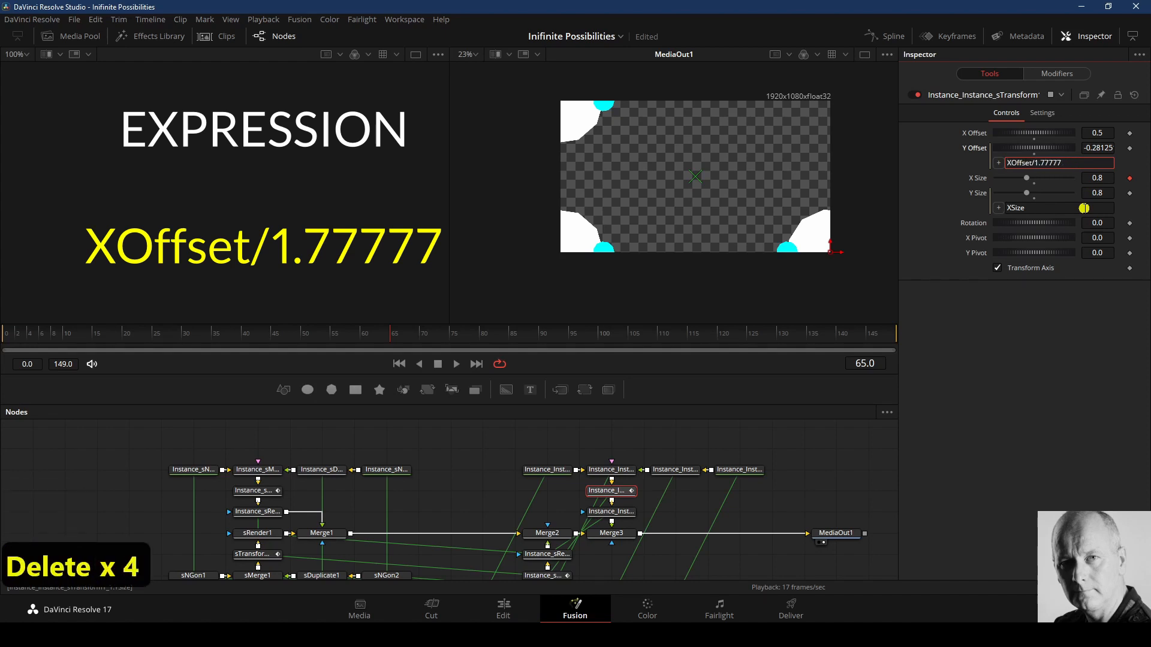
pyautogui.press('Return')
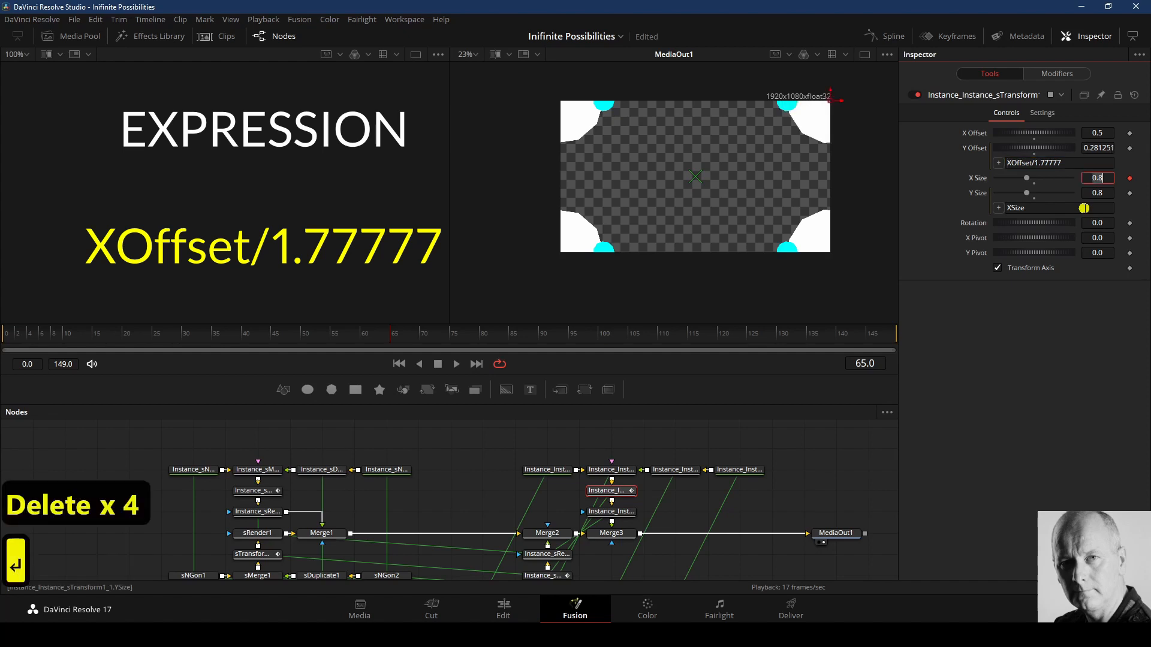
# Step: Play the composition from the start to check the animation in all four corners, and stop playback
pyautogui.click(399, 365)
pyautogui.click(439, 367)
pyautogui.click(455, 363)
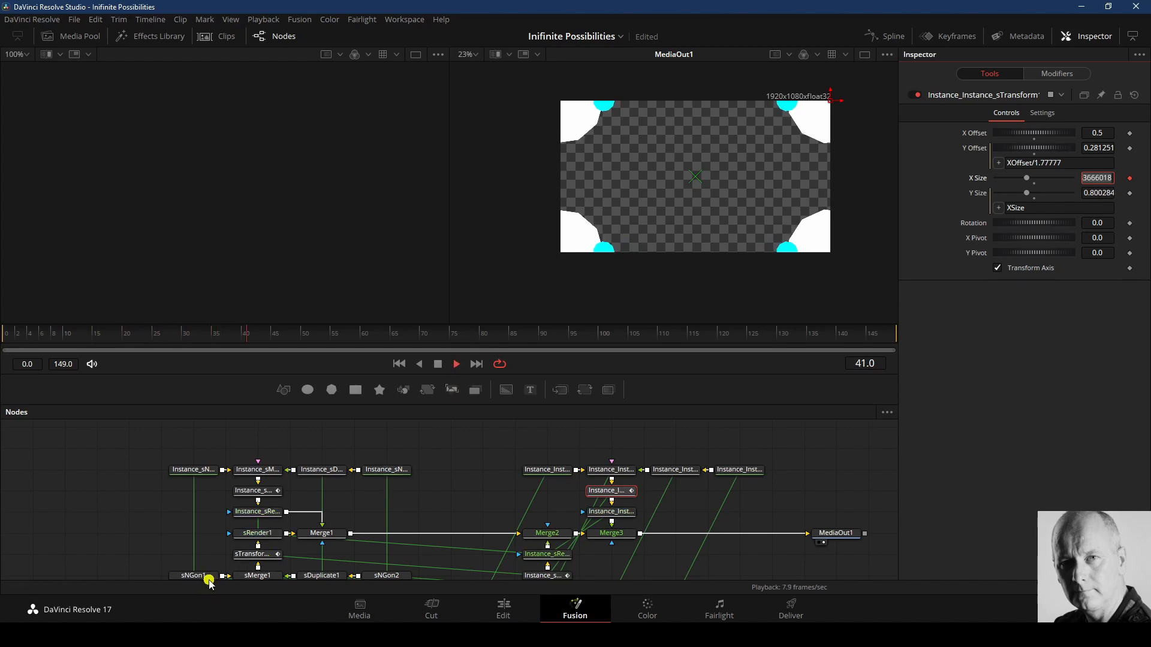
pyautogui.scroll(-2, 346, 483)
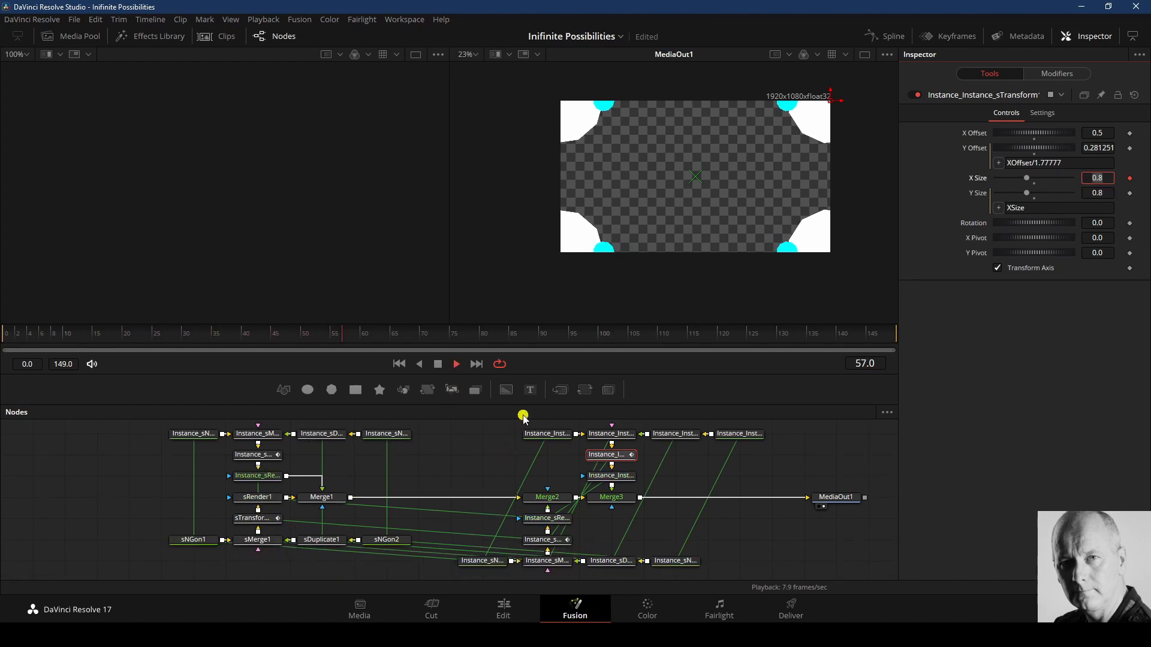
pyautogui.click(437, 362)
# Step: Turn off Solid on sNGon1, set its Border Width to 0.006 and replay the composition from the start
pyautogui.click(195, 540)
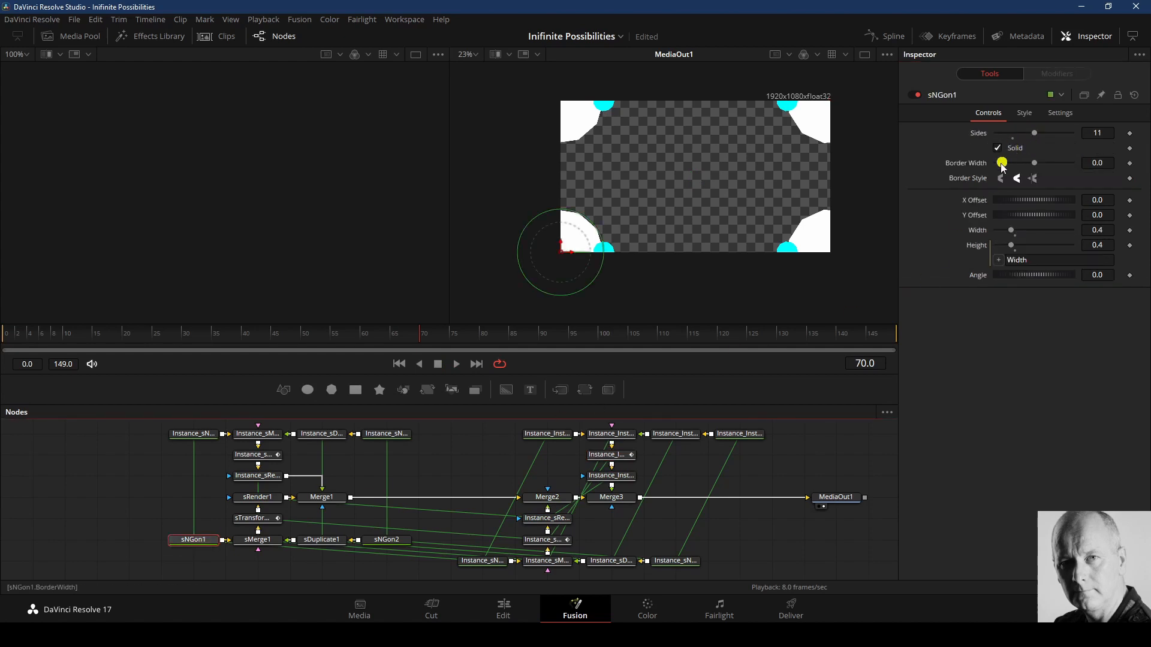
pyautogui.click(997, 148)
pyautogui.moveTo(1034, 163); pyautogui.dragTo(1038, 163)
pyautogui.click(459, 468)
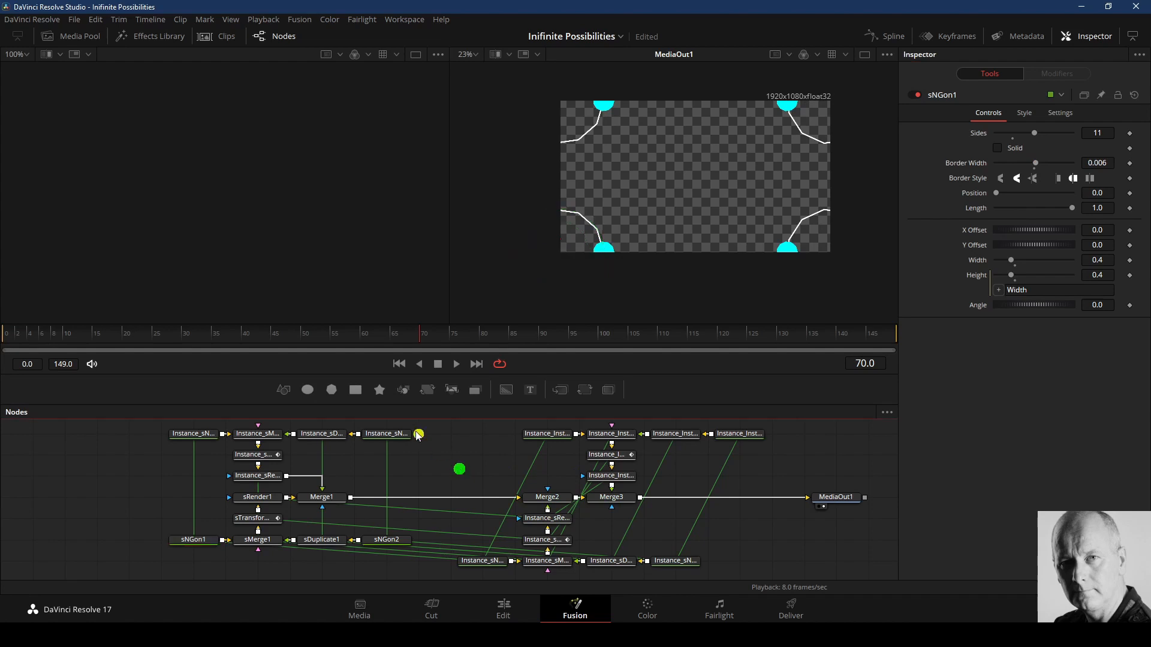
pyautogui.click(398, 364)
pyautogui.click(455, 364)
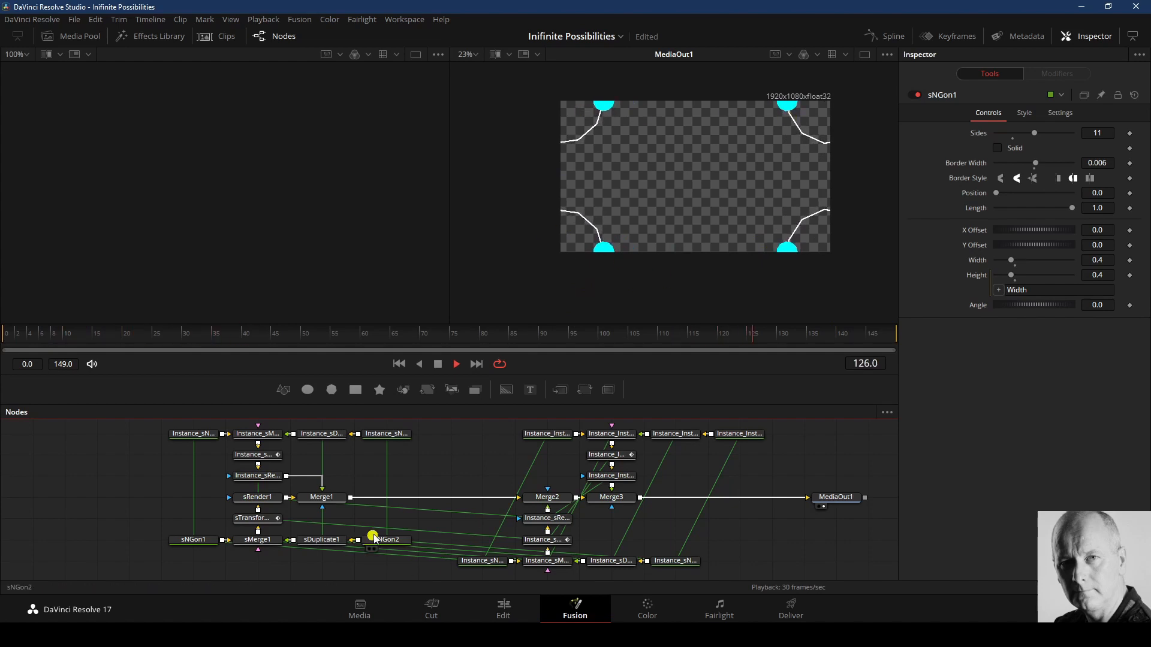
# Step: Enlarge the node area and stack Merge3 and its instanced node group directly above Merge2
pyautogui.moveTo(534, 374); pyautogui.dragTo(533, 323)
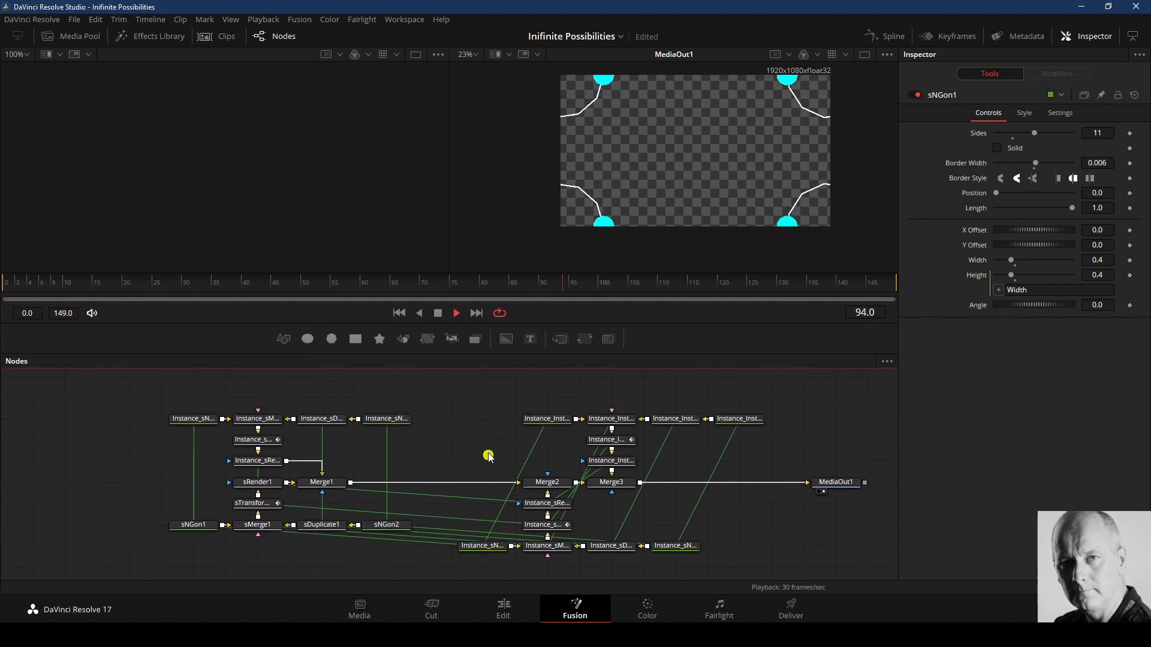
pyautogui.moveTo(488, 408); pyautogui.dragTo(794, 477)
pyautogui.moveTo(627, 464); pyautogui.dragTo(563, 443)
pyautogui.click(622, 485)
pyautogui.moveTo(621, 485); pyautogui.dragTo(562, 464)
pyautogui.click(778, 535)
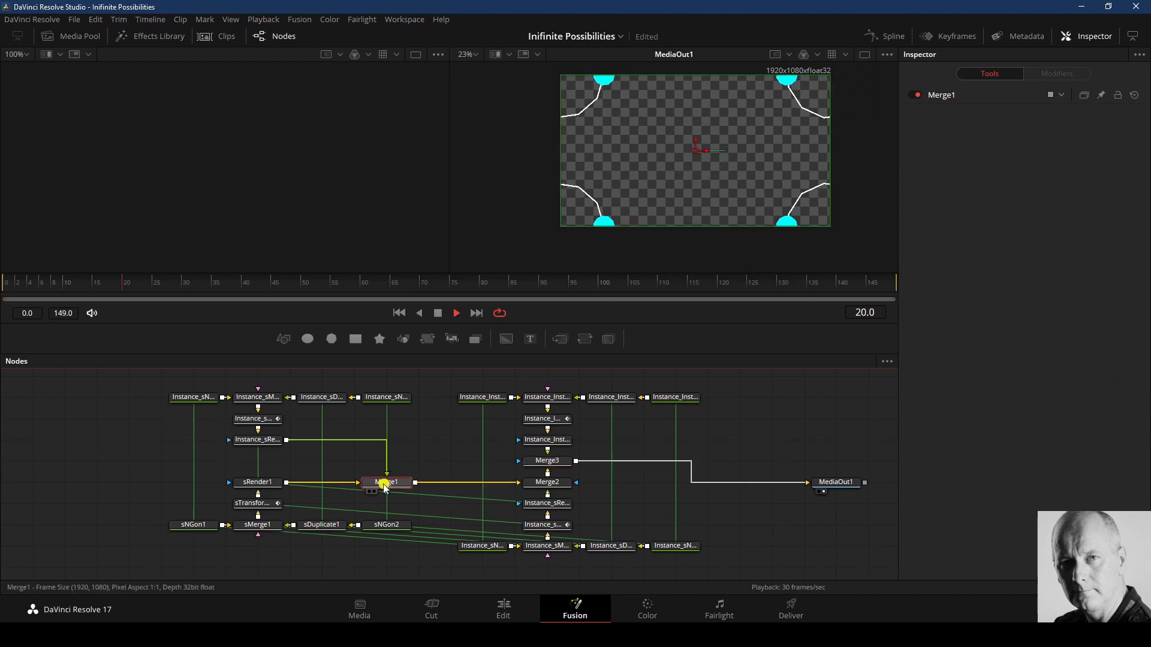
# Step: Try Merge1's Blend at 0.0 to see which corner it controls, and restore it to full
pyautogui.click(386, 484)
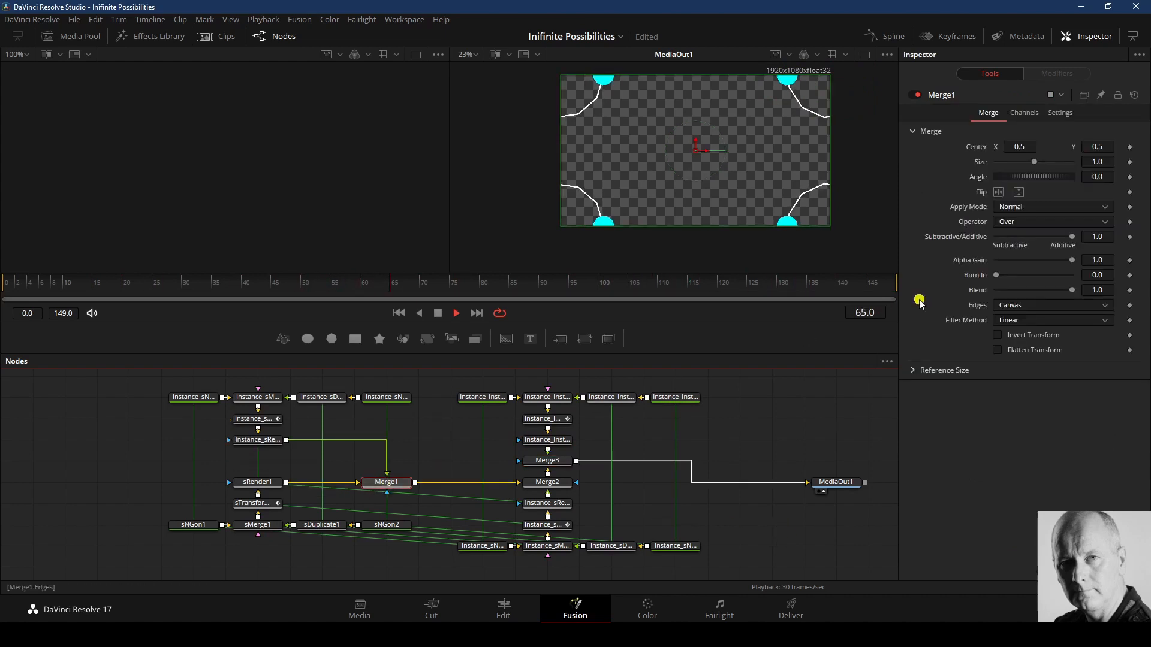
pyautogui.click(1070, 294)
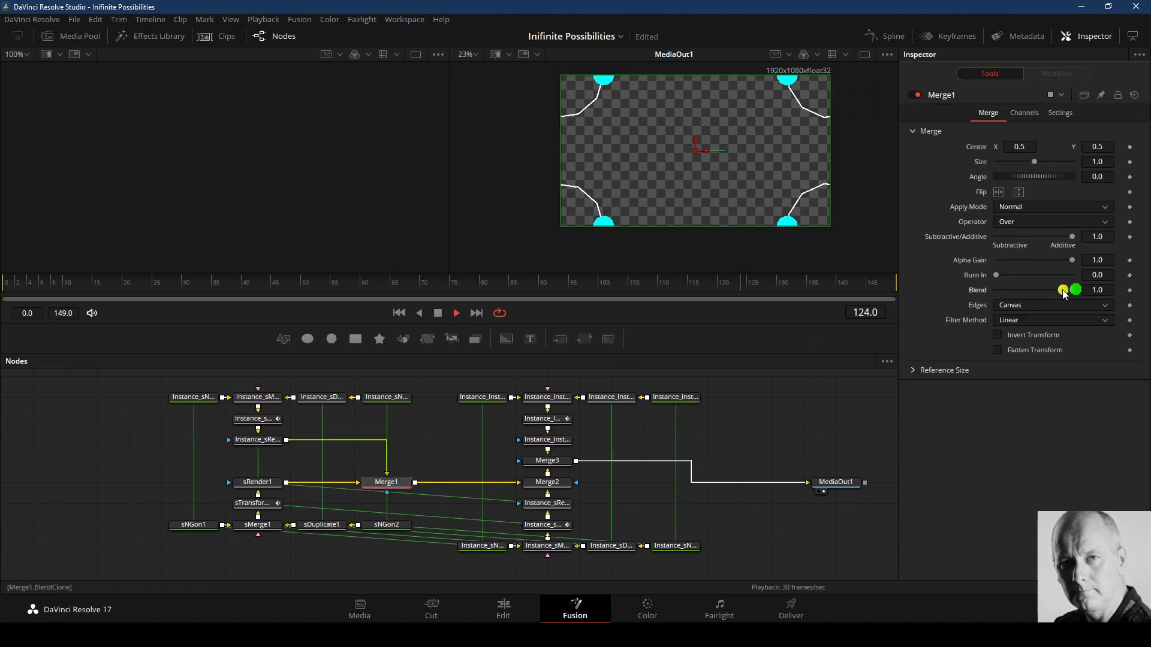
pyautogui.moveTo(1073, 290); pyautogui.dragTo(994, 293)
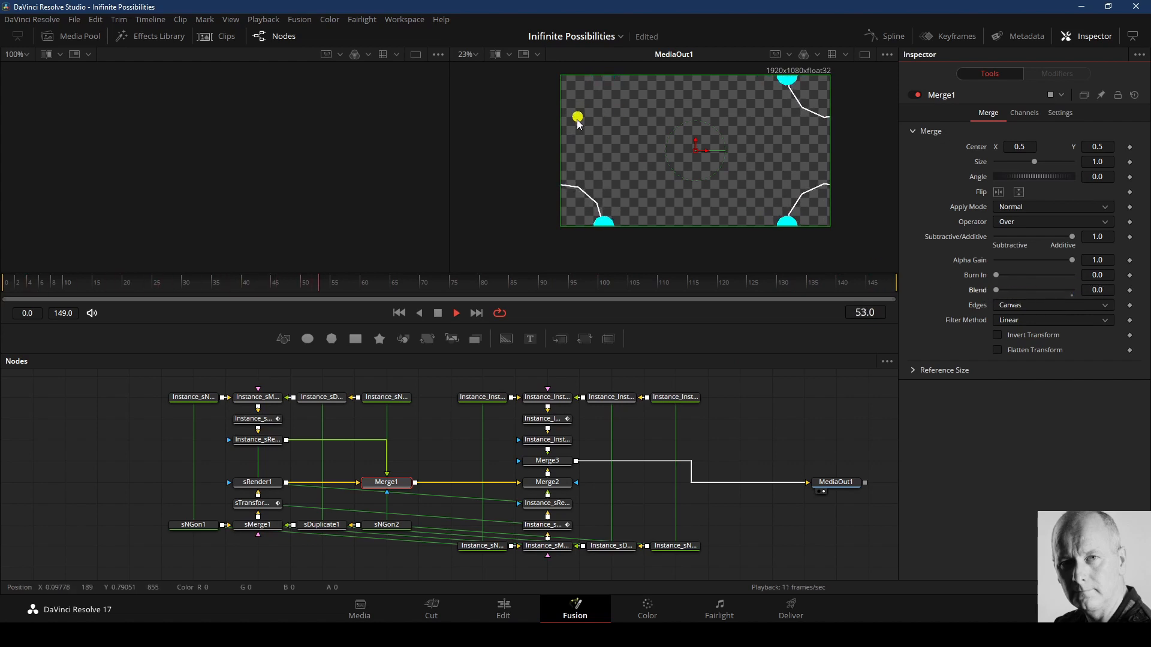
pyautogui.moveTo(998, 290); pyautogui.dragTo(1088, 292)
# Step: Set the Blend of Merge2 and Merge3 to 0.0 to hide both corner shapes on the frame's right side
pyautogui.click(546, 482)
pyautogui.moveTo(1073, 290); pyautogui.dragTo(986, 297)
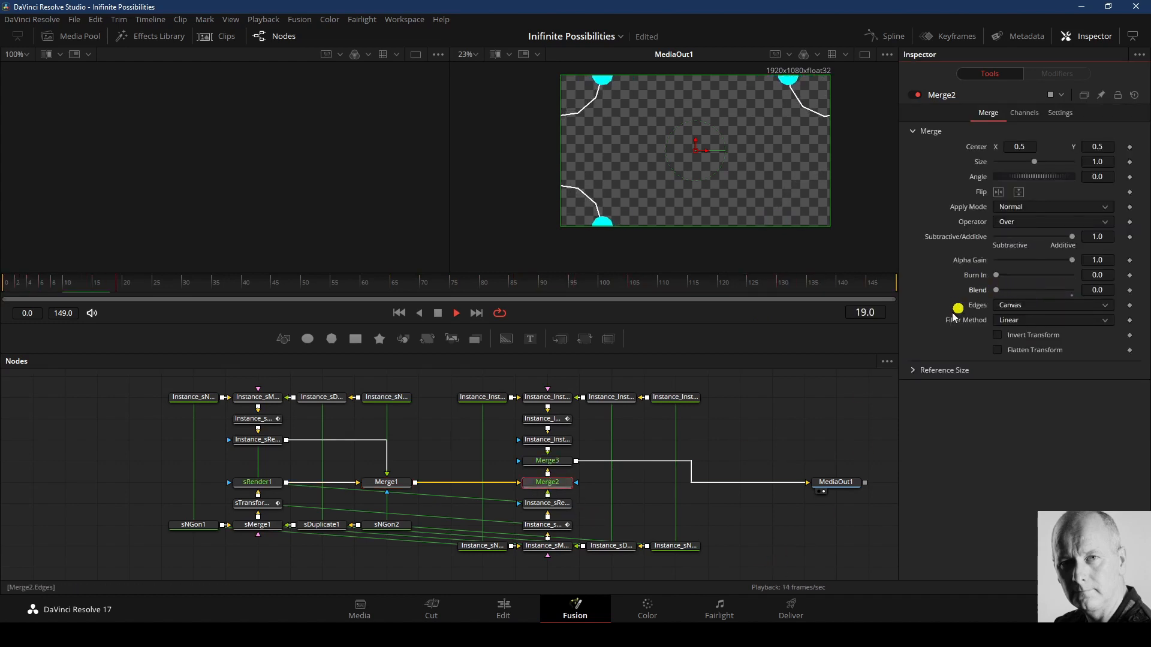
pyautogui.click(547, 460)
pyautogui.moveTo(1076, 292); pyautogui.dragTo(992, 294)
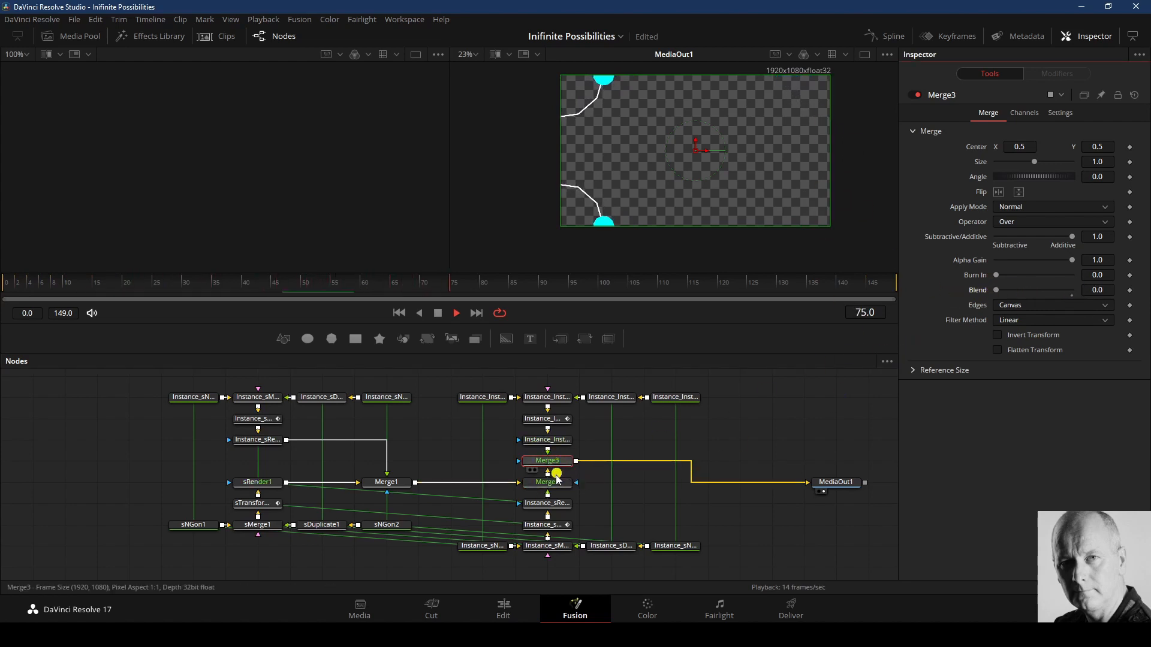
# Step: Set Merge1's Blend to 0.0 and shift its node closer to Merge2
pyautogui.click(389, 483)
pyautogui.moveTo(1041, 290); pyautogui.dragTo(984, 290)
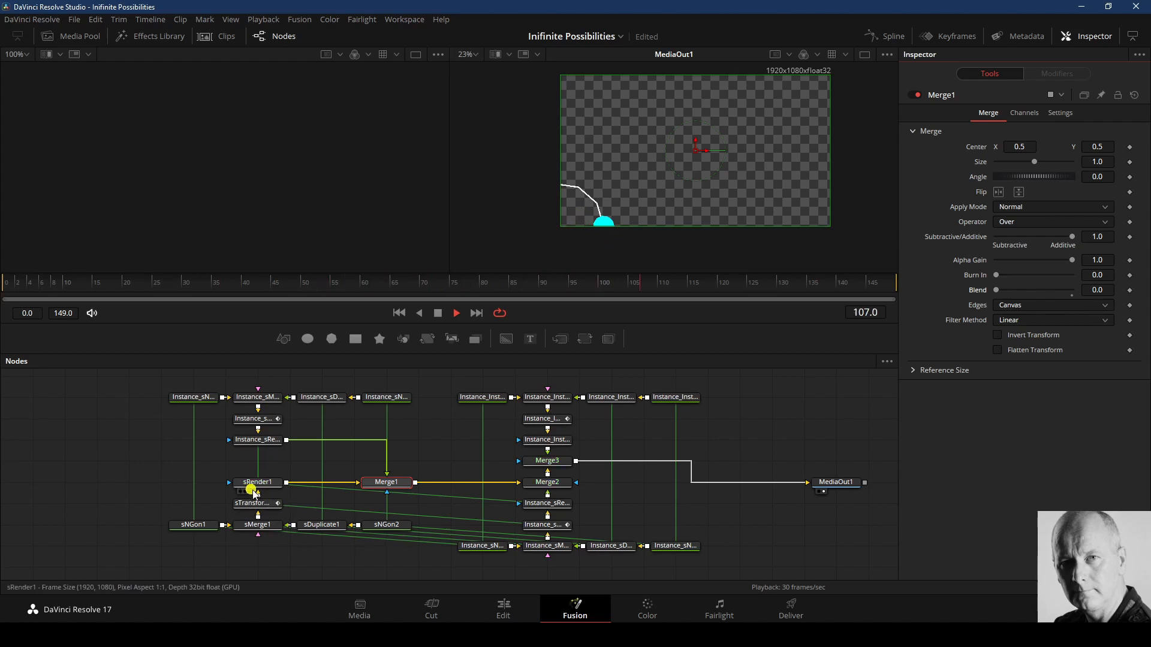
pyautogui.moveTo(385, 482); pyautogui.dragTo(418, 483)
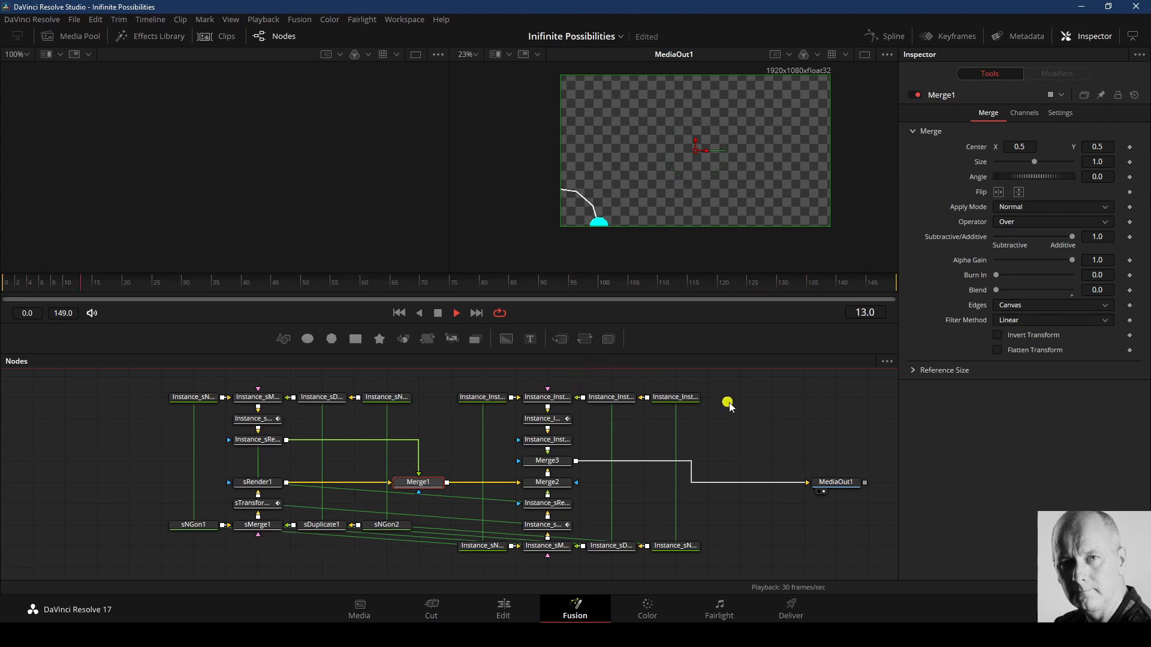
# Step: Move MediaOut1 level with Merge3 and add a Dissolve node in the empty area above it
pyautogui.moveTo(834, 483); pyautogui.dragTo(737, 461)
pyautogui.click(778, 423)
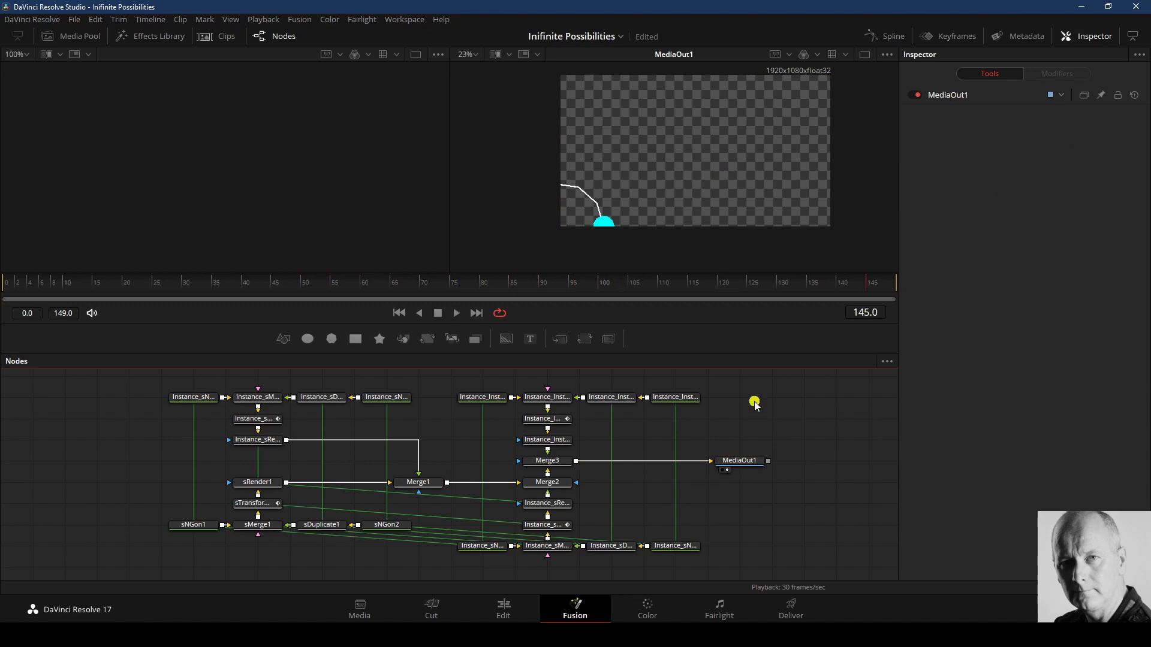
pyautogui.hotkey('shift', 'space')
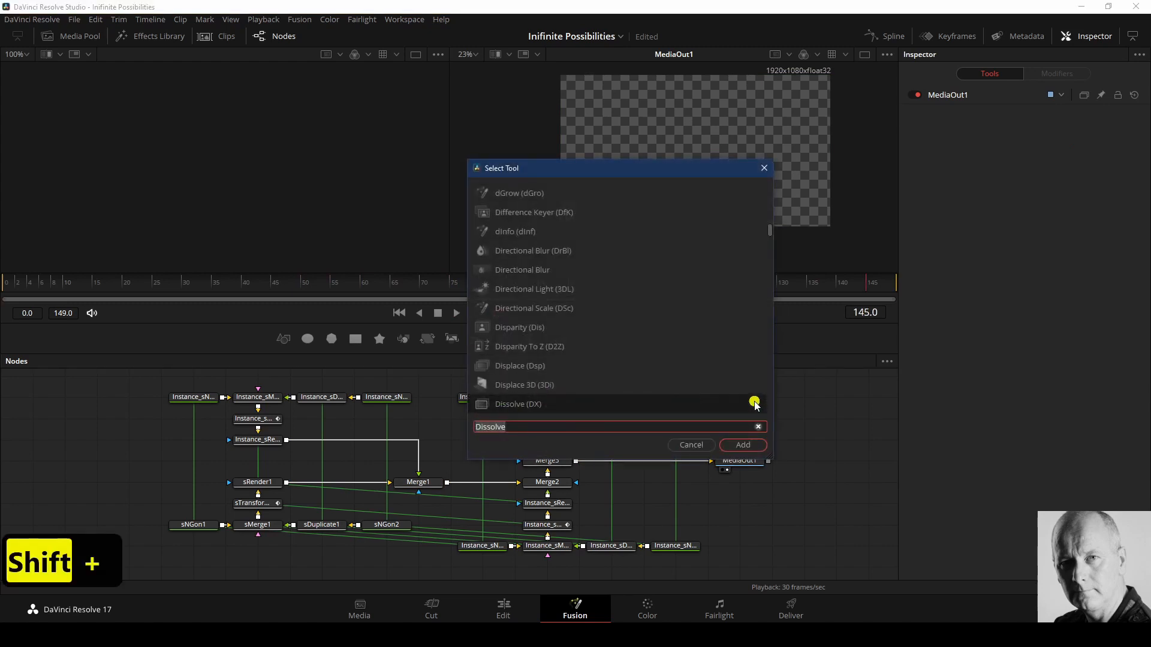
pyautogui.write('d')
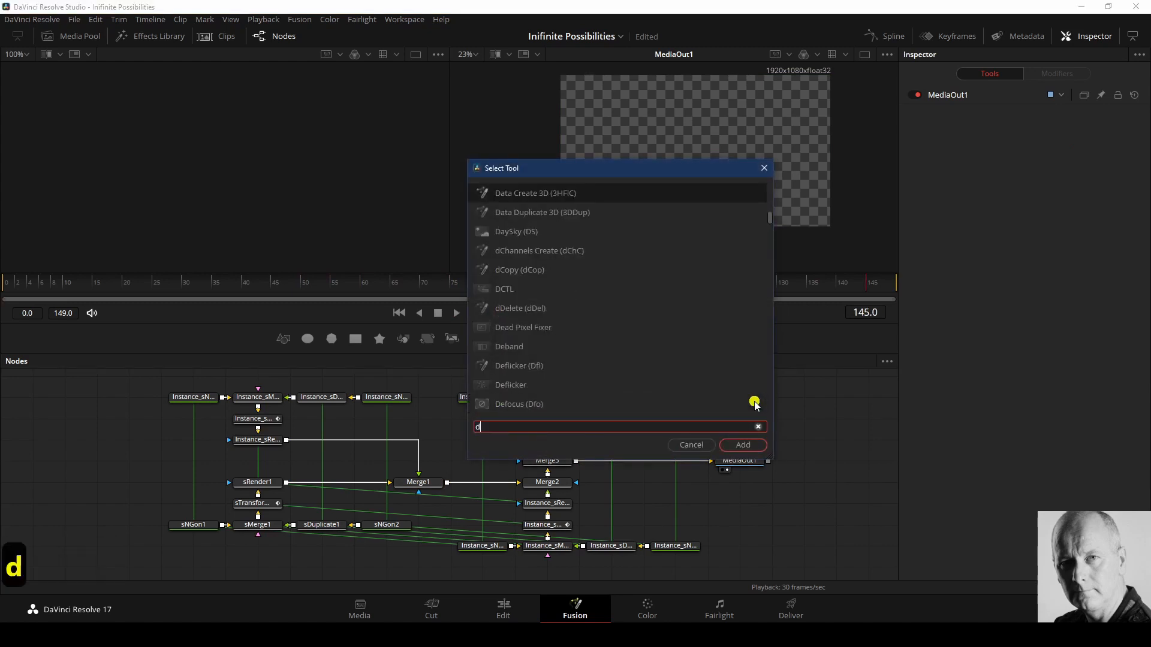
pyautogui.write('issolve')
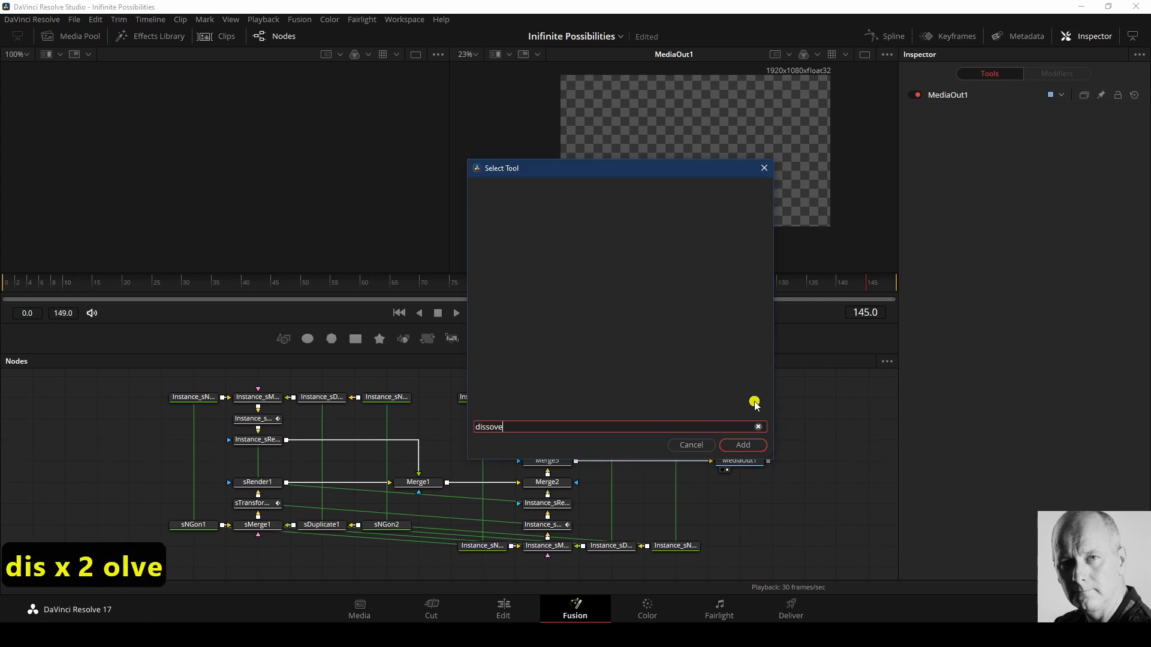
pyautogui.press('BackSpace')
pyautogui.press('BackSpace')
pyautogui.press('BackSpace')
pyautogui.press('BackSpace')
pyautogui.press('BackSpace')
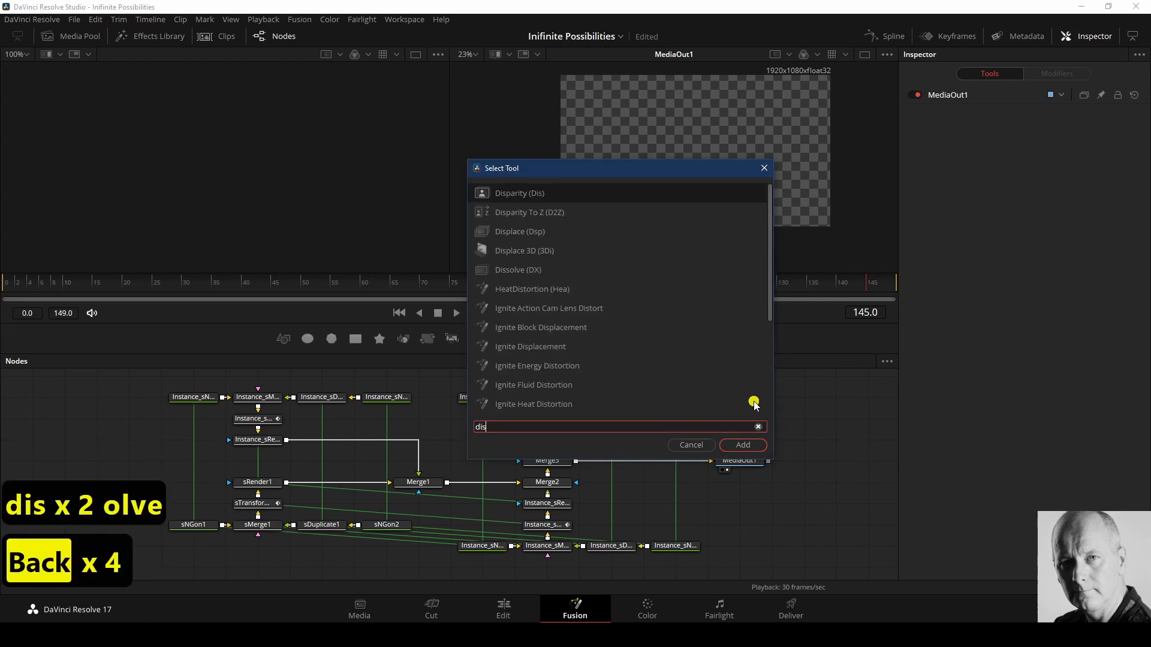
pyautogui.write('s')
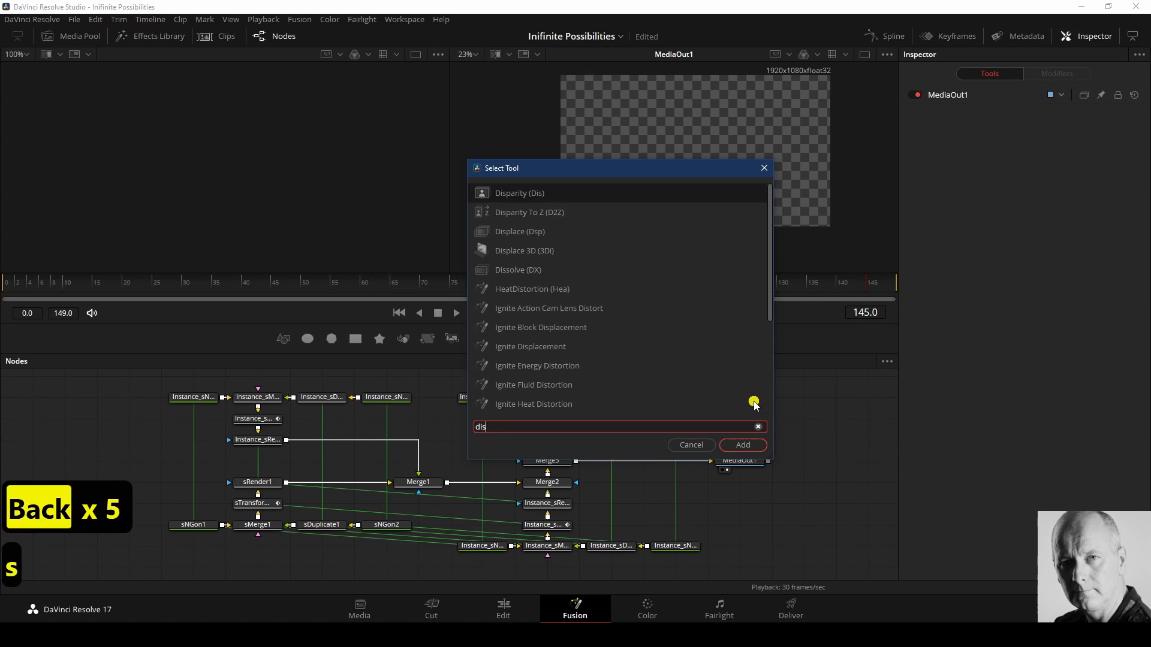
pyautogui.click(517, 271)
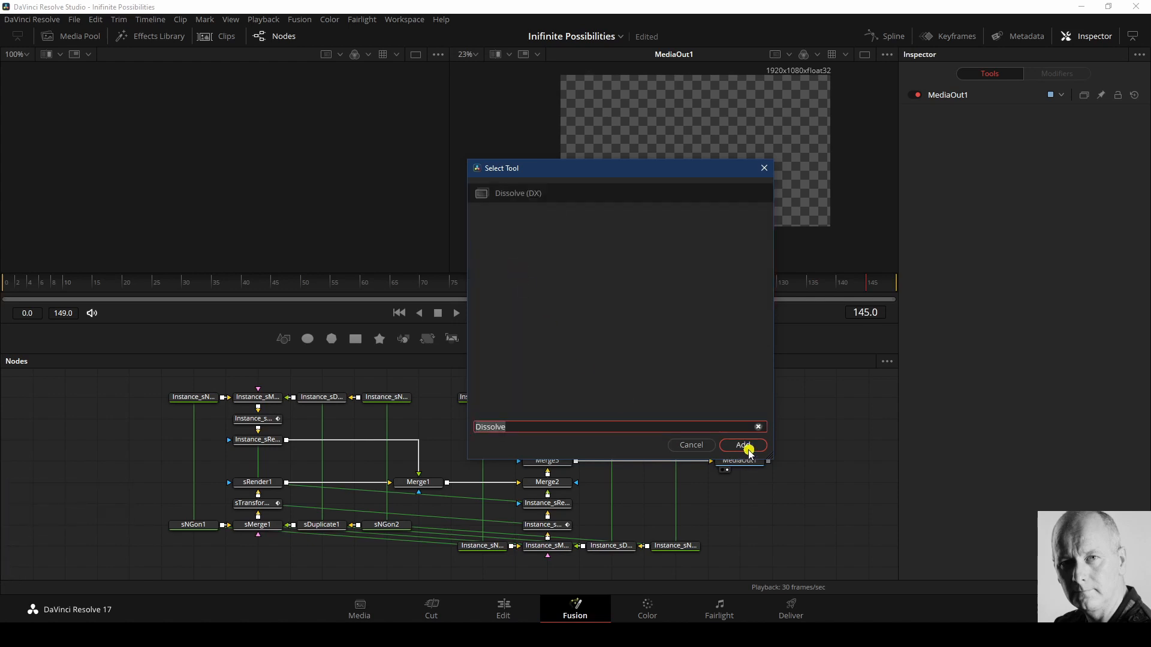
pyautogui.click(743, 446)
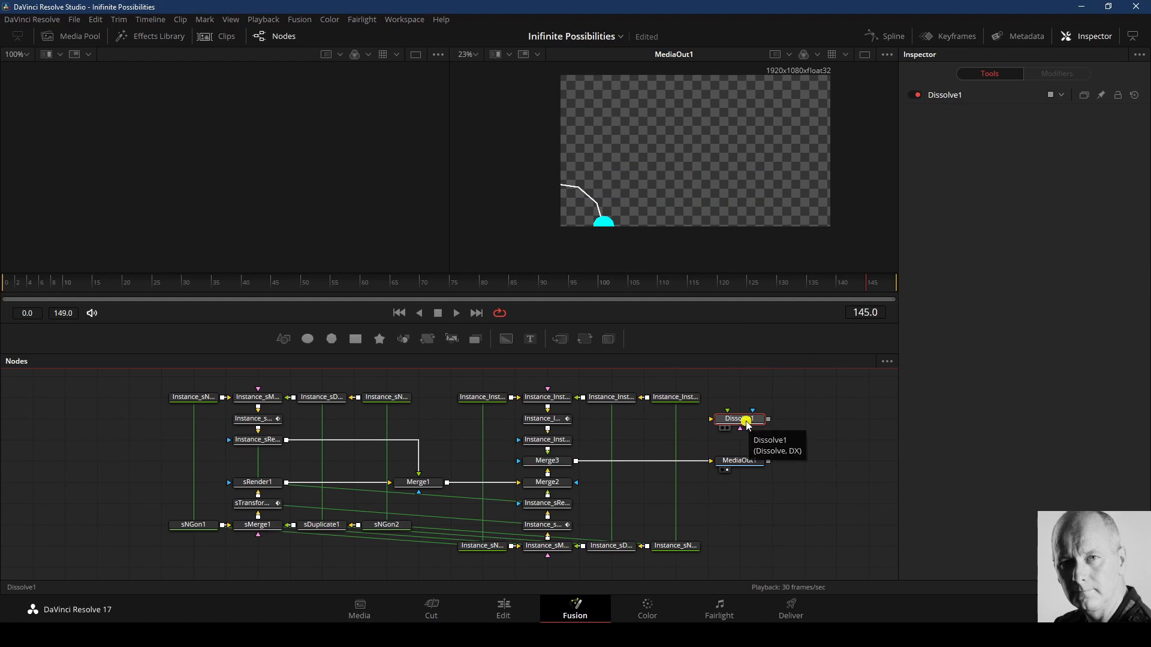
# Step: Insert Dissolve1 between sRender1 and Merge1 and try out its Background/Foreground value
pyautogui.moveTo(747, 423); pyautogui.dragTo(338, 483)
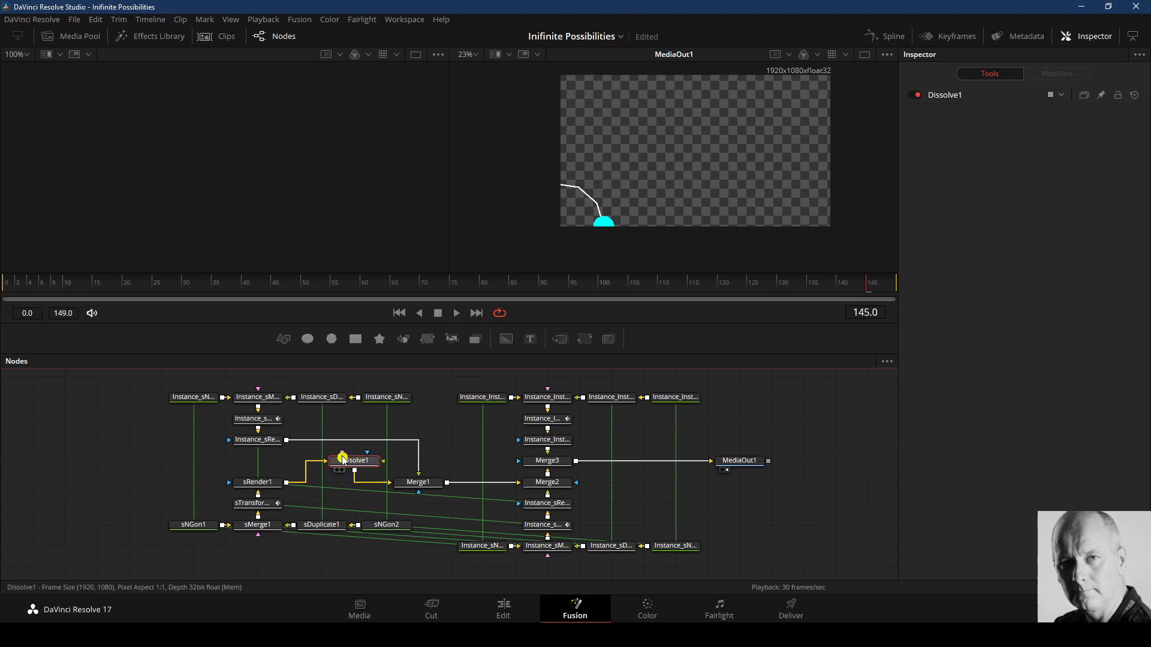
pyautogui.click(325, 487)
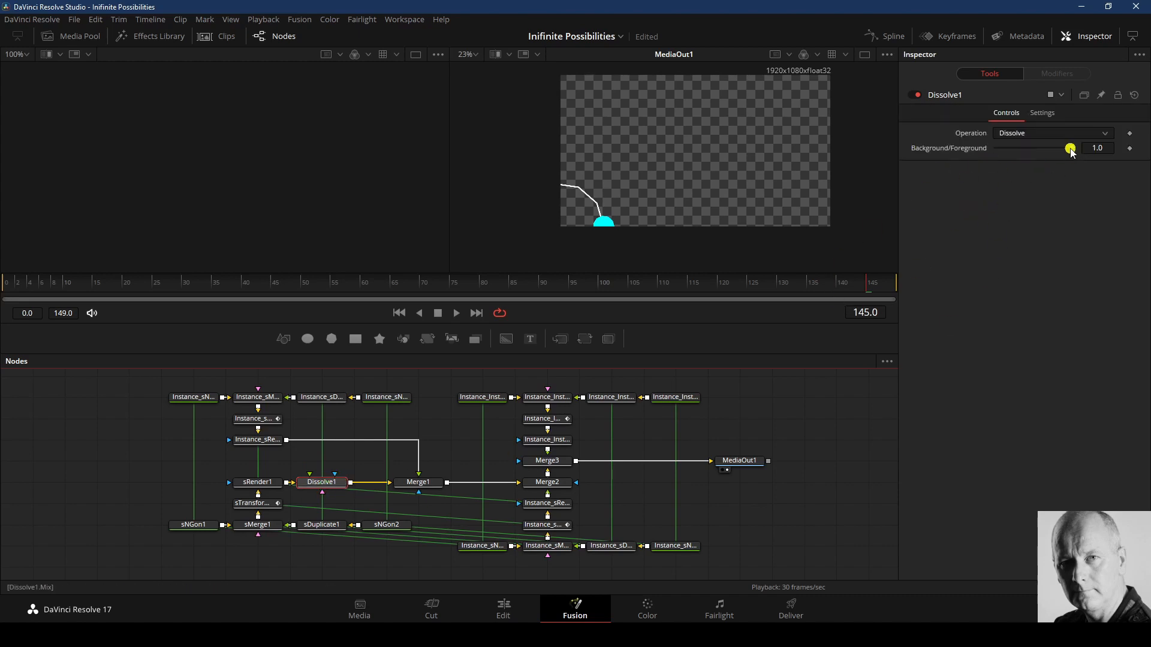
pyautogui.moveTo(1071, 153); pyautogui.dragTo(1095, 145)
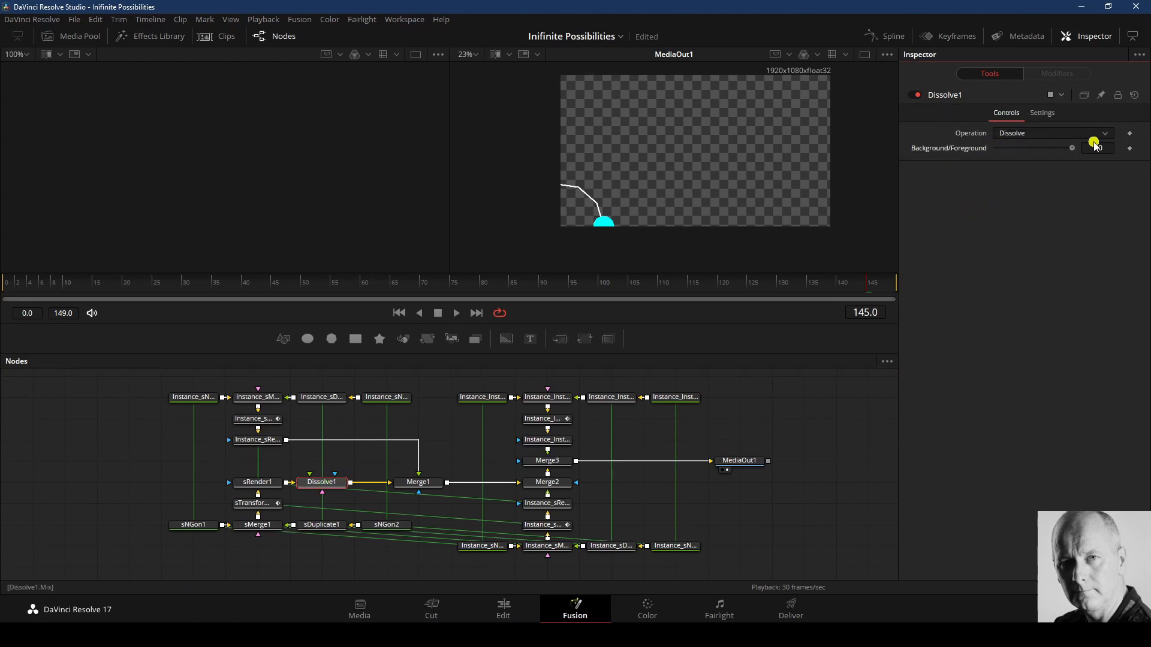
pyautogui.moveTo(1005, 158); pyautogui.dragTo(1091, 153)
# Step: Add a Background node feeding the foreground of Dissolve1 and set its Alpha to 0.0
pyautogui.moveTo(506, 339); pyautogui.dragTo(329, 473)
pyautogui.click(329, 465)
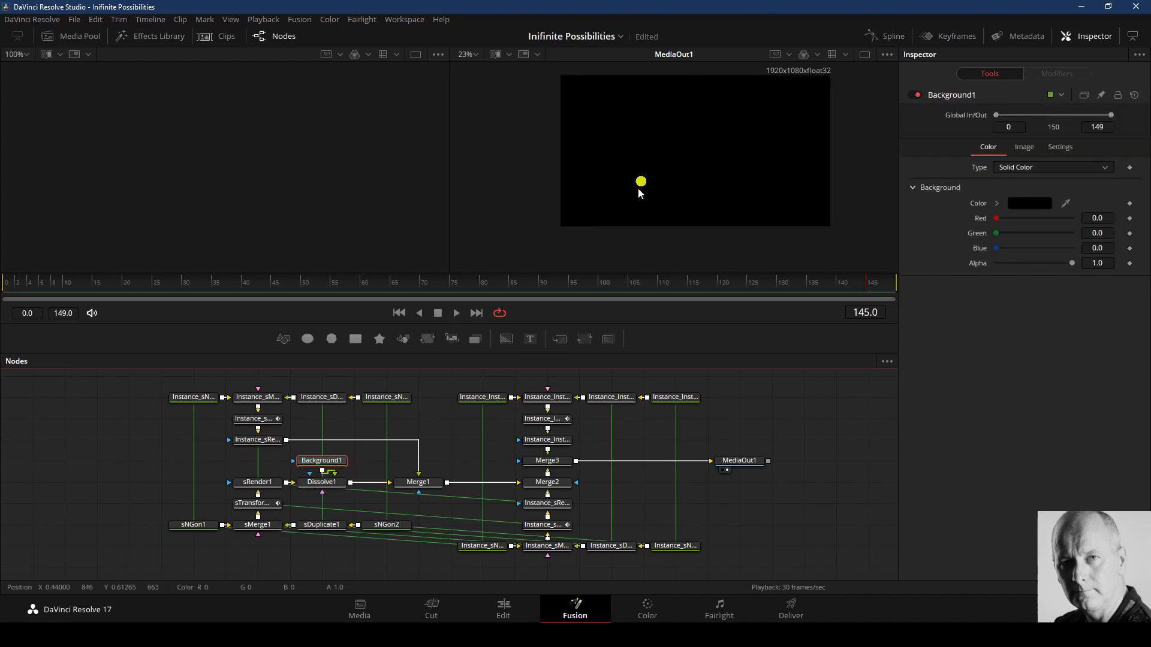
pyautogui.moveTo(1072, 263); pyautogui.dragTo(978, 269)
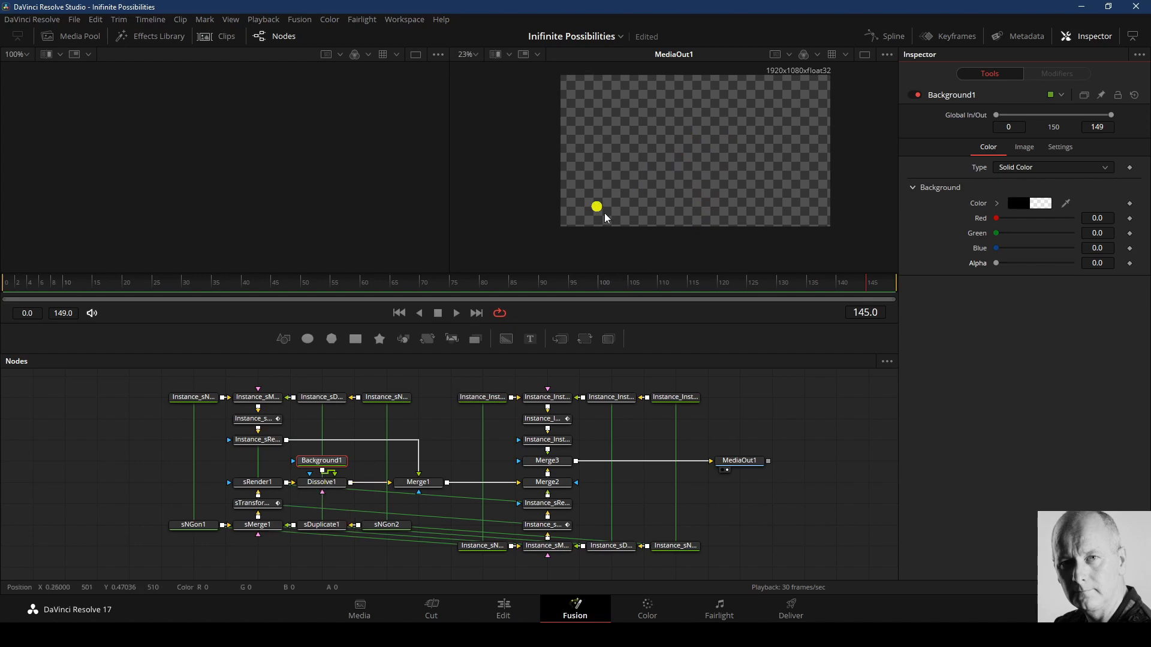
# Step: Swap the inputs of Dissolve1 and test its Background/Foreground mix, leaving it at 1.0
pyautogui.click(322, 483)
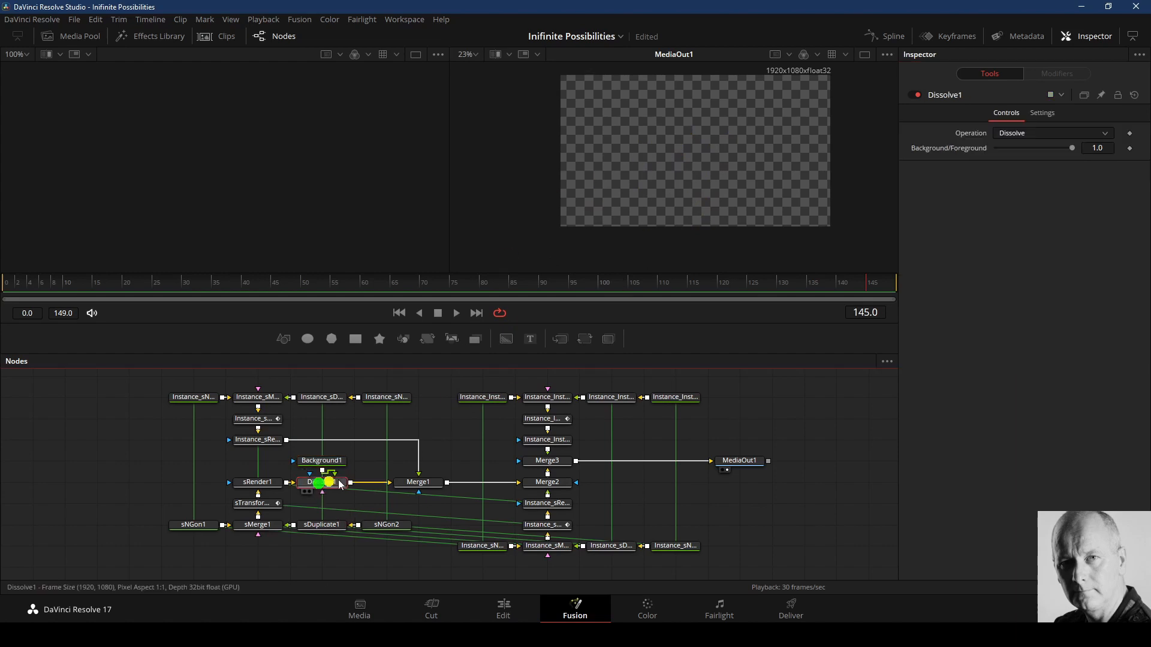
pyautogui.moveTo(1075, 151); pyautogui.dragTo(1102, 165)
pyautogui.hotkey('ctrl', 't')
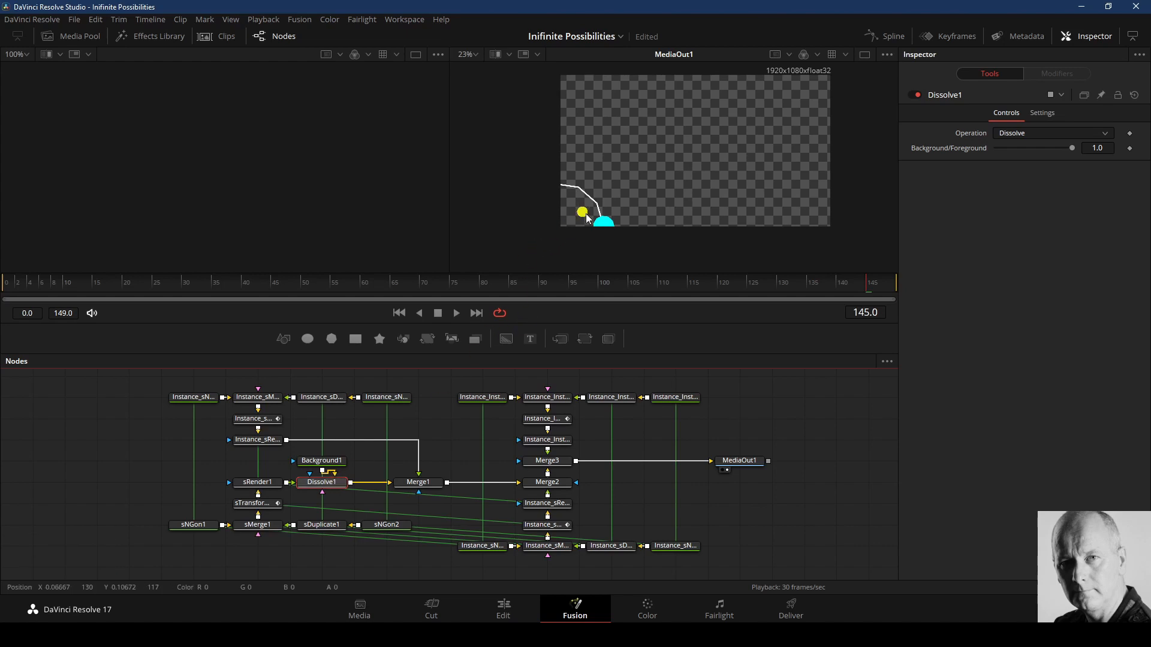
pyautogui.moveTo(1072, 148)
pyautogui.mouseDown()
pyautogui.moveTo(994, 150)
pyautogui.moveTo(1083, 149)
pyautogui.mouseUp()
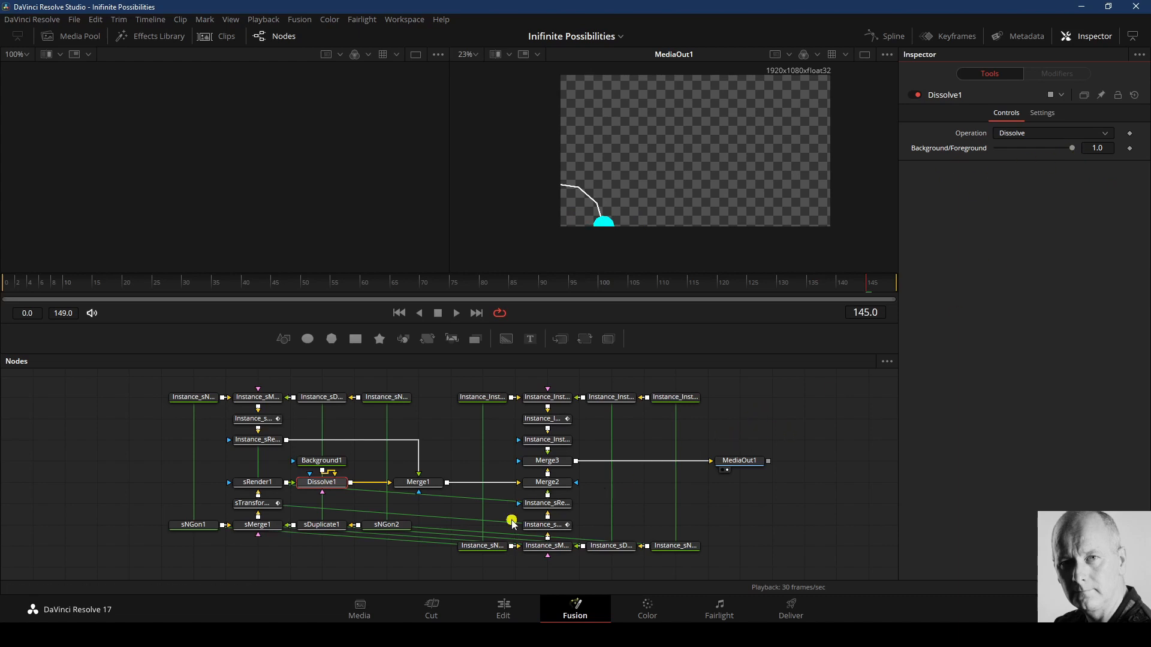
# Step: Move the original corner's node group clear of the others and place an Underlay behind it
pyautogui.moveTo(210, 462); pyautogui.dragTo(318, 553)
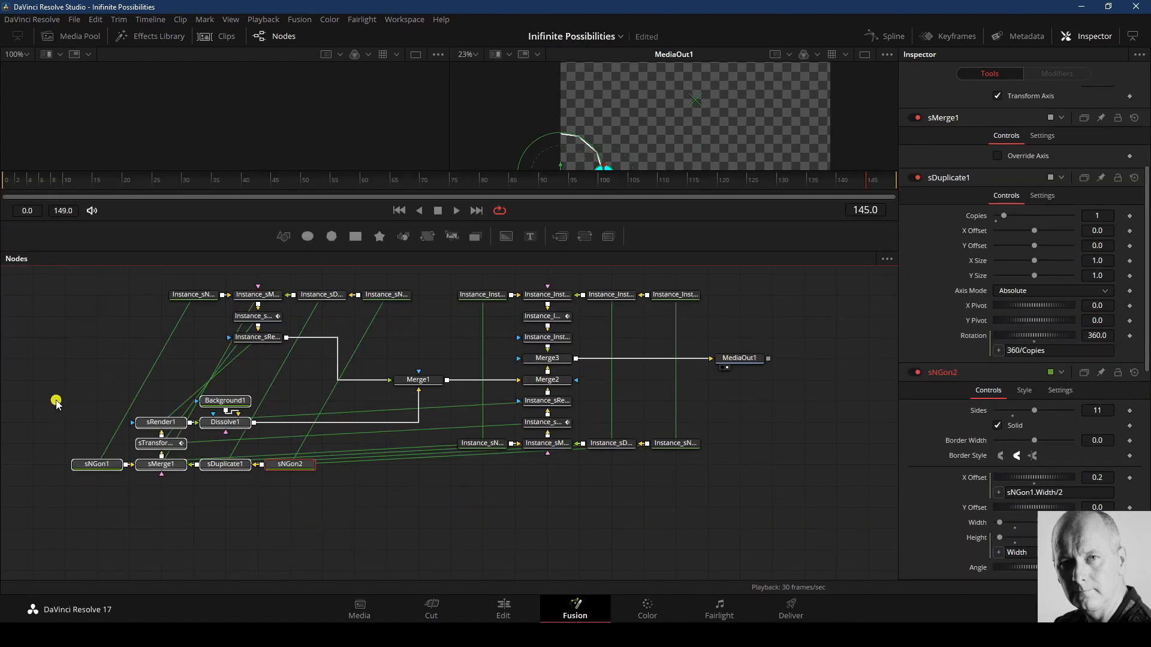
pyautogui.moveTo(53, 381); pyautogui.dragTo(317, 508)
pyautogui.hotkey('shift', 'space')
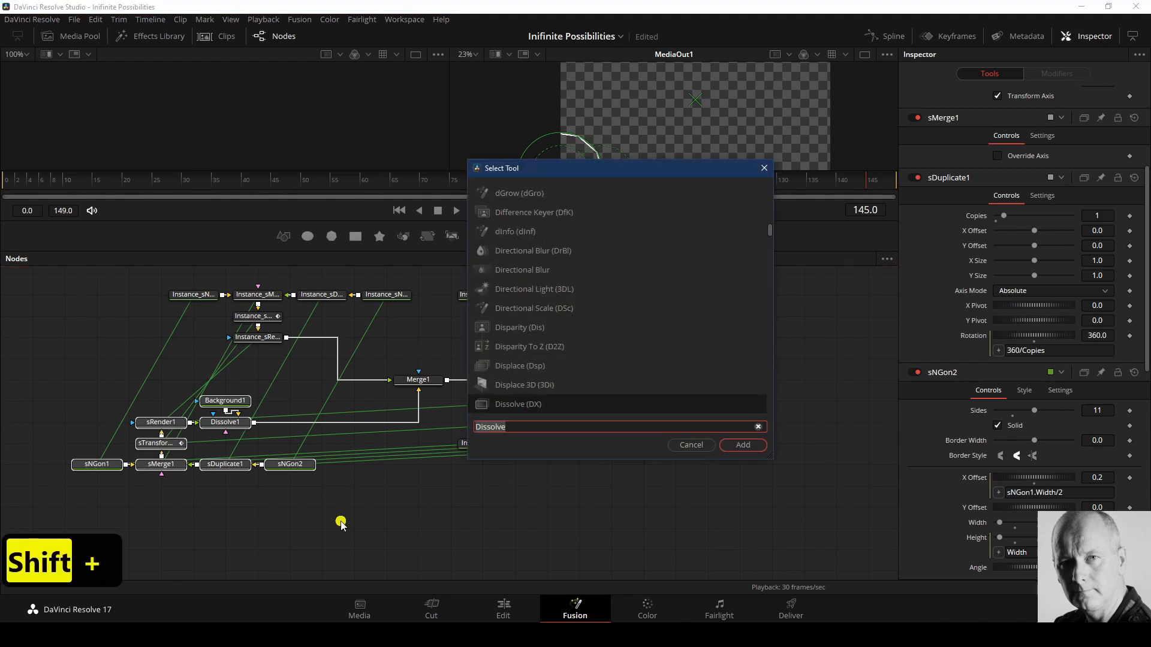
pyautogui.write('und')
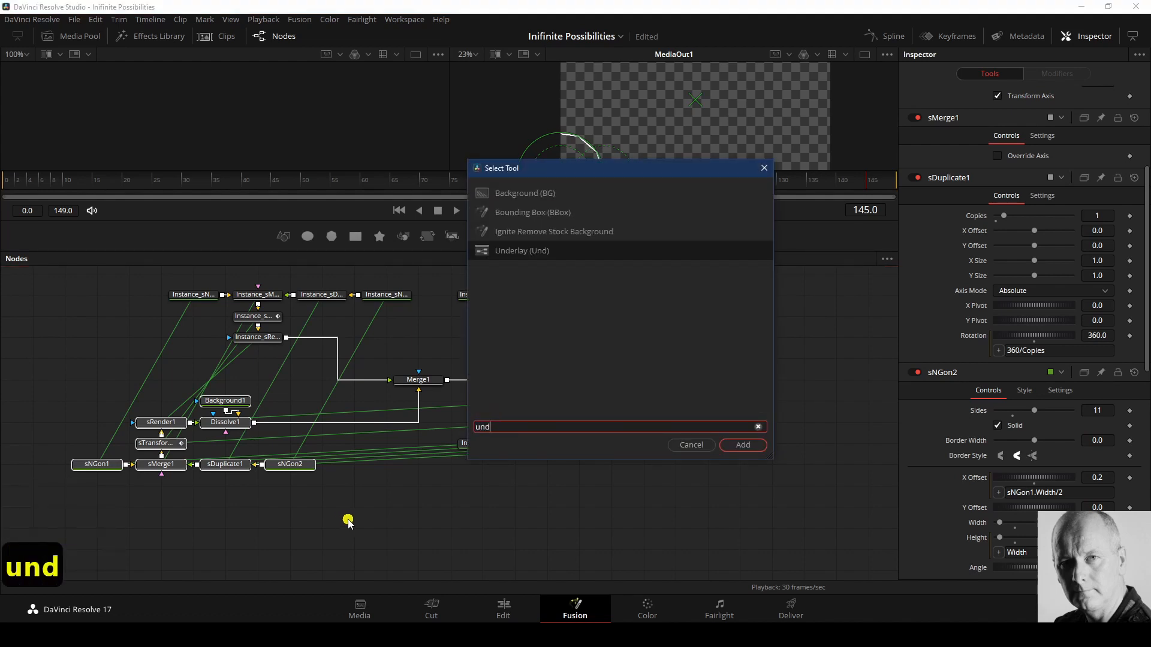
pyautogui.click(512, 252)
pyautogui.click(748, 444)
pyautogui.moveTo(285, 389); pyautogui.dragTo(294, 413)
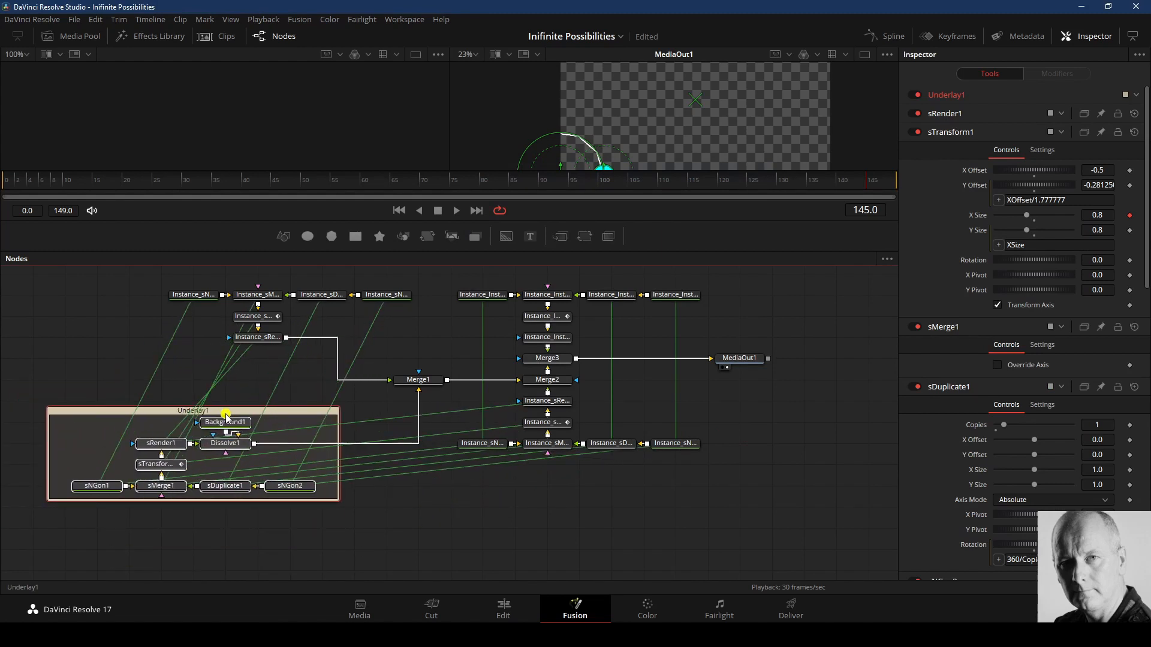
# Step: Rename the underlay behind the original corner nodes to LLCorner
pyautogui.press('F2')
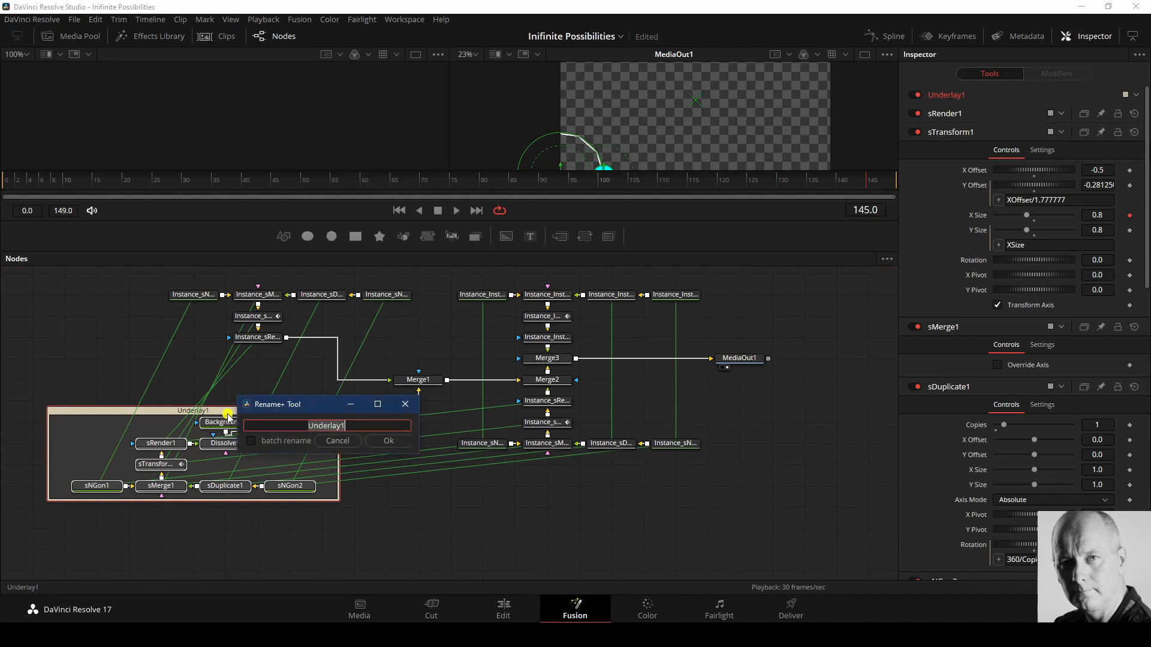
pyautogui.write('L')
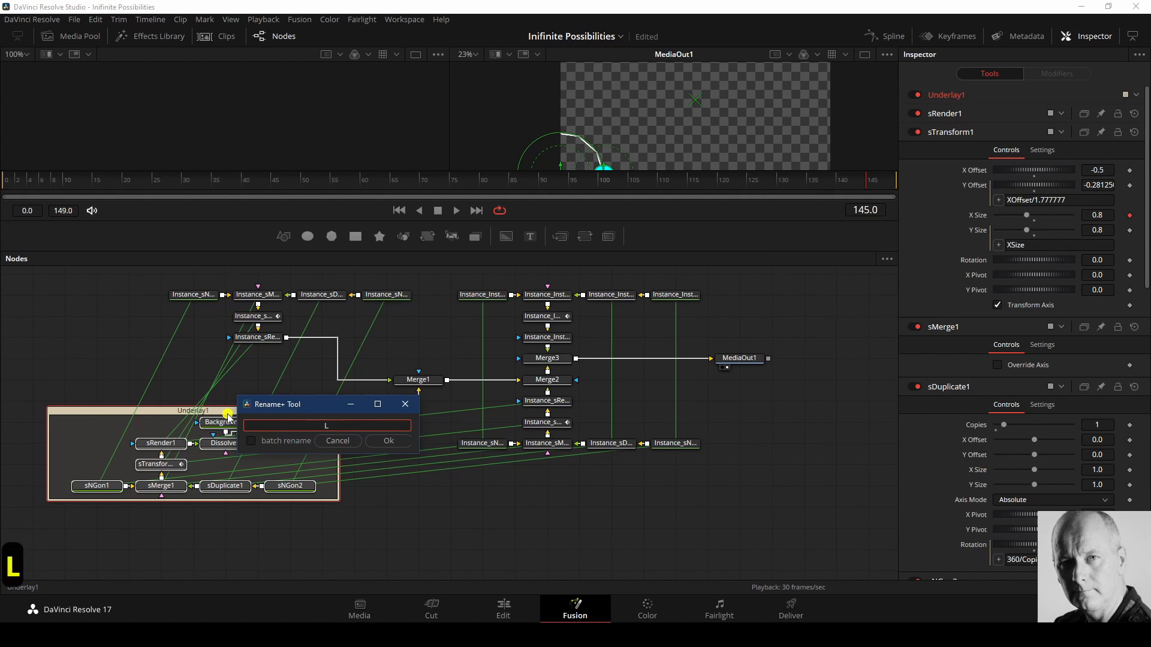
pyautogui.write('L')
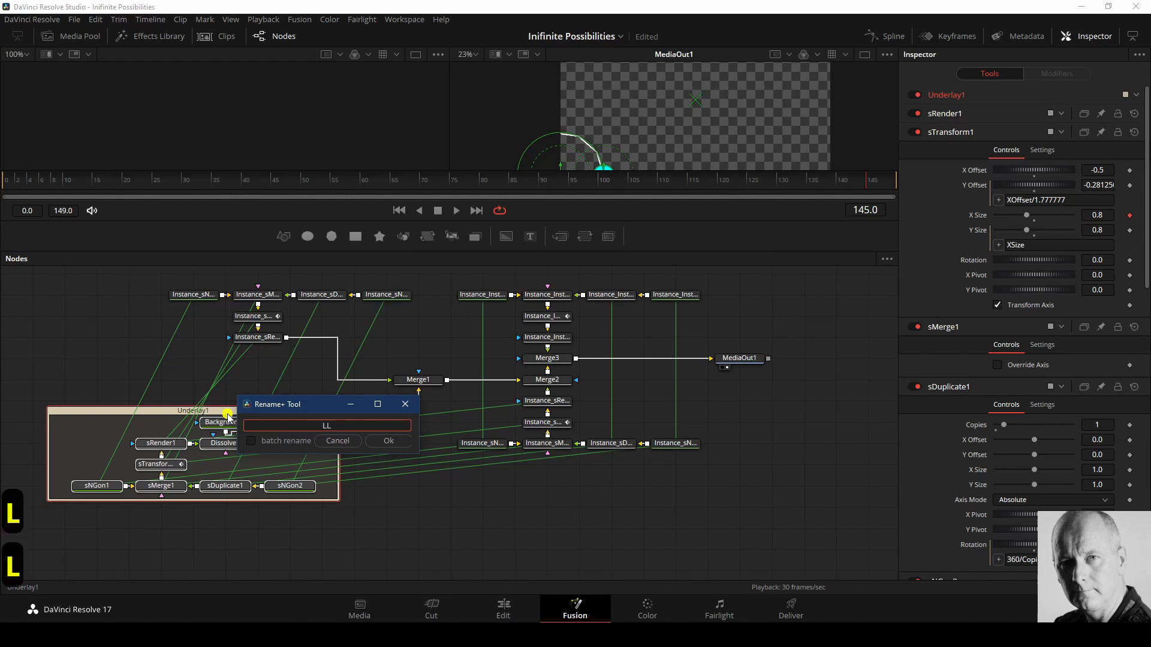
pyautogui.write('Corner')
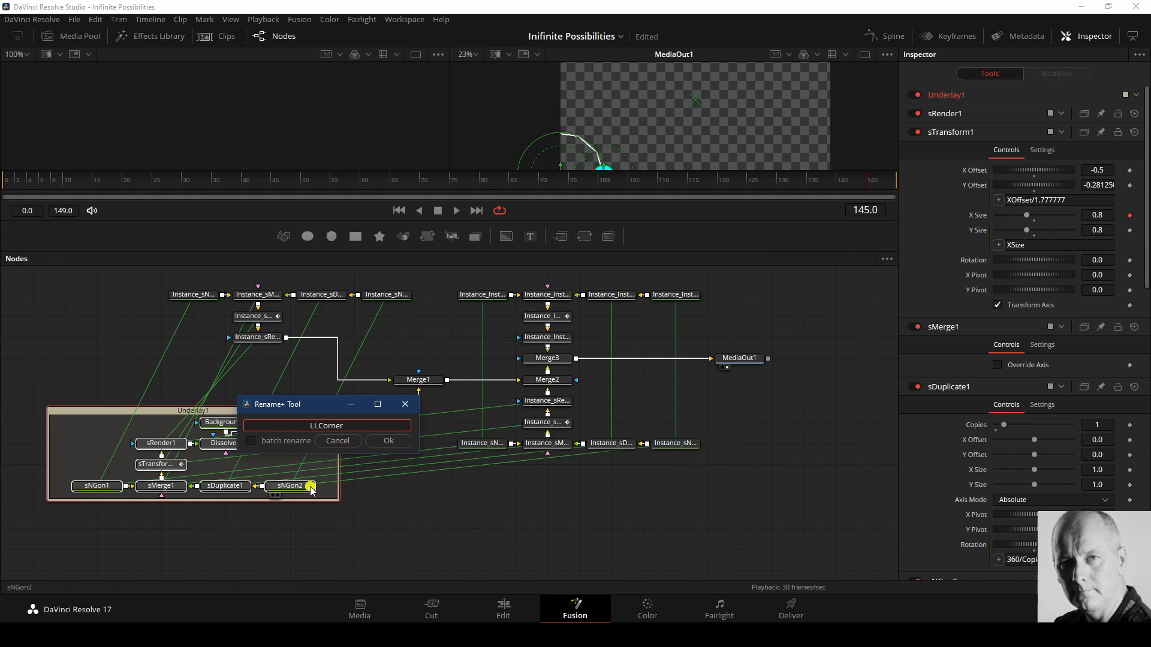
pyautogui.click(387, 441)
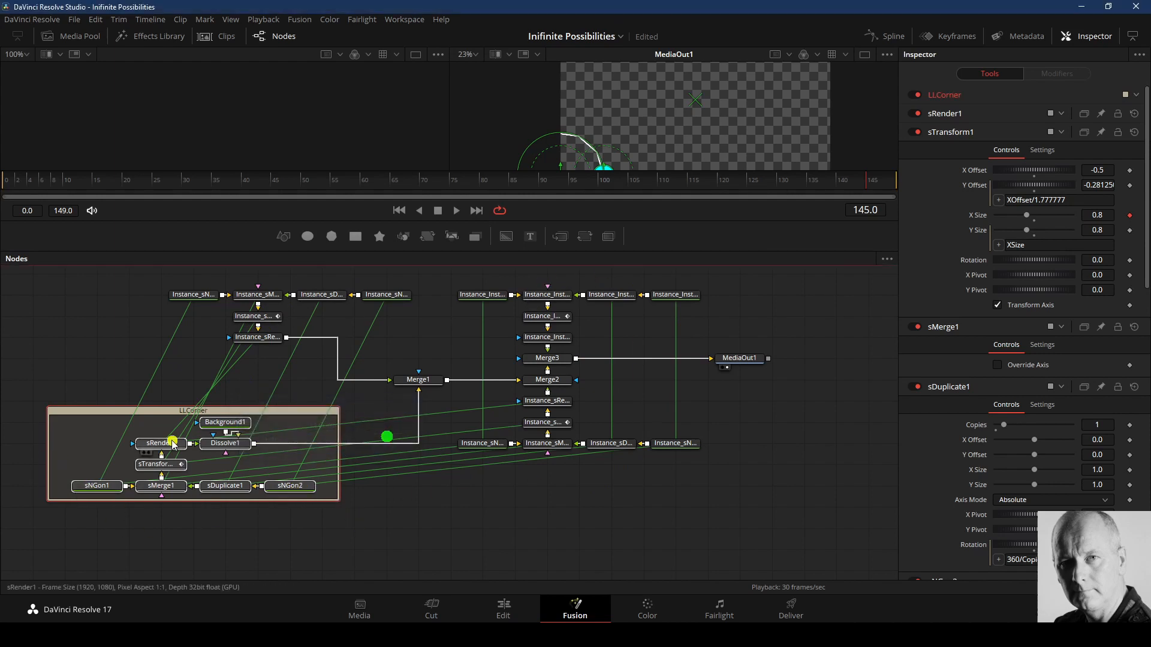
# Step: Color the LLCorner group blue and move it down and to the right, below the upper-left instanced group
pyautogui.rightClick(203, 417)
pyautogui.moveTo(253, 574)
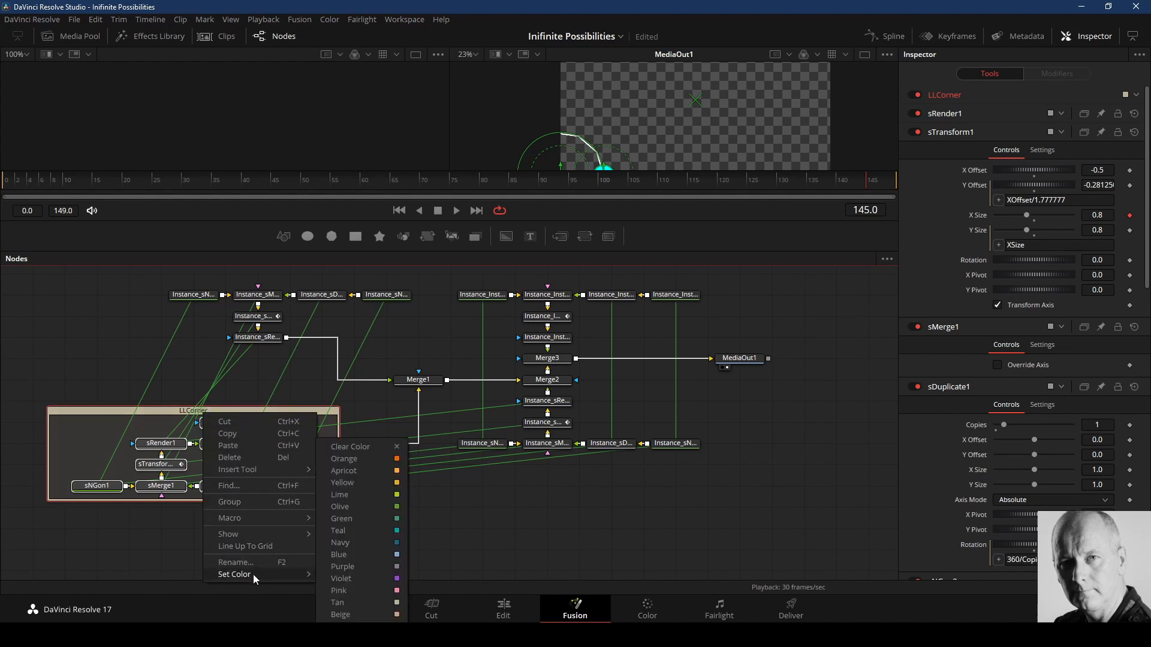
pyautogui.click(340, 555)
pyautogui.moveTo(267, 413); pyautogui.dragTo(328, 458)
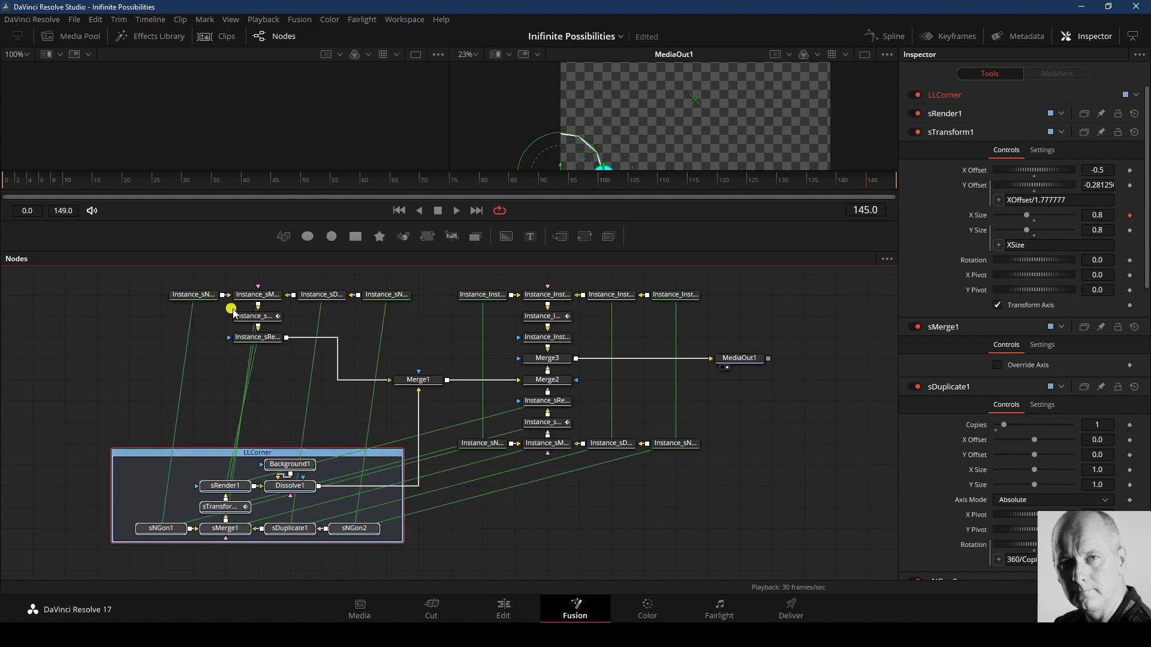
# Step: Align the upper-left instanced node group above LLCorner and place an Underlay behind it
pyautogui.moveTo(155, 284); pyautogui.dragTo(418, 366)
pyautogui.click(240, 339)
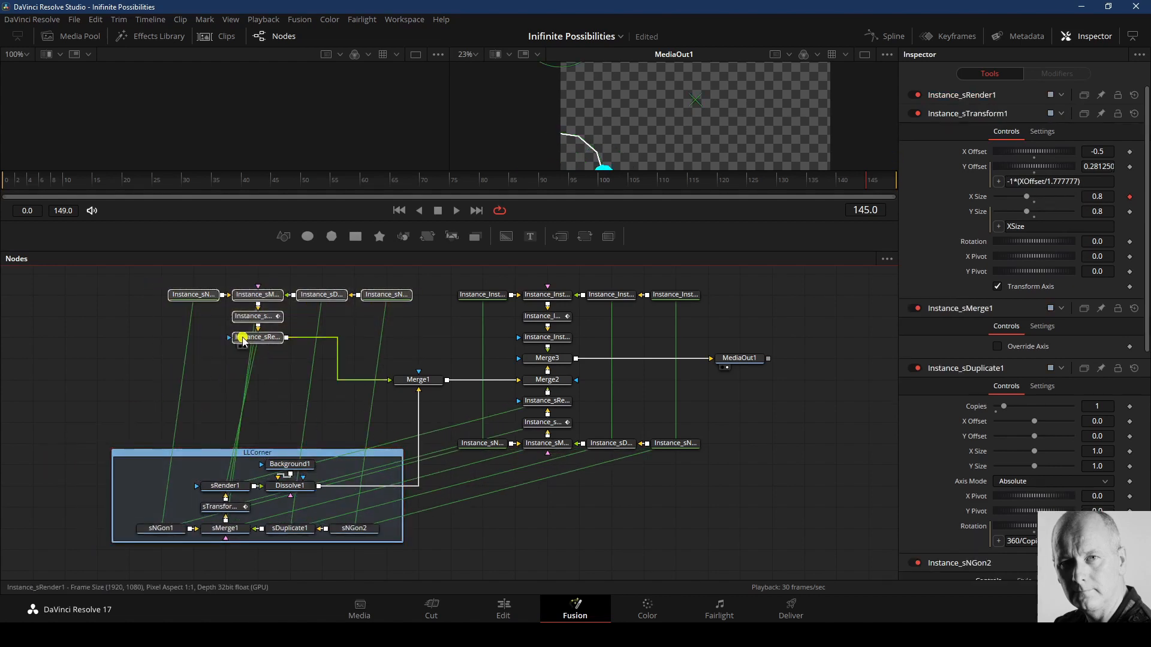
pyautogui.moveTo(251, 345); pyautogui.dragTo(219, 345)
pyautogui.hotkey('shift', 'space')
pyautogui.write('under')
pyautogui.press('Return')
# Step: Rename the upper-left group's underlay to ULCorner and color the group orange
pyautogui.press('F2')
pyautogui.write('ULCorner')
pyautogui.press('Return')
pyautogui.rightClick(288, 291)
pyautogui.moveTo(332, 451)
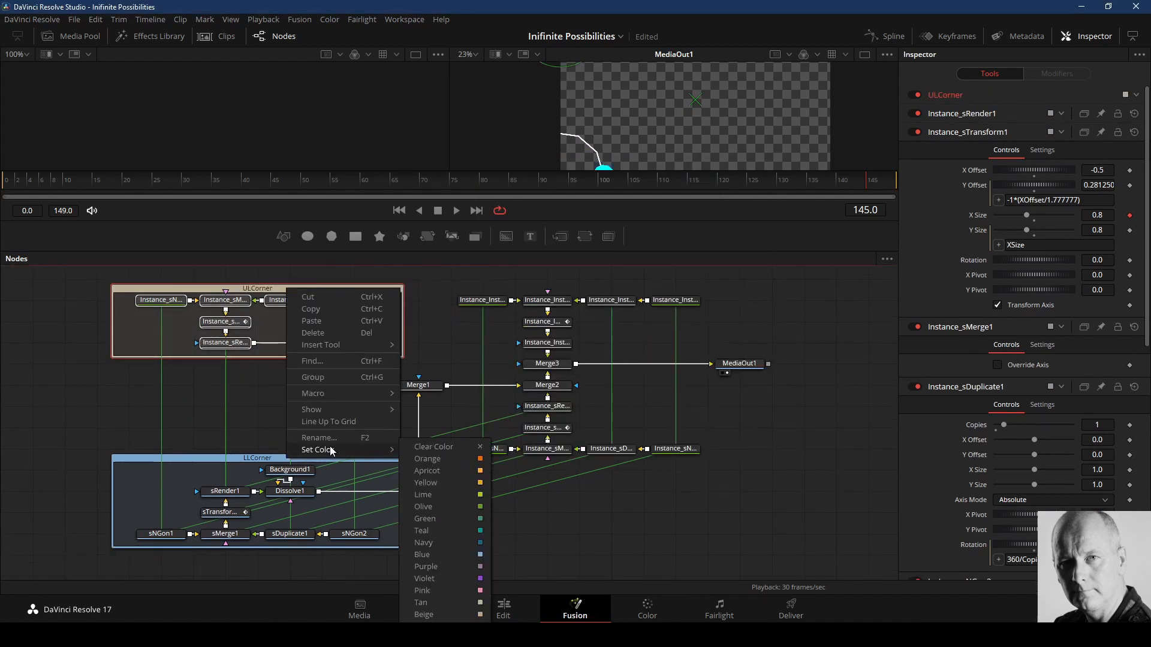
pyautogui.click(428, 459)
# Step: Place an Underlay behind the upper-right instanced node group and rename it URCorner
pyautogui.moveTo(488, 286); pyautogui.dragTo(676, 368)
pyautogui.hotkey('shift', 'space')
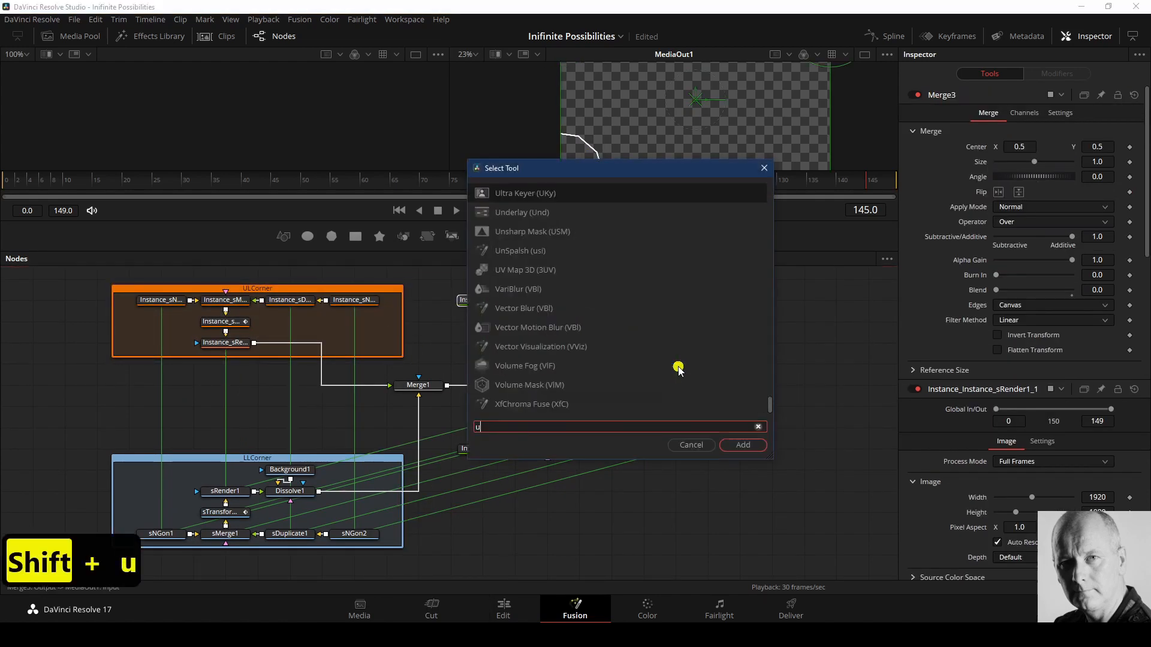
pyautogui.write('under')
pyautogui.press('Return')
pyautogui.press('F2')
pyautogui.write('URCorner')
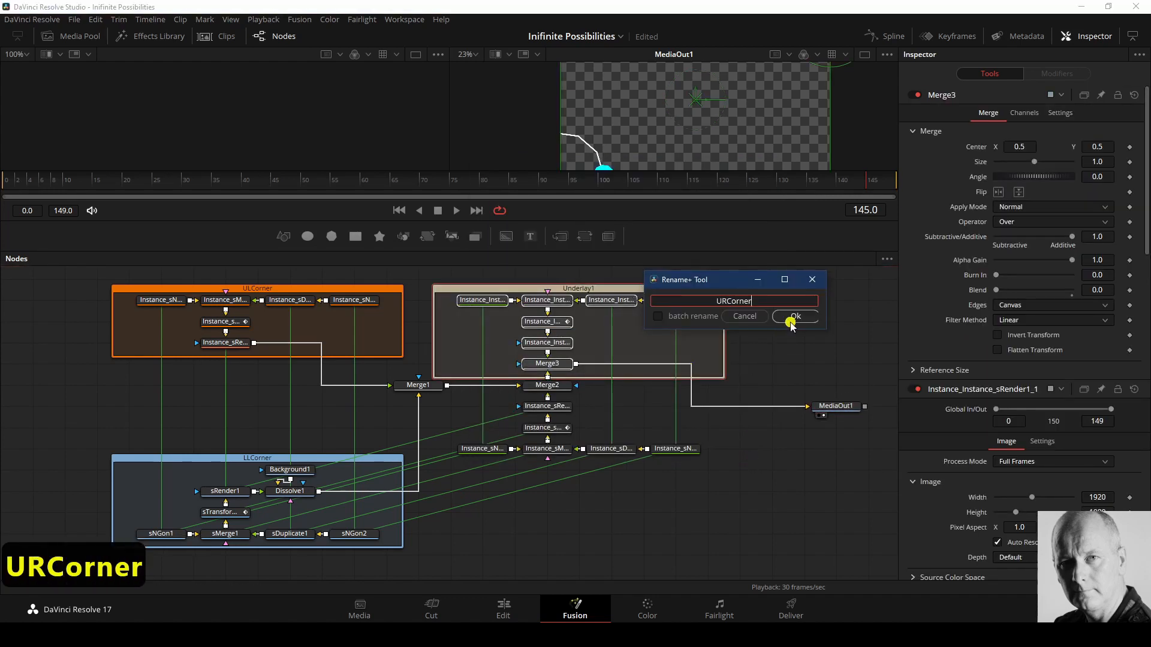
pyautogui.press('Return')
# Step: Choose a color for the URCorner group and shift it slightly up and to the right
pyautogui.rightClick(700, 293)
pyautogui.click(839, 602)
pyautogui.moveTo(627, 290); pyautogui.dragTo(658, 269)
# Step: Move Merge2 and the lower-right instanced node group down beneath URCorner, without adding an underlay
pyautogui.moveTo(686, 485); pyautogui.dragTo(473, 378)
pyautogui.moveTo(548, 385); pyautogui.dragTo(579, 448)
pyautogui.hotkey('shift', 'space')
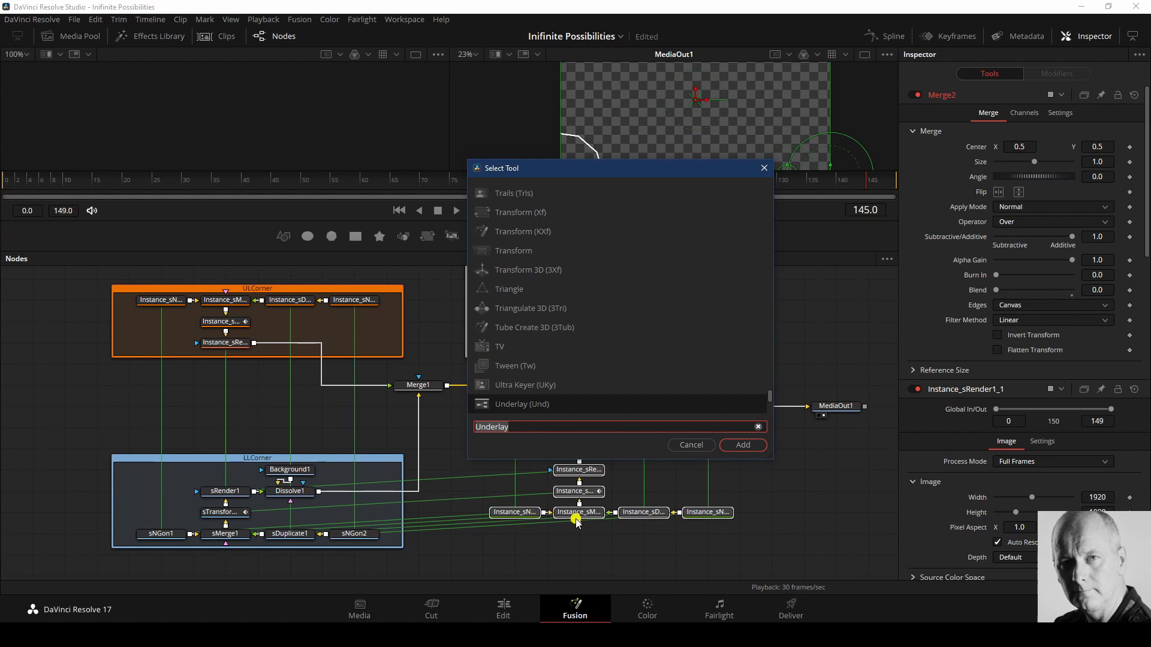
pyautogui.click(692, 446)
pyautogui.click(782, 503)
# Step: Stack Merge3 above Merge2 between the two right-hand node groups and align Merge1 level with Merge2
pyautogui.moveTo(581, 453); pyautogui.dragTo(586, 389)
pyautogui.moveTo(586, 343); pyautogui.dragTo(589, 406)
pyautogui.moveTo(587, 366); pyautogui.dragTo(582, 412)
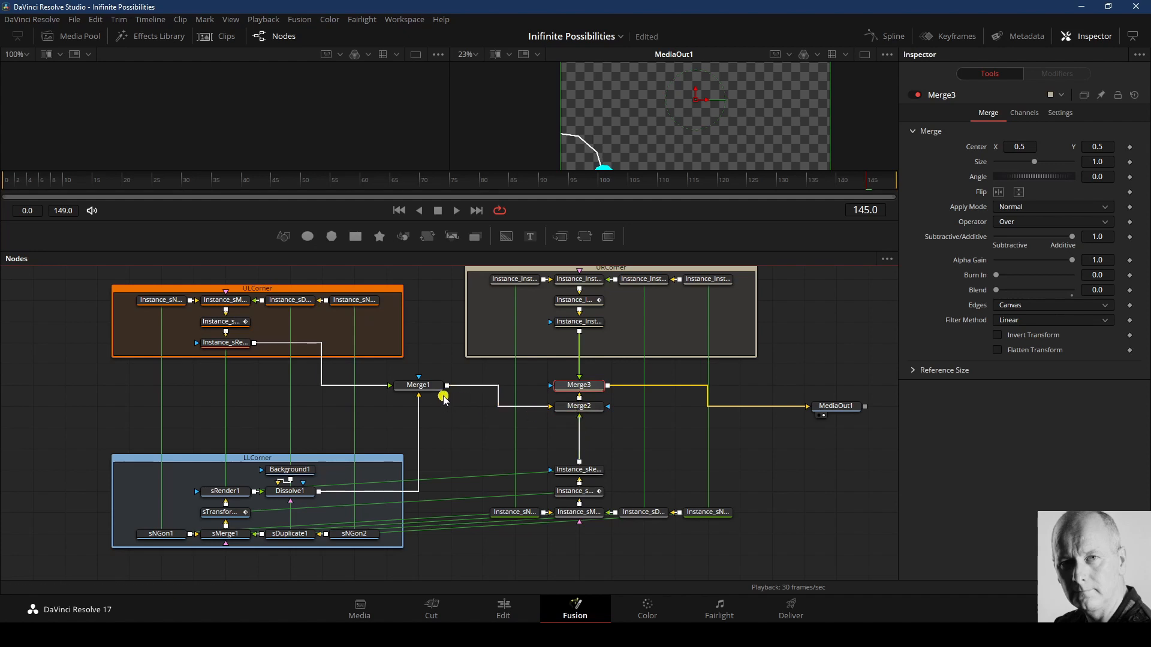
pyautogui.moveTo(430, 391); pyautogui.dragTo(465, 413)
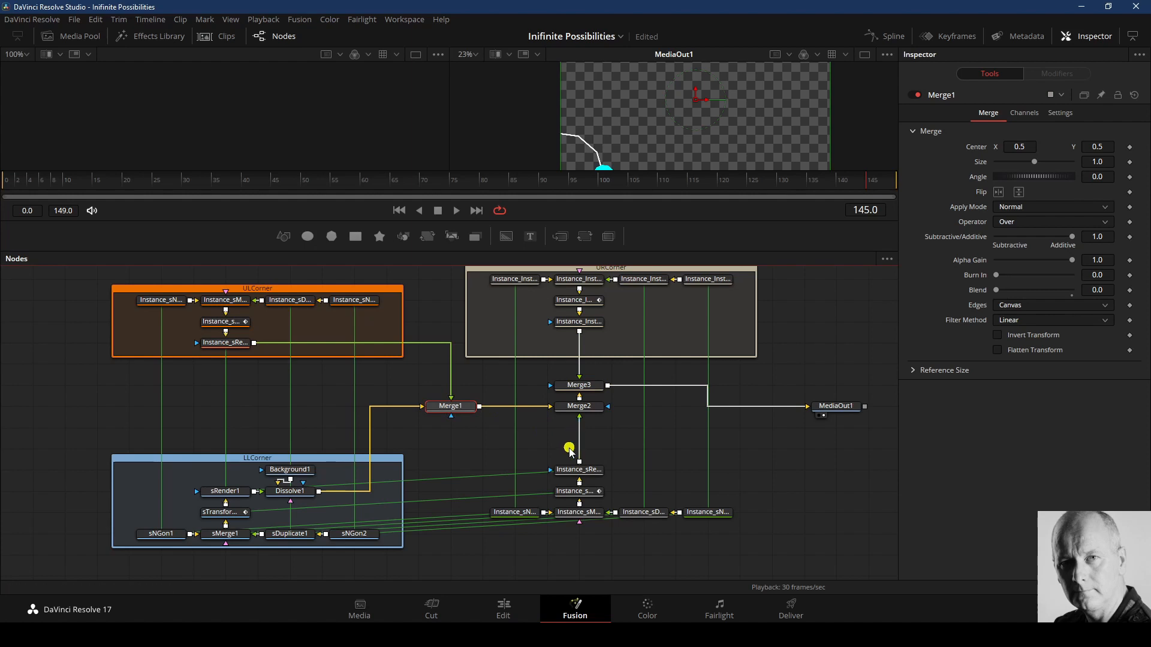
# Step: Place an Underlay behind the lower-right instanced node group and rename it LRCorner
pyautogui.moveTo(489, 455); pyautogui.dragTo(748, 542)
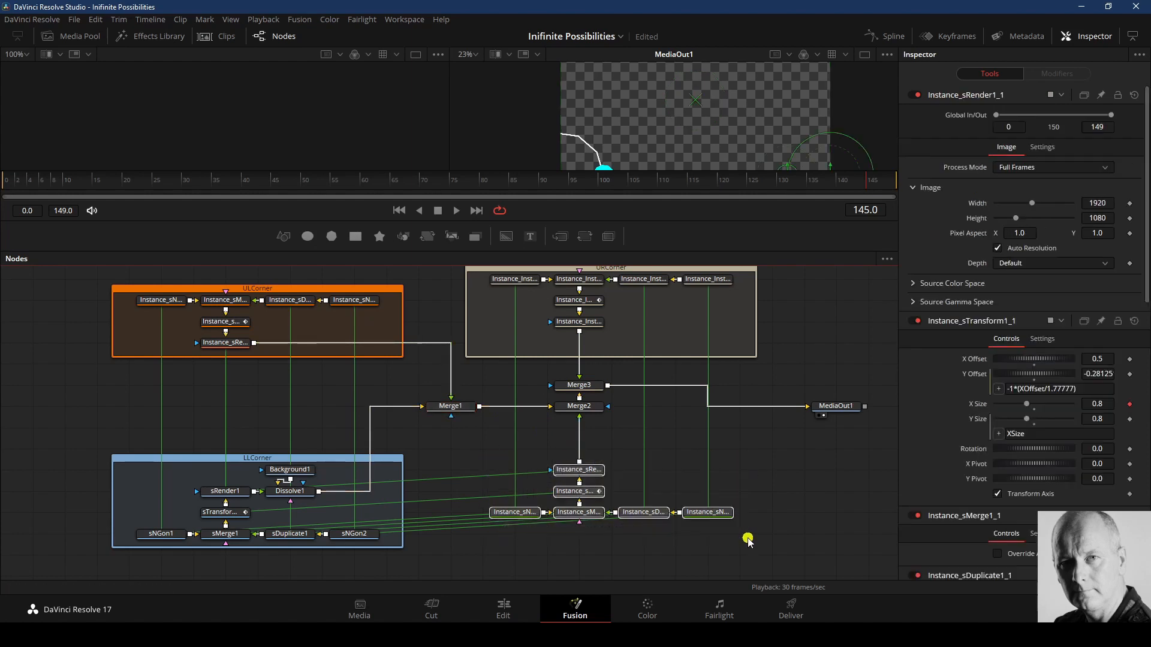
pyautogui.hotkey('shift', 'space')
pyautogui.write('u')
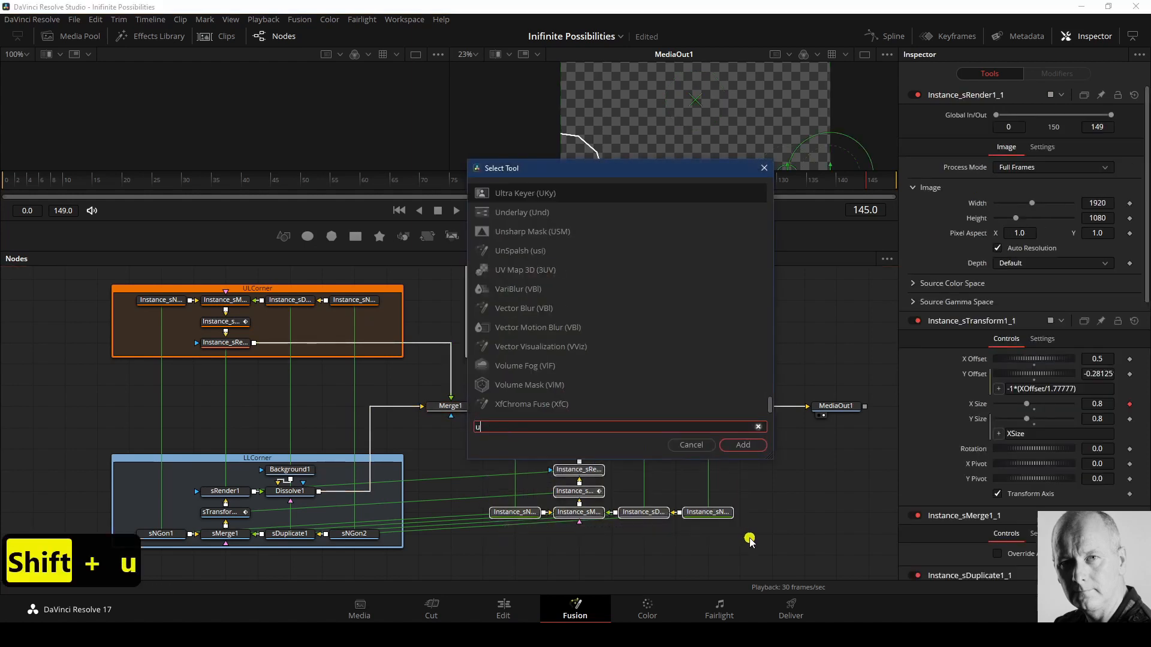
pyautogui.write('nderlay')
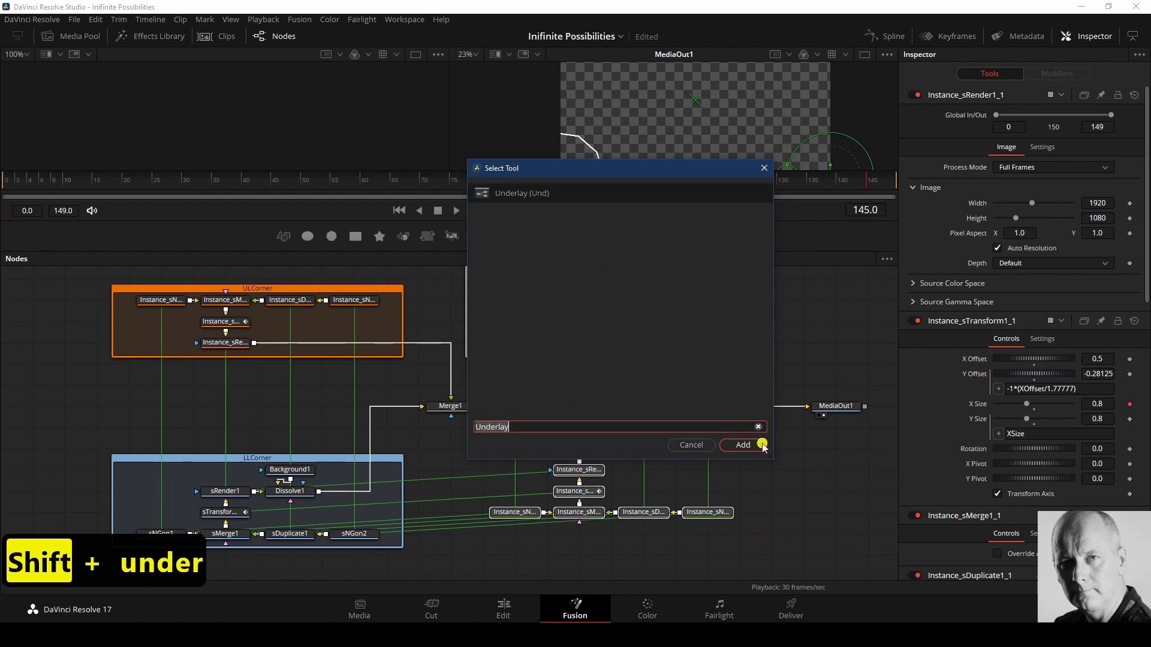
pyautogui.click(744, 445)
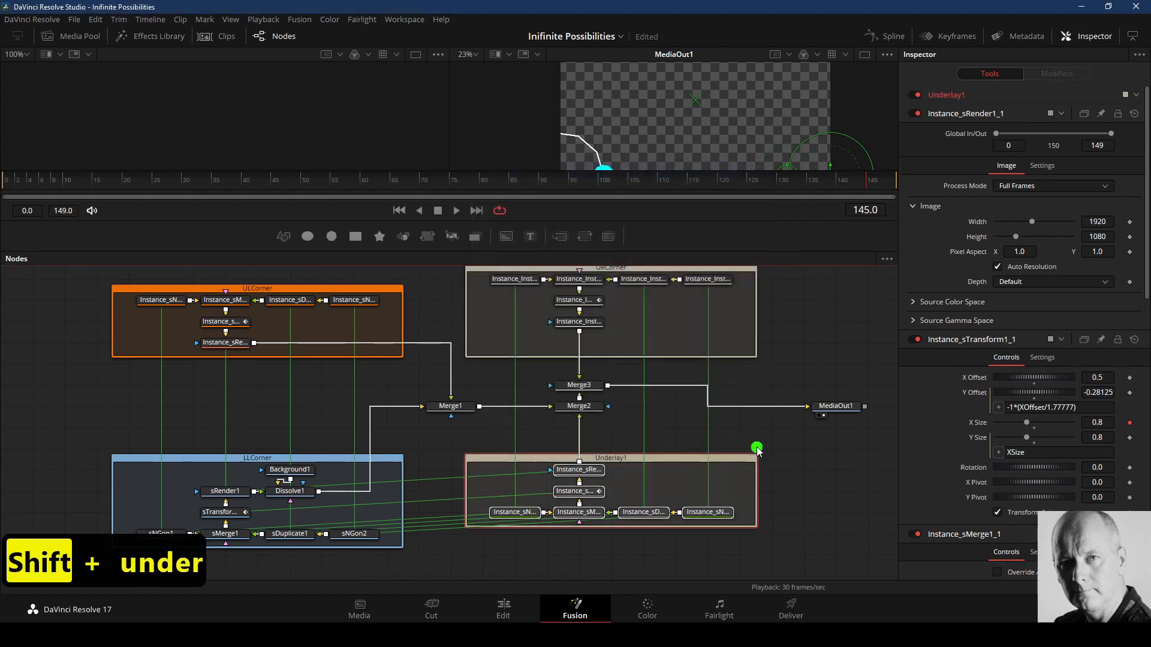
pyautogui.press('F2')
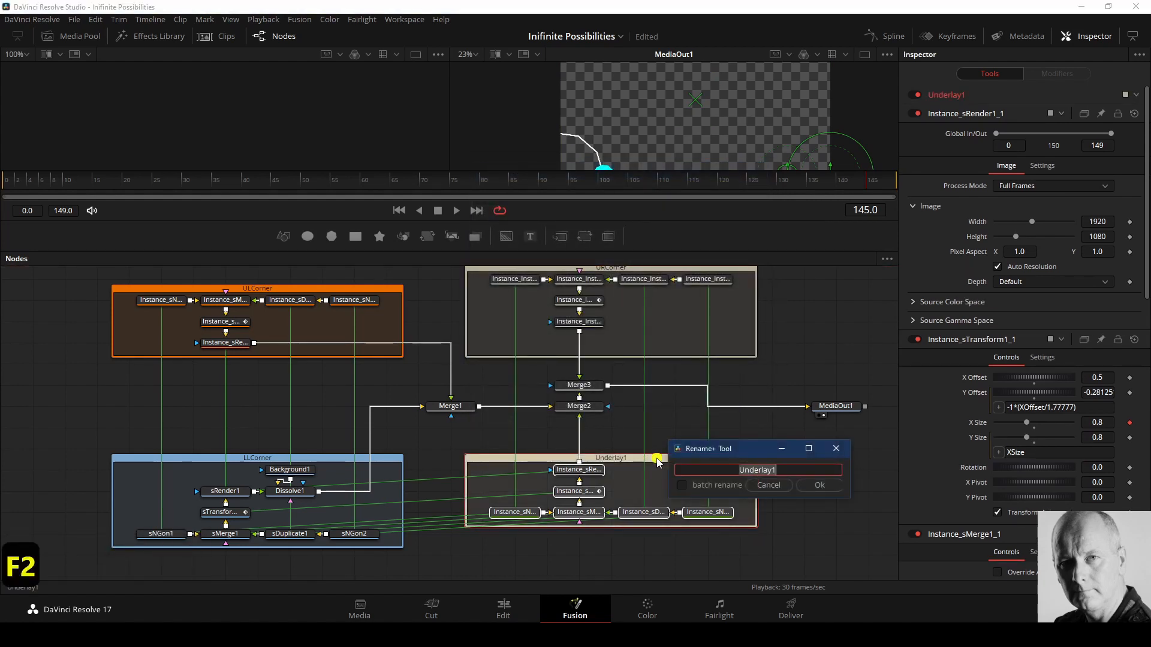
pyautogui.write('LRCor')
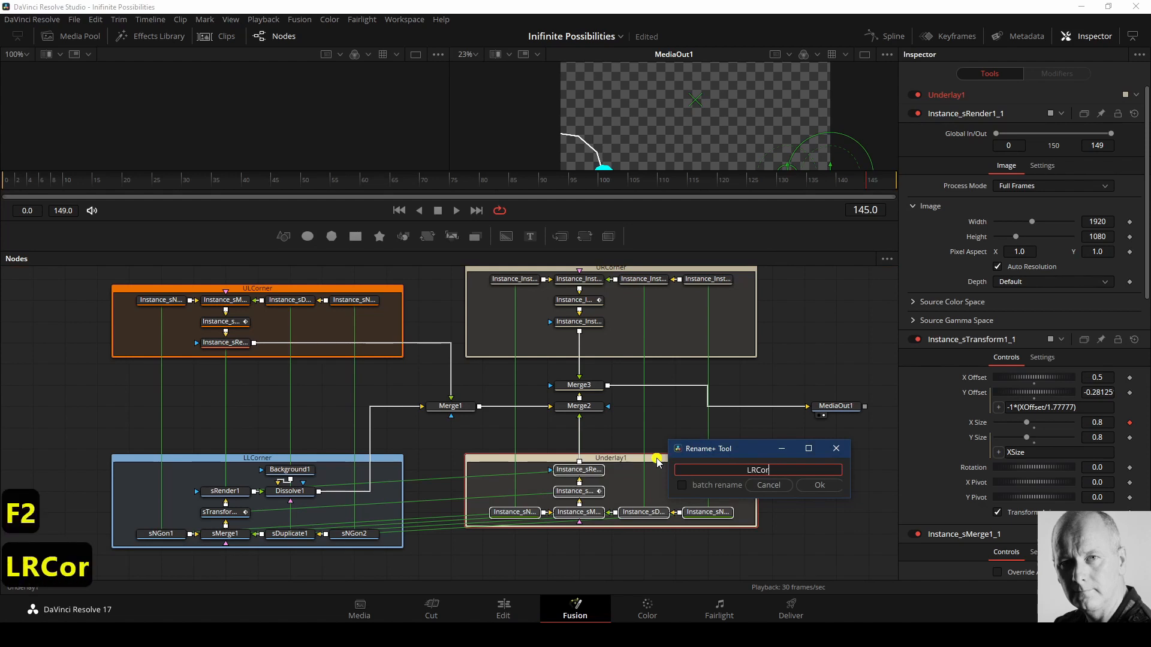
pyautogui.write('ner')
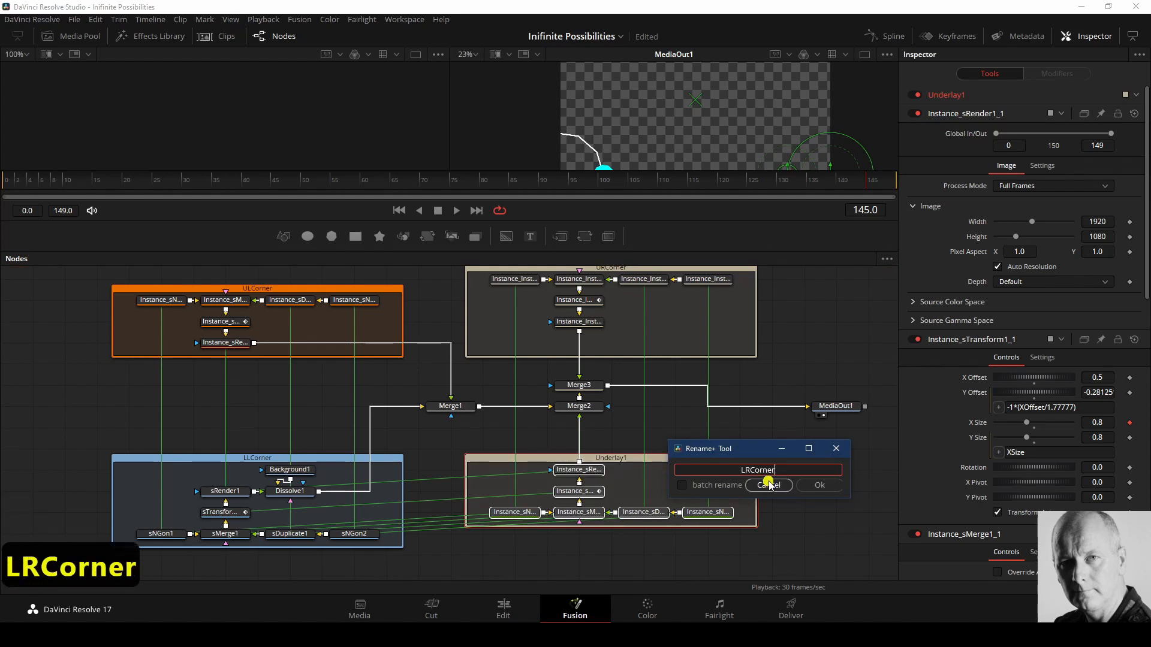
pyautogui.click(816, 487)
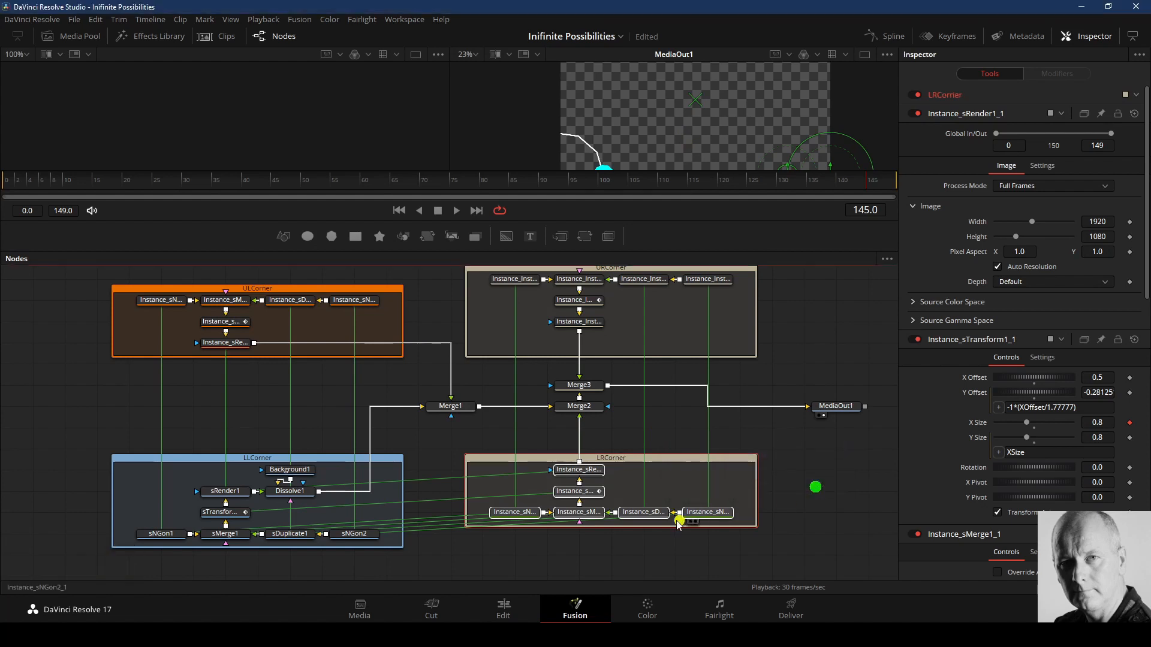
# Step: Color the LRCorner group Violet and shift both right-hand corner groups slightly right, lowering LRCorner level with the base of LLCorner
pyautogui.rightClick(650, 461)
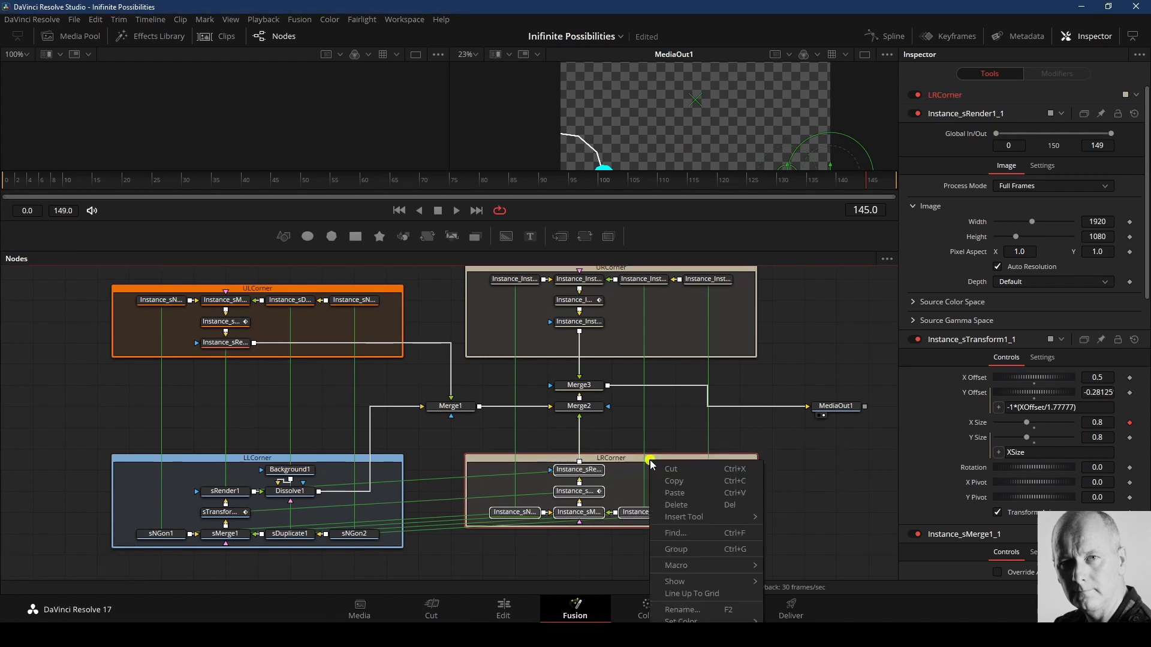
pyautogui.moveTo(709, 621)
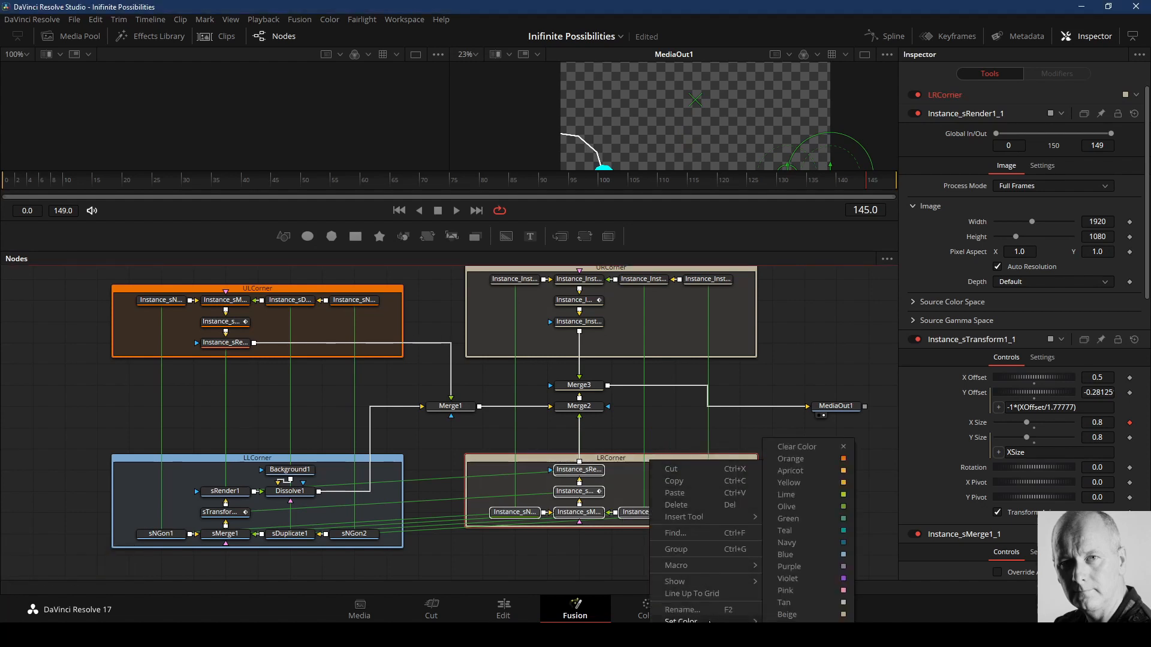
pyautogui.click(789, 579)
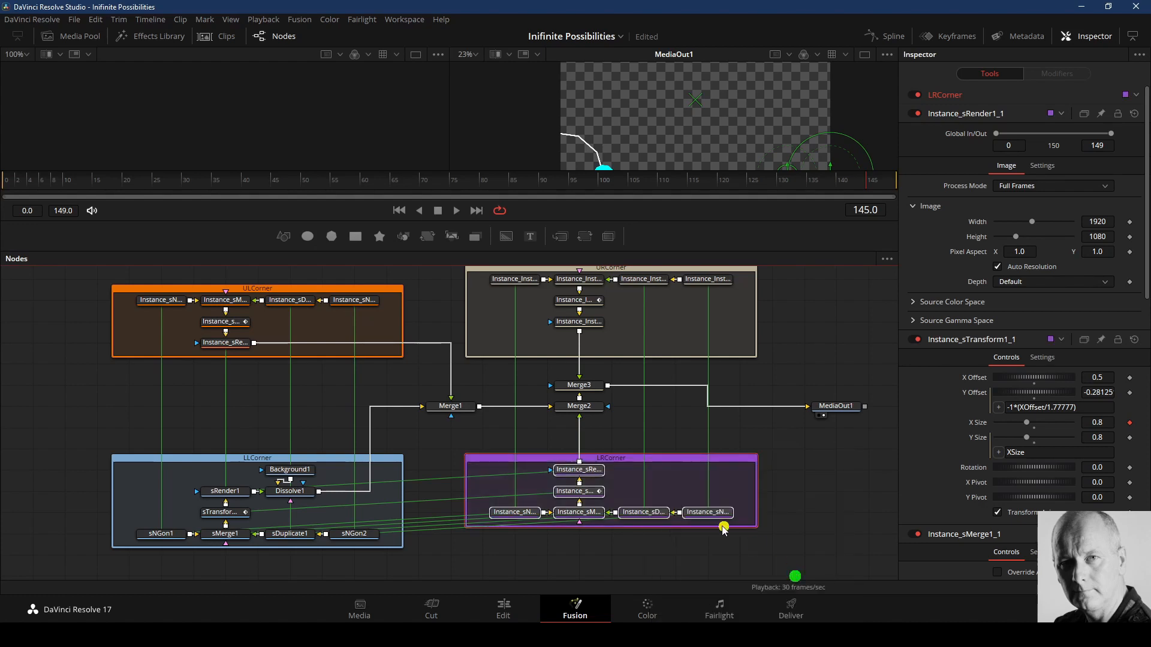
pyautogui.moveTo(678, 467); pyautogui.dragTo(708, 488)
pyautogui.moveTo(665, 264); pyautogui.dragTo(701, 264)
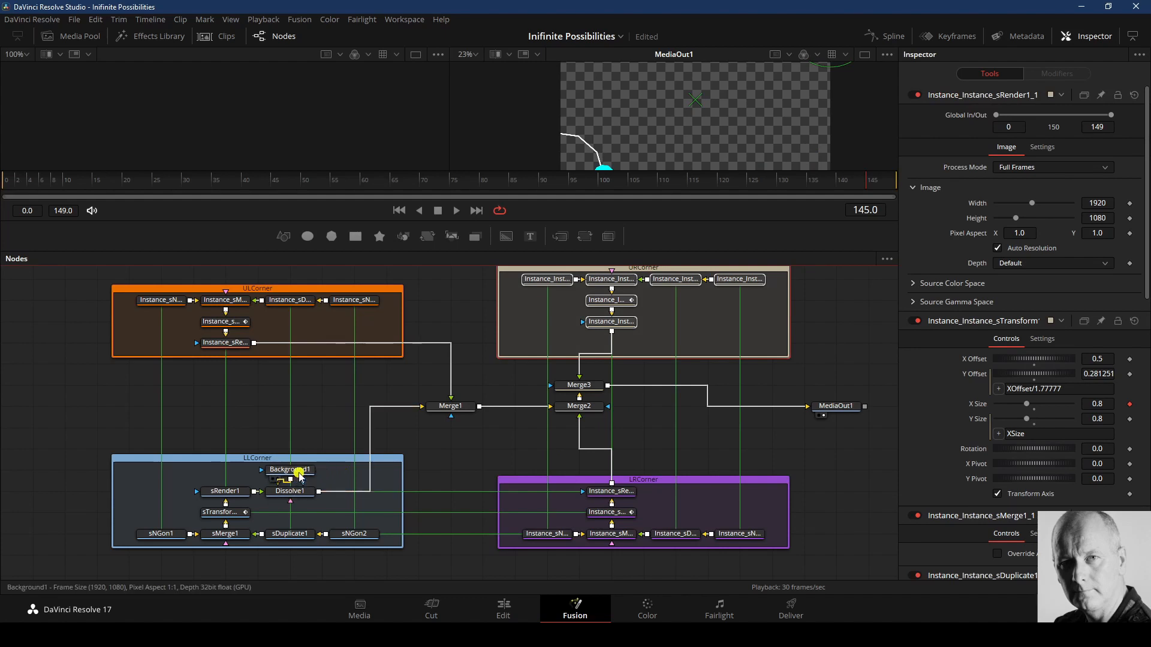
# Step: Move Background1 and Dissolve1 out of LLCorner to between the two left-hand groups, and space Merge1 higher and Merge2 lower
pyautogui.click(267, 428)
pyautogui.moveTo(292, 474); pyautogui.dragTo(301, 412)
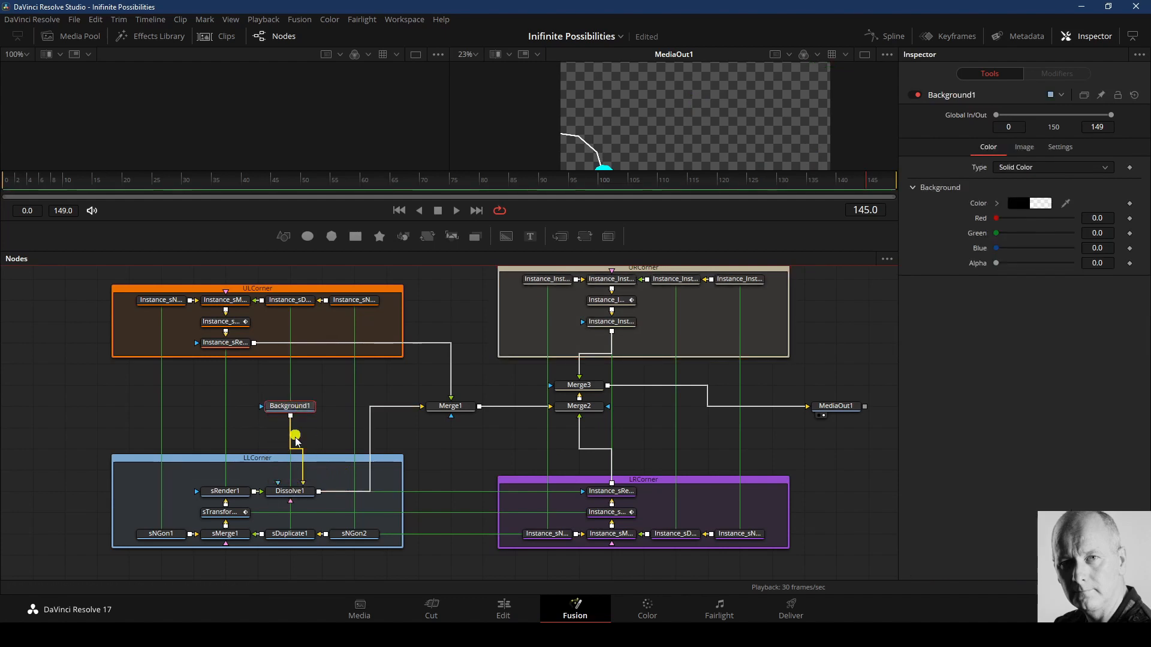
pyautogui.moveTo(294, 488); pyautogui.dragTo(322, 388)
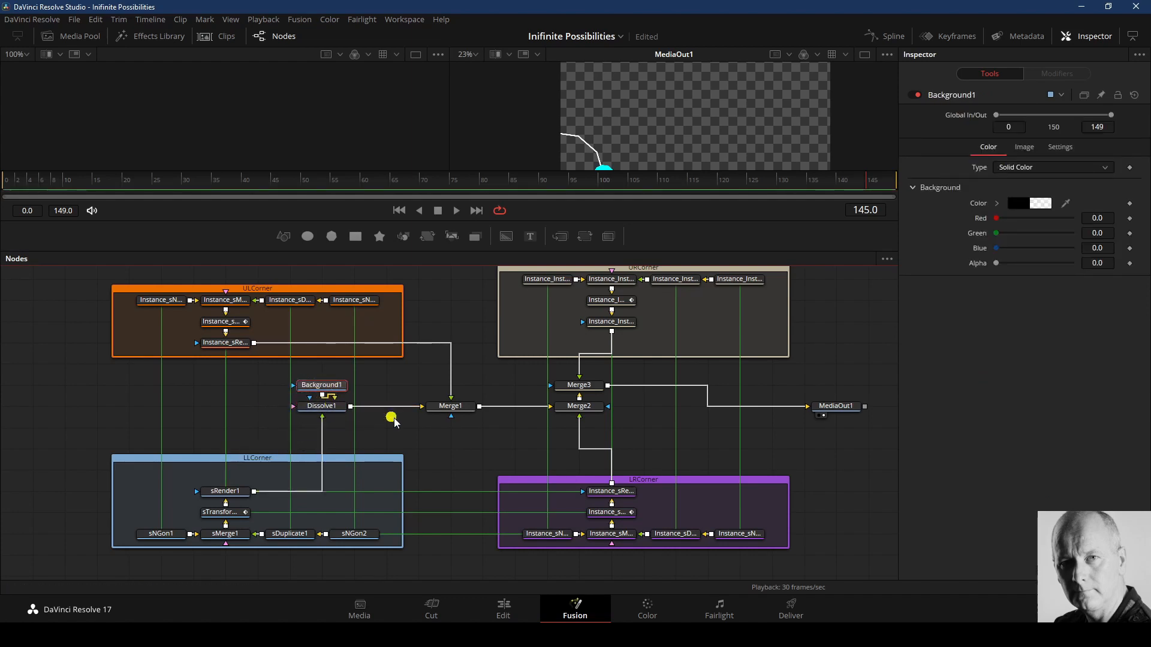
pyautogui.moveTo(451, 408); pyautogui.dragTo(451, 367)
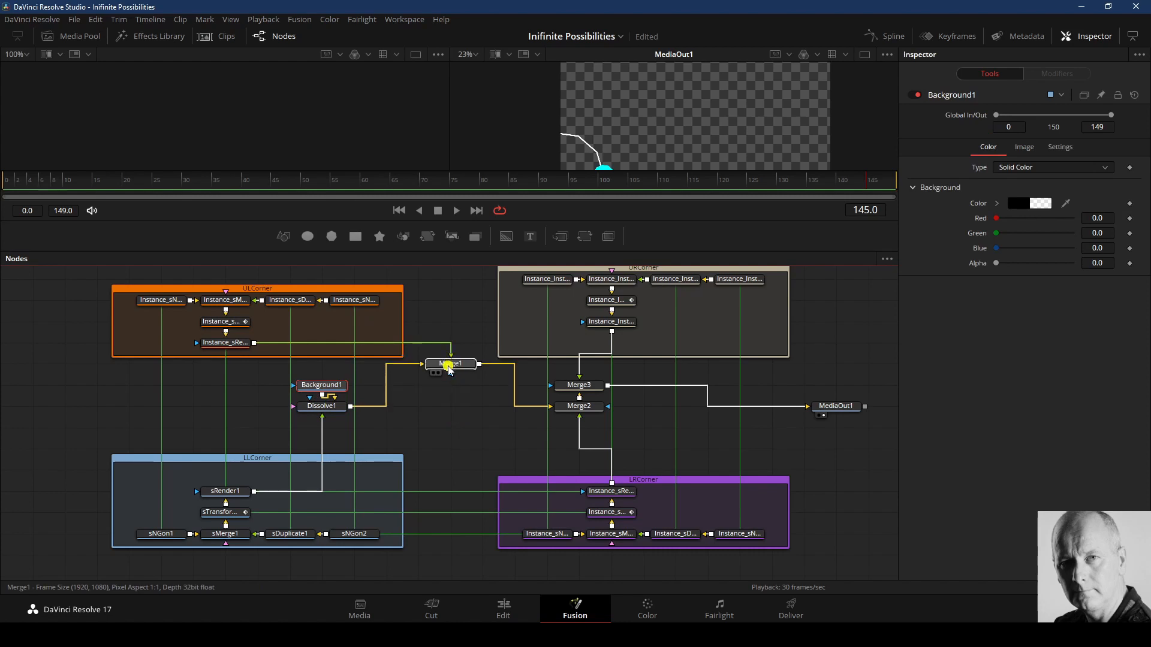
pyautogui.moveTo(578, 406); pyautogui.dragTo(579, 428)
# Step: Set Blend to 1.0 on Merge3, Merge2 and Merge1, and enlarge the viewer to show all four corners
pyautogui.click(579, 385)
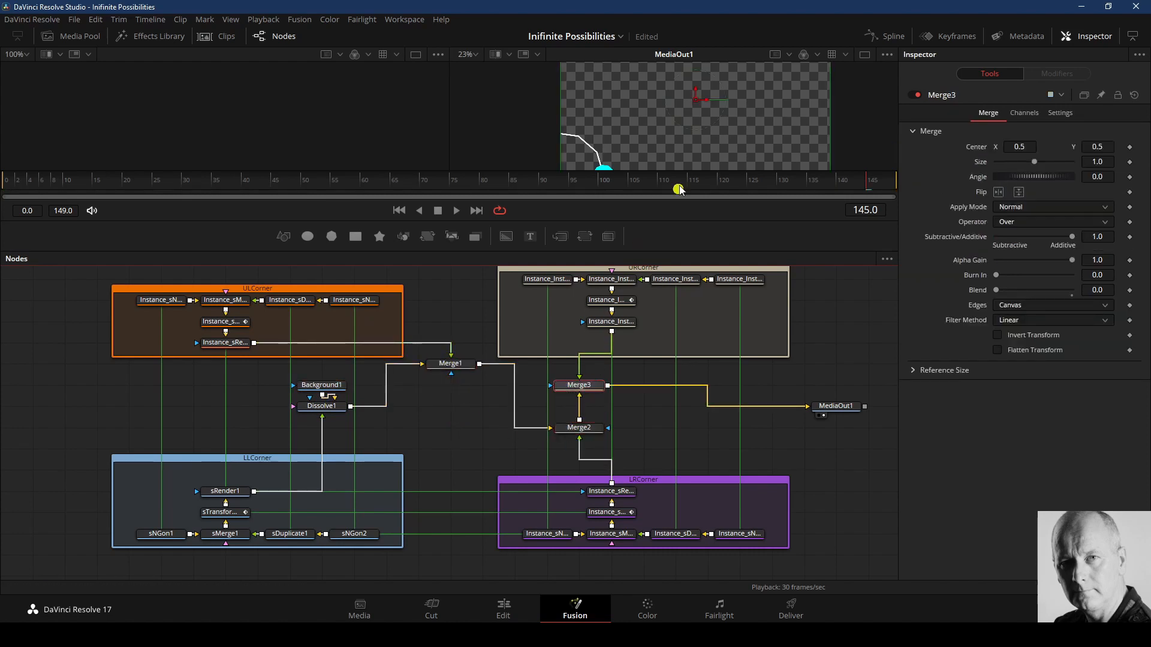
pyautogui.click(583, 384)
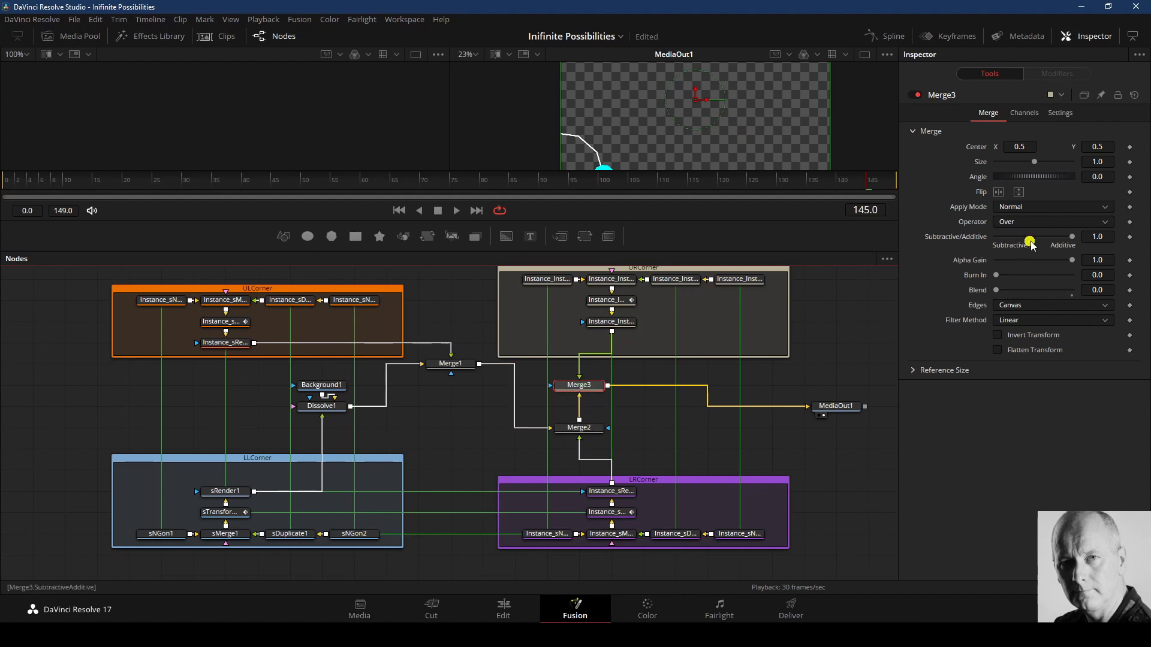
pyautogui.moveTo(995, 290); pyautogui.dragTo(1072, 291)
pyautogui.click(579, 428)
pyautogui.click(998, 290)
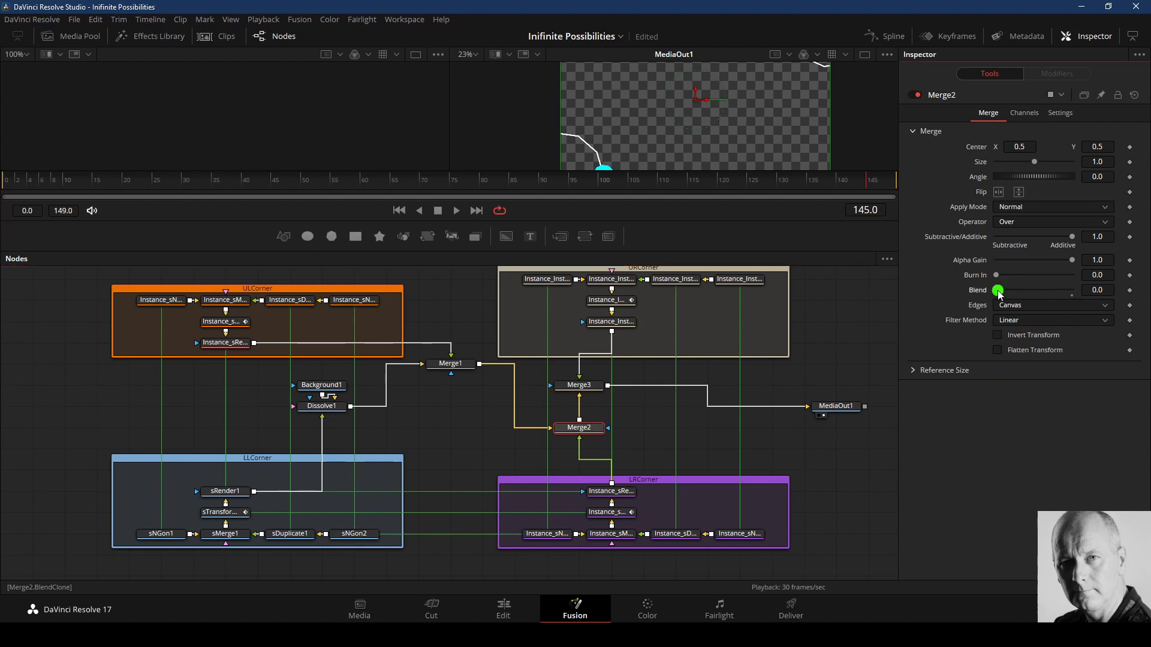
pyautogui.click(442, 363)
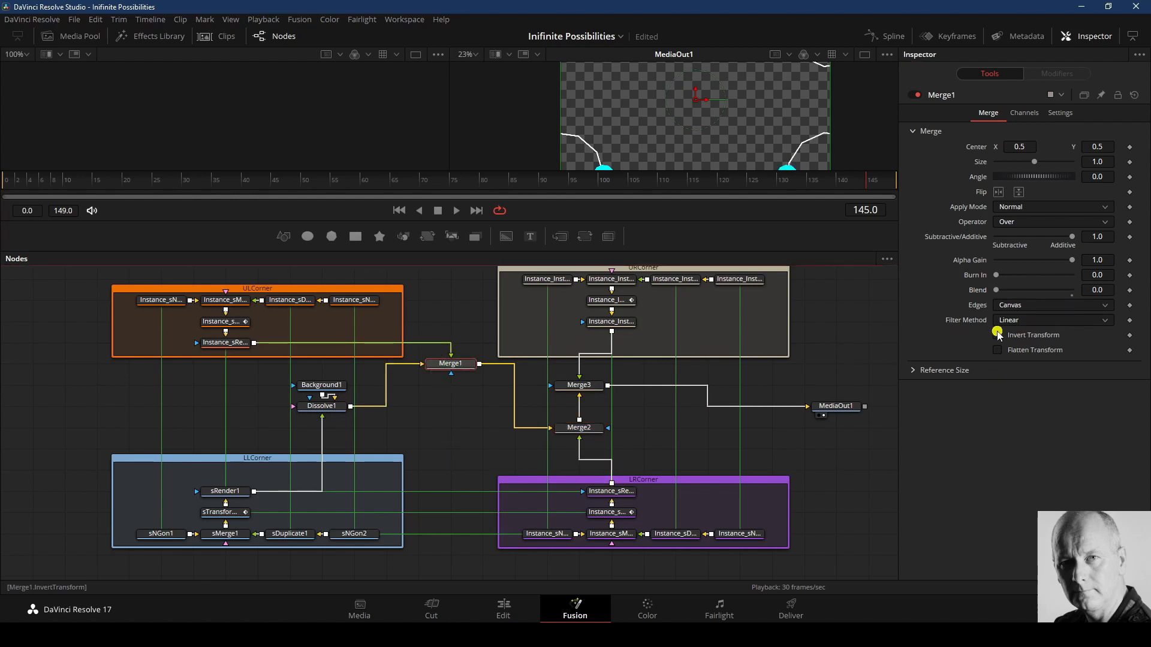
pyautogui.moveTo(996, 290); pyautogui.dragTo(1072, 290)
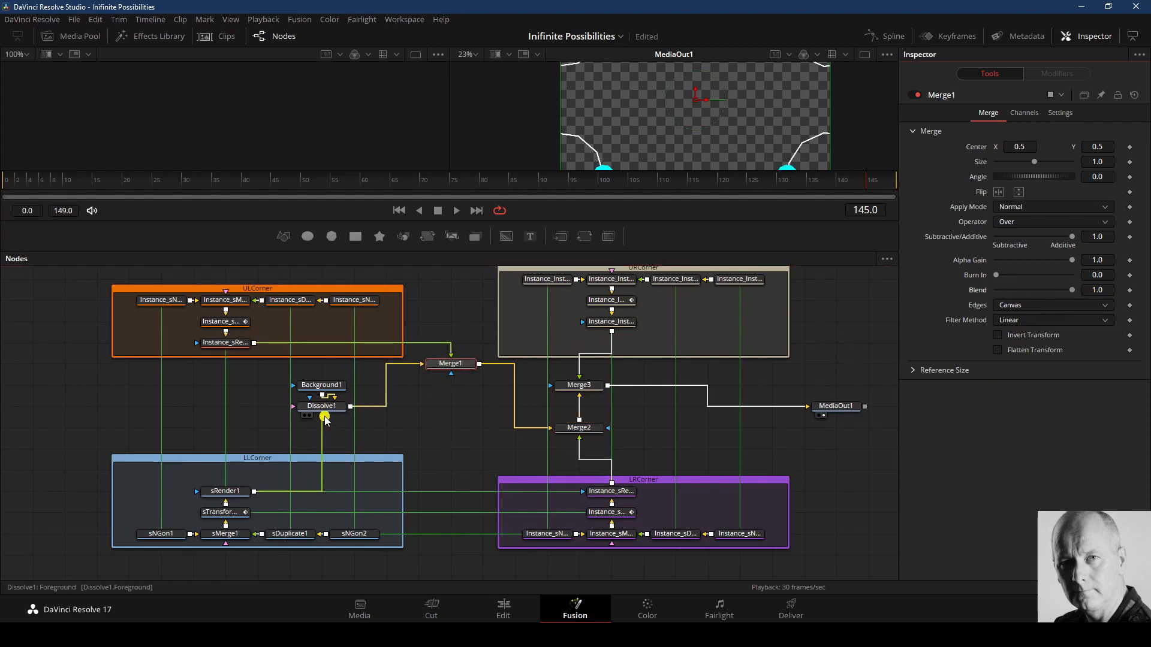
pyautogui.moveTo(568, 219); pyautogui.dragTo(585, 331)
pyautogui.scroll(-2, 592, 465)
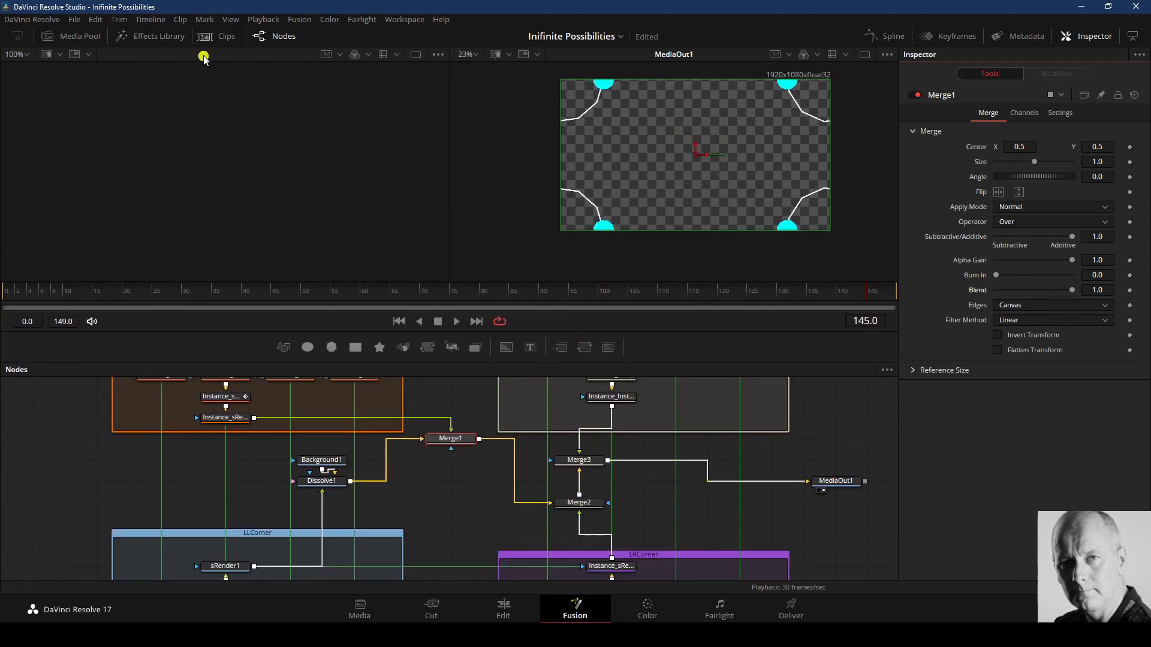
# Step: Rename the clip's active composition, Composition 2, as Version 1.1.0
pyautogui.click(231, 39)
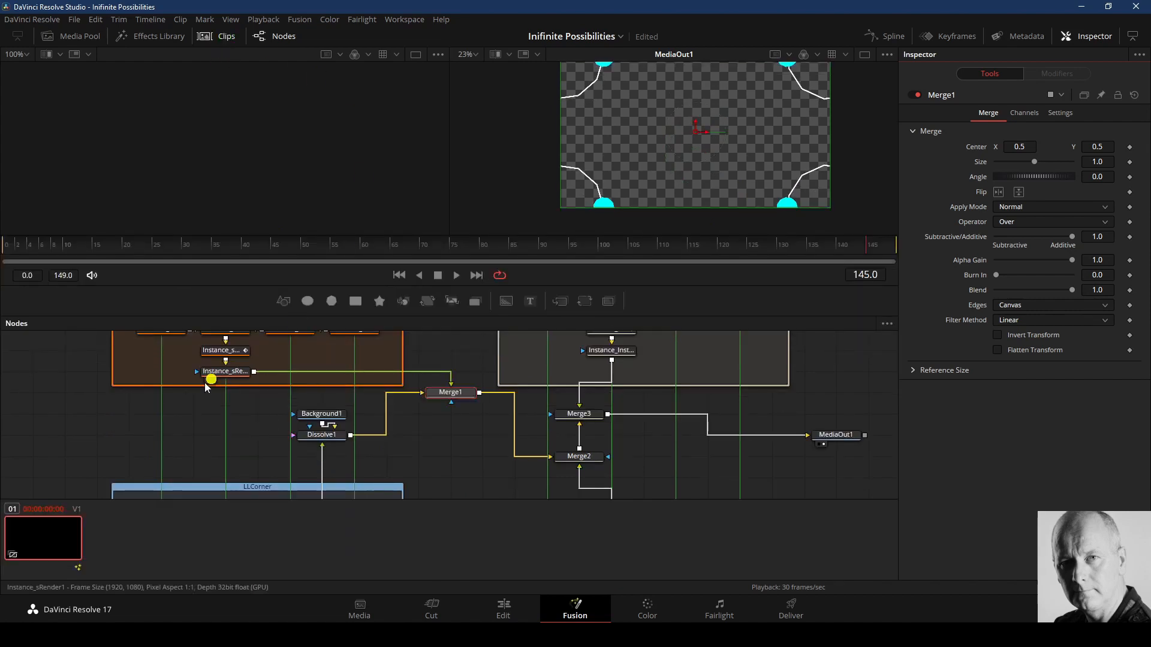
pyautogui.rightClick(53, 543)
pyautogui.moveTo(73, 575)
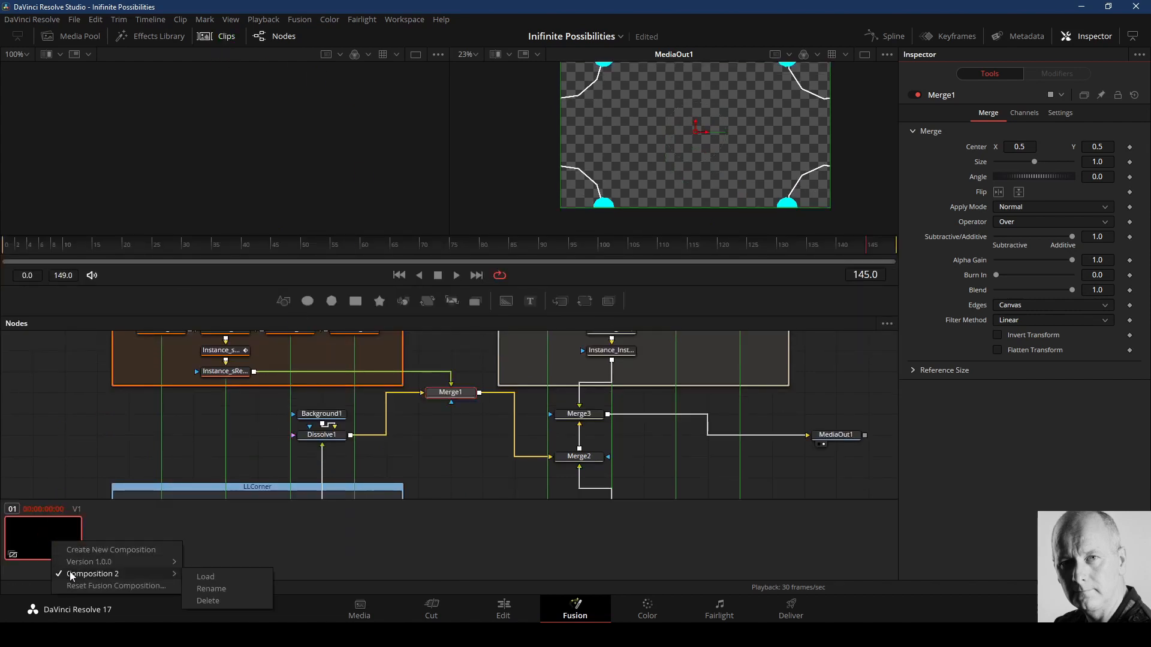
pyautogui.click(204, 591)
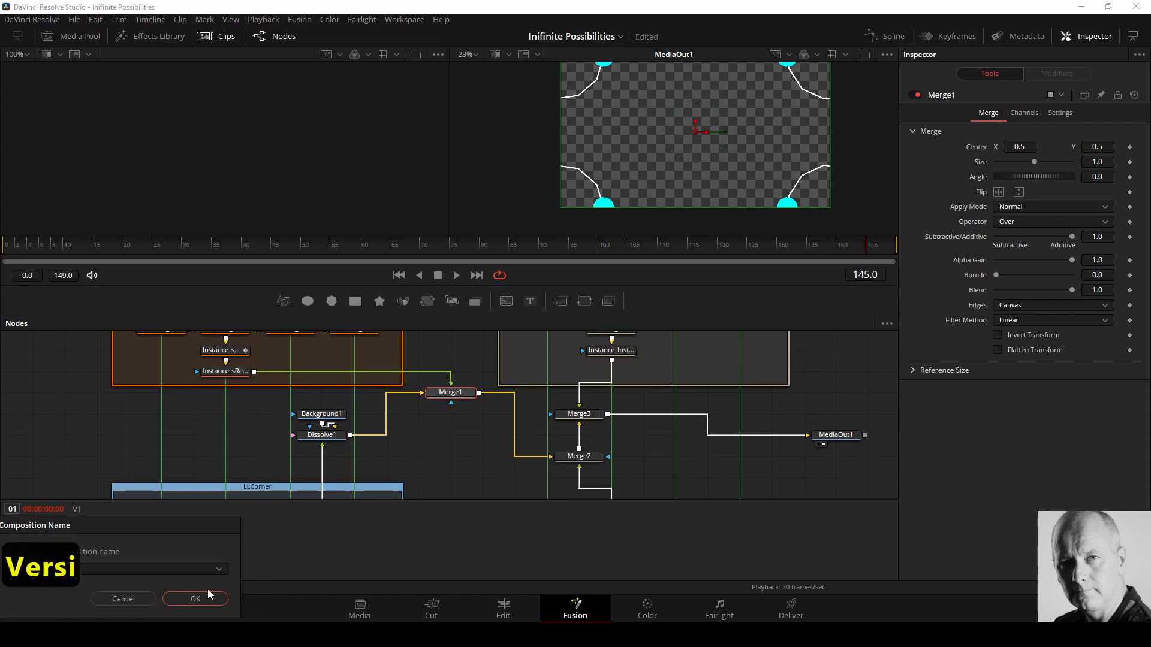
pyautogui.write('1.1')
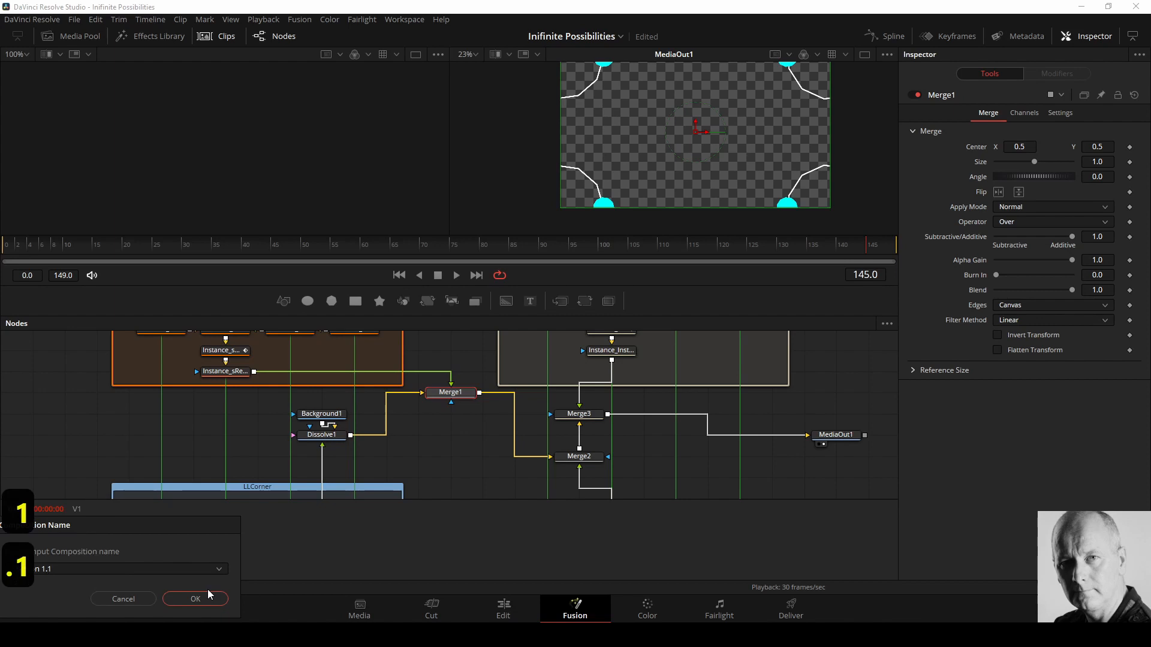
pyautogui.write('.0')
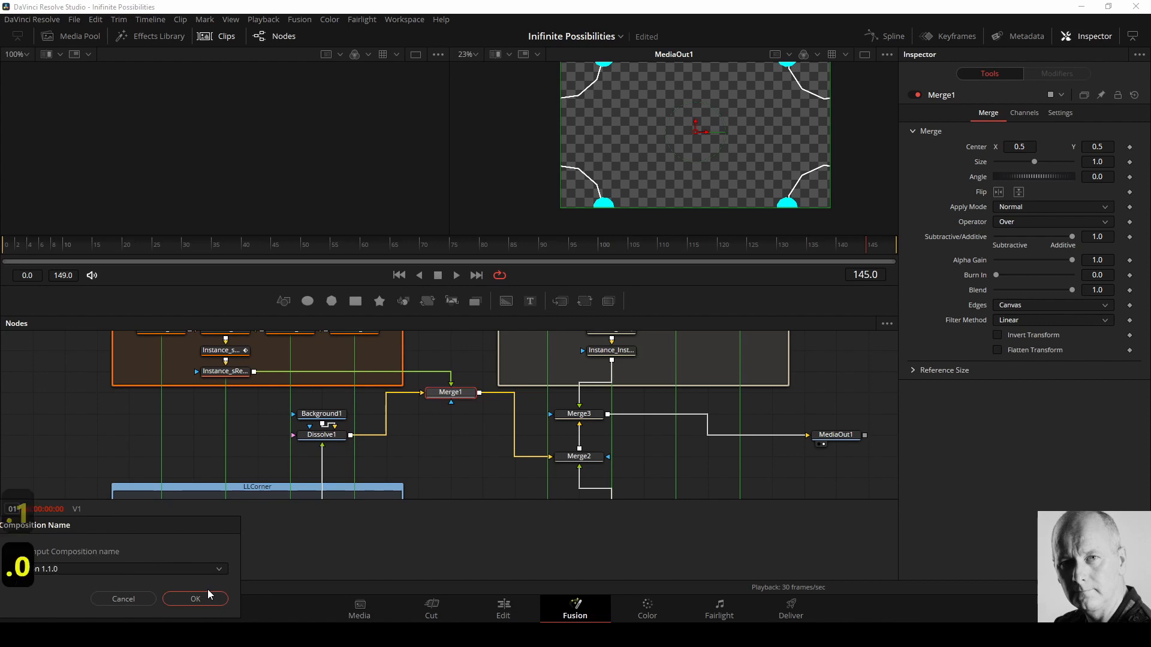
pyautogui.click(195, 600)
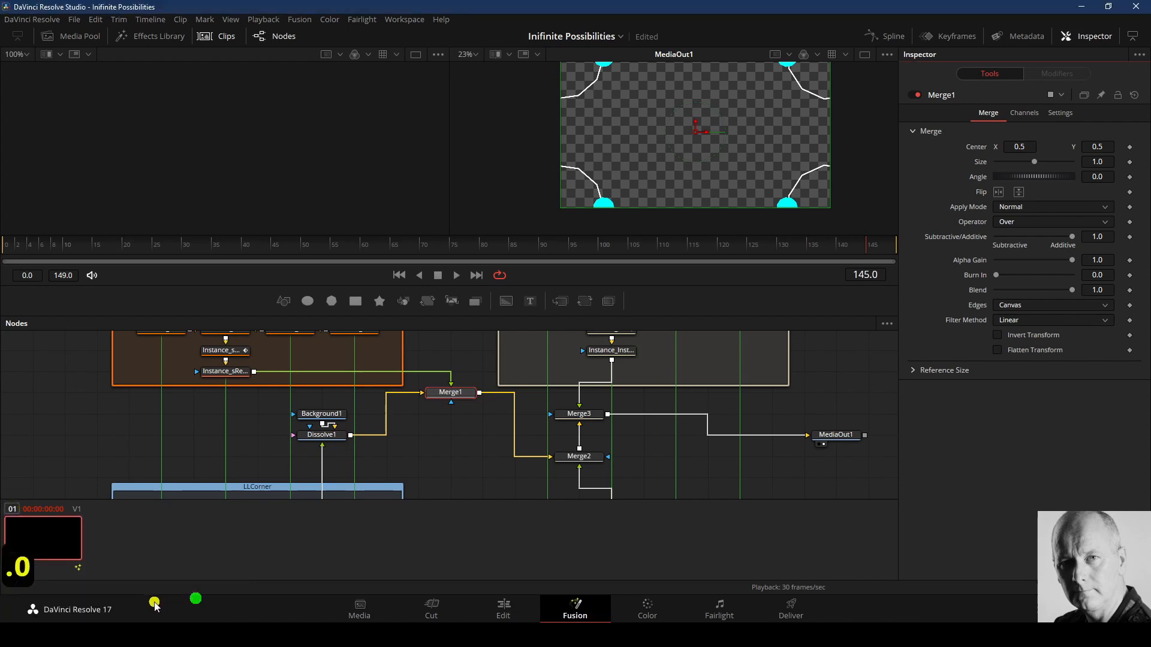
# Step: Create a new composition version for the clip from Version 1.1.0 and save the project
pyautogui.rightClick(53, 536)
pyautogui.moveTo(88, 570)
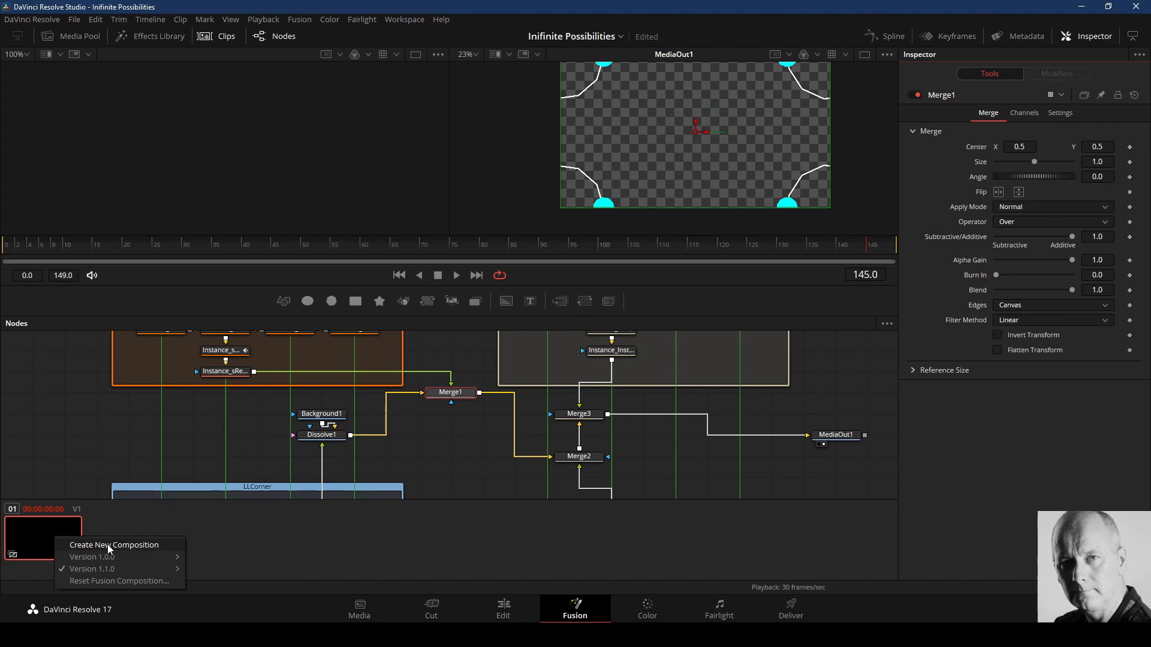
pyautogui.click(108, 546)
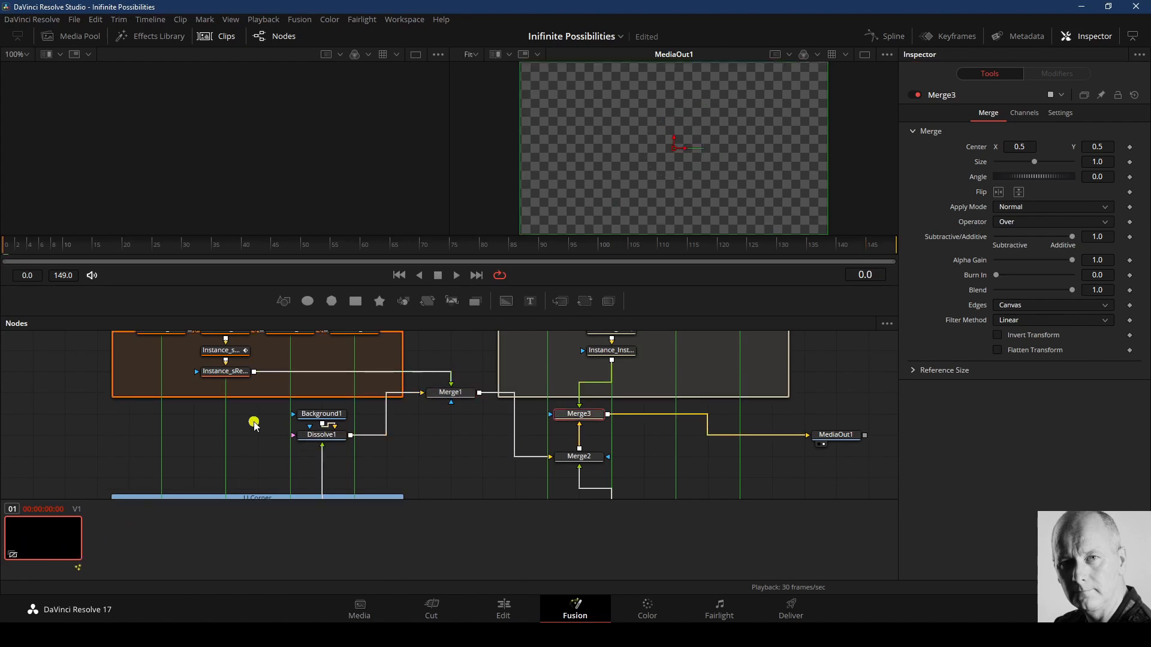
pyautogui.rightClick(61, 535)
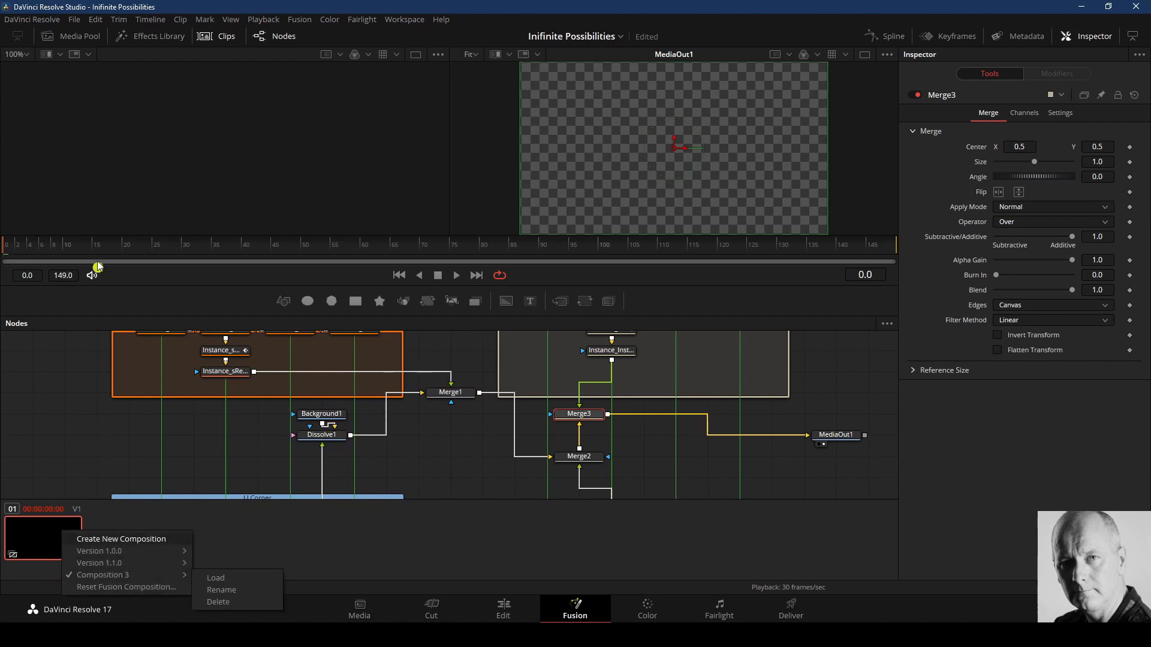
pyautogui.click(226, 36)
pyautogui.click(226, 36)
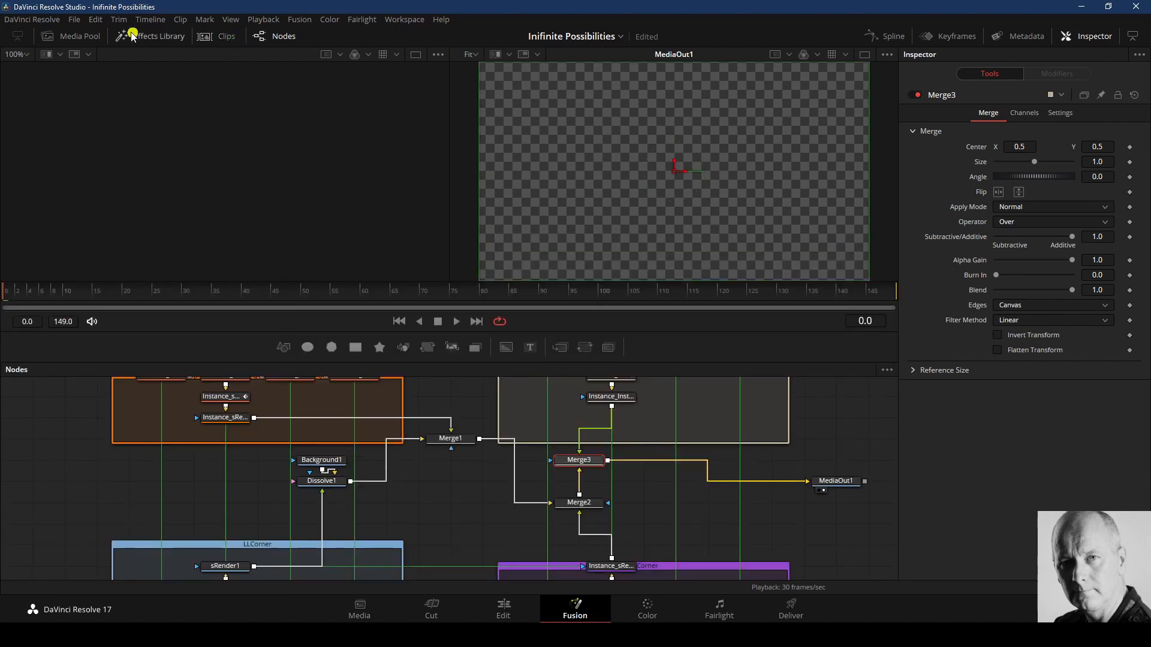
pyautogui.click(75, 19)
pyautogui.click(99, 98)
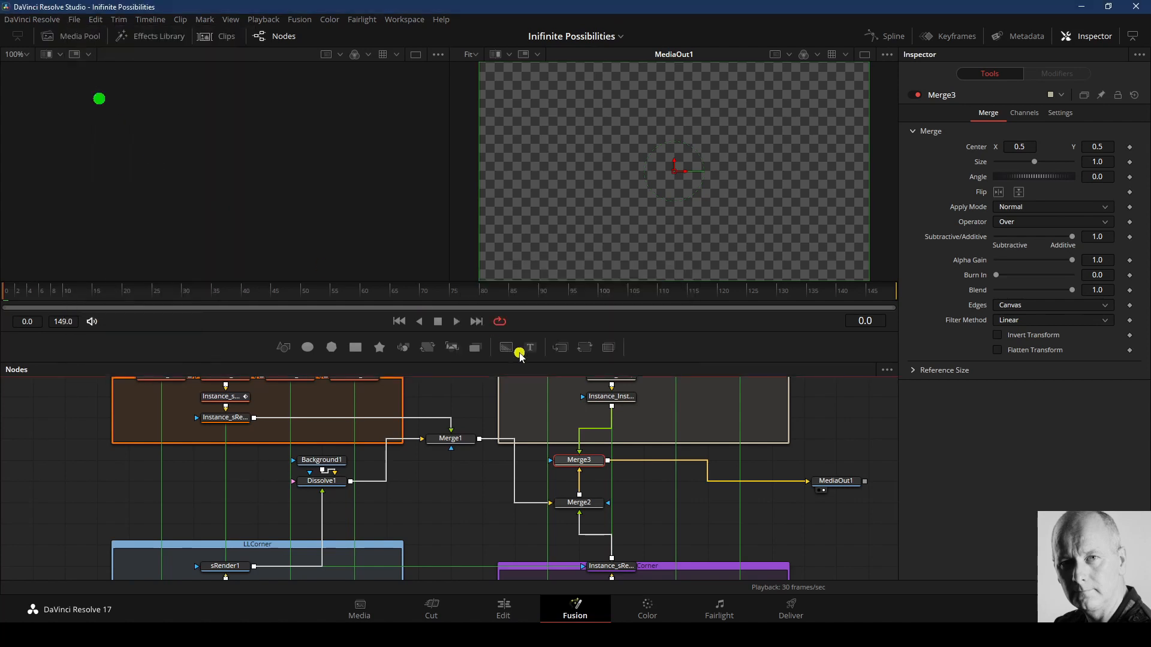
# Step: Play back the new composition from frame 0 to check the four-corner animation, and stop playback
pyautogui.moveTo(537, 332); pyautogui.dragTo(535, 342)
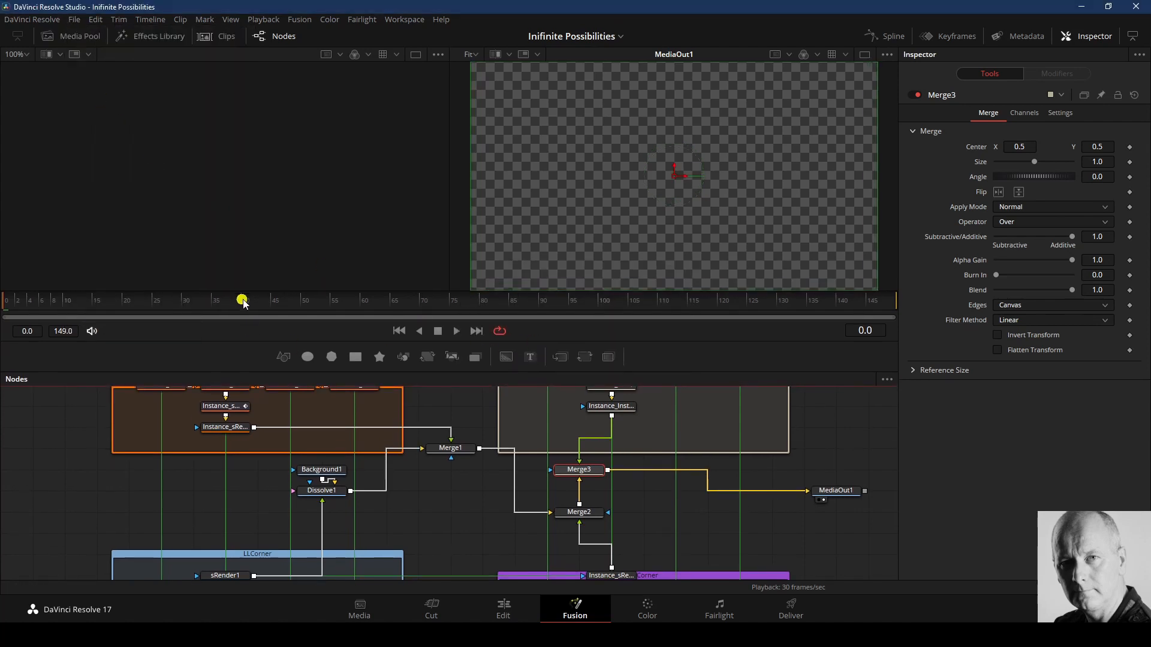
pyautogui.click(457, 332)
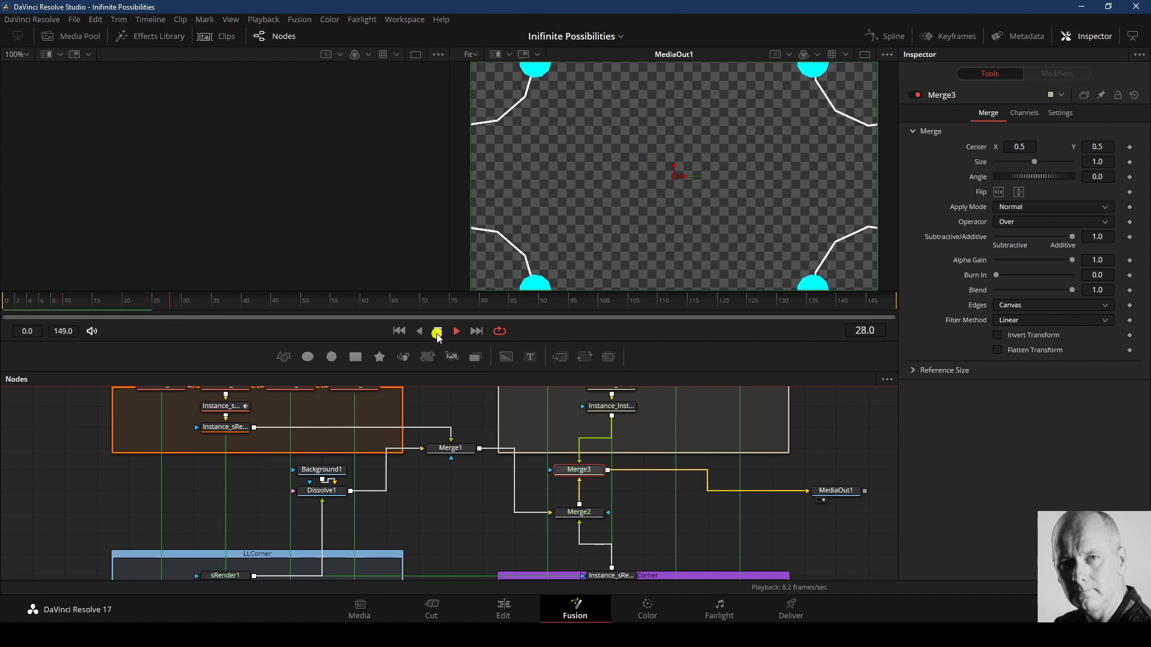
pyautogui.click(436, 333)
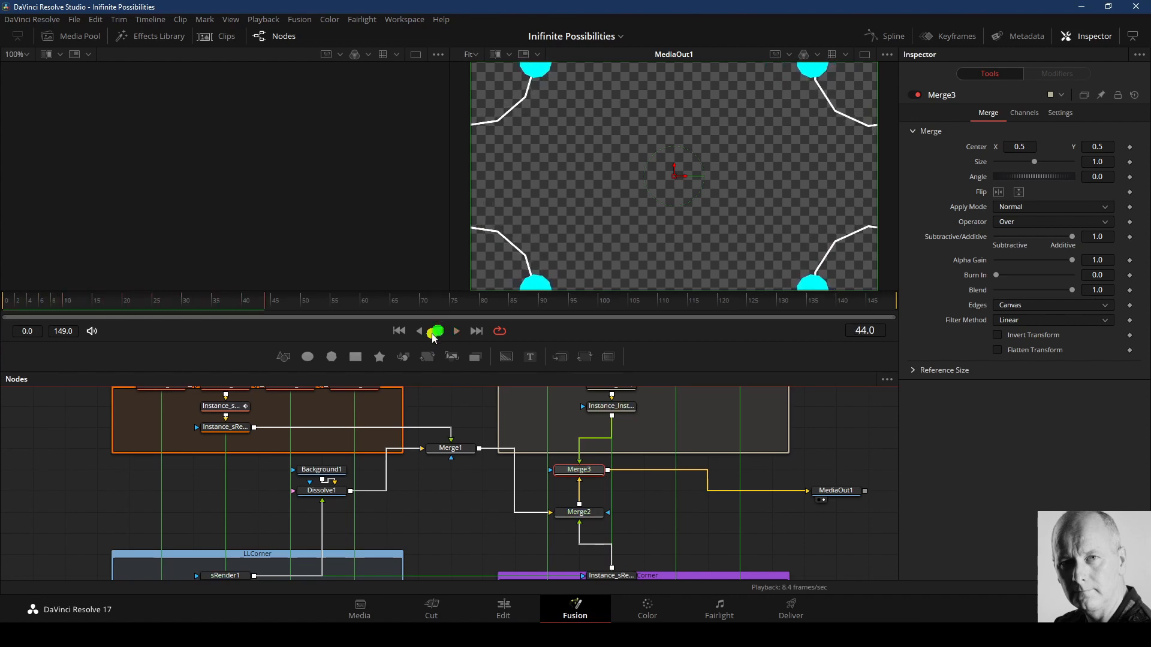